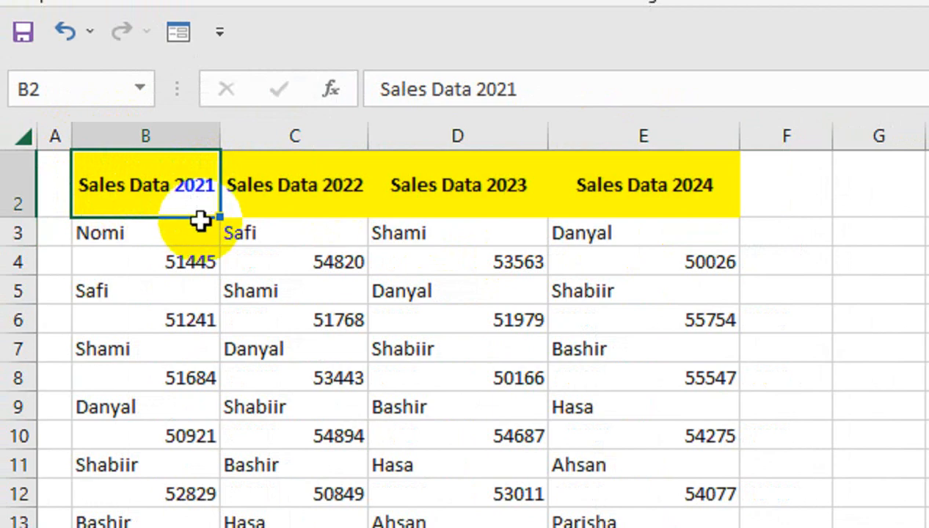
pyautogui.click(866, 196)
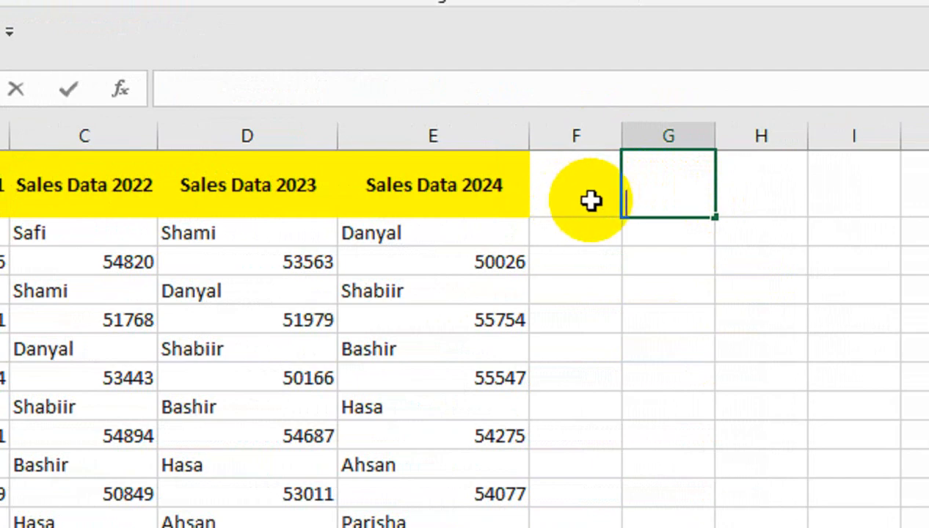
pyautogui.press('Left')
pyautogui.press('Left')
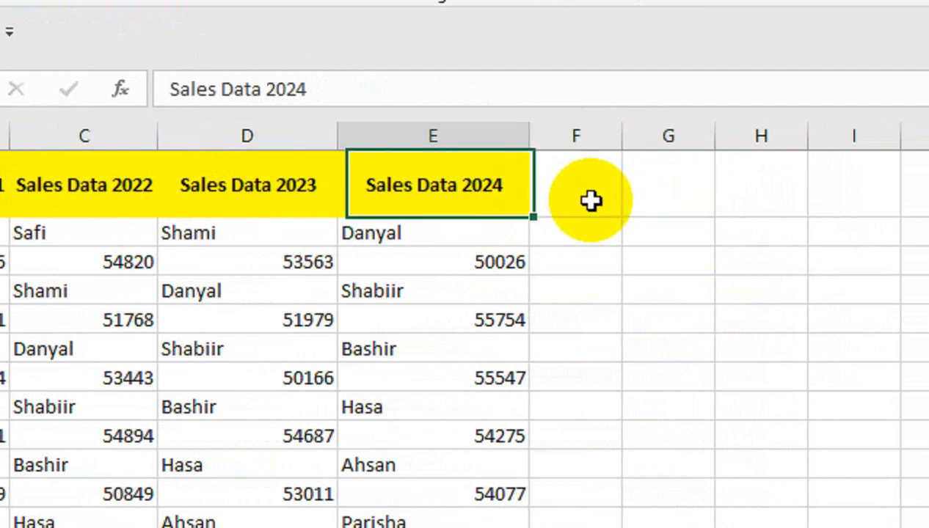
# Copy the four Sales Data headers from B2:E2 to G2:J2 and autofit the widths of columns G to J
pyautogui.moveTo(207, 186); pyautogui.dragTo(660, 183)
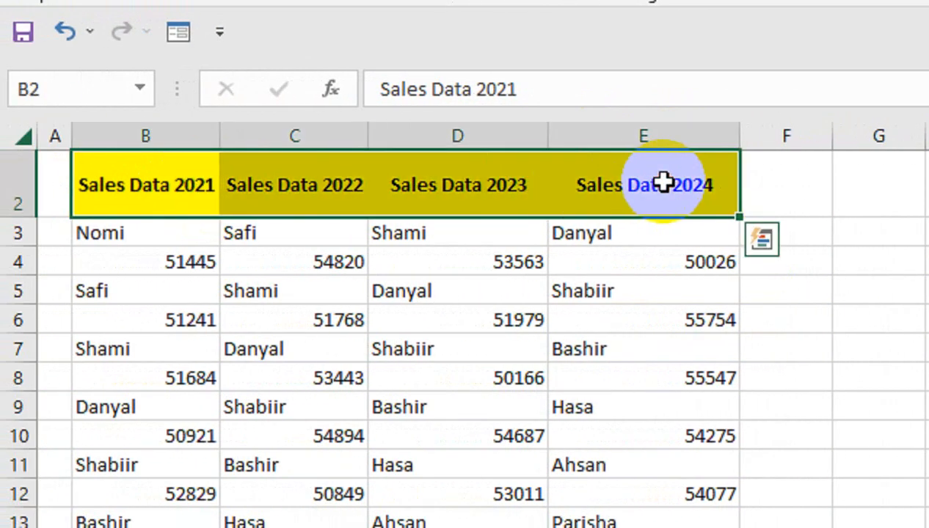
pyautogui.hotkey('ctrl', 'q')
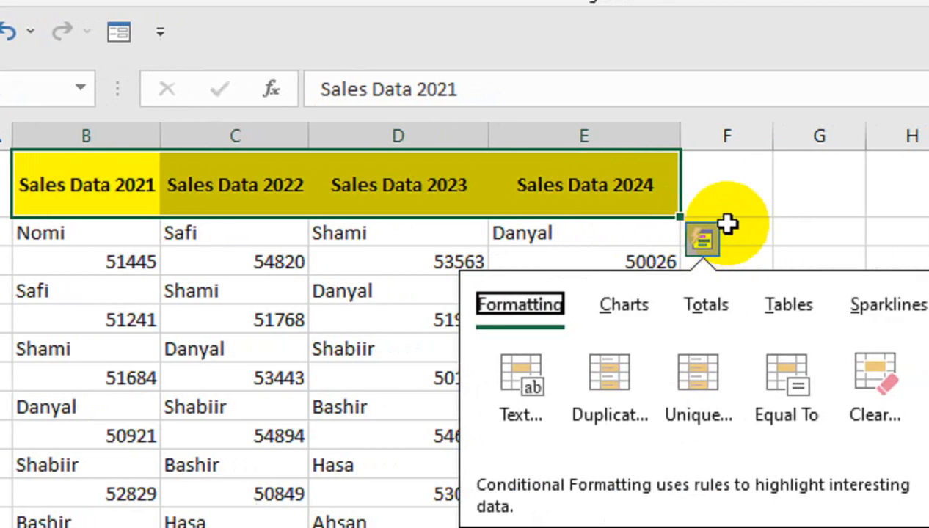
pyautogui.click(738, 218)
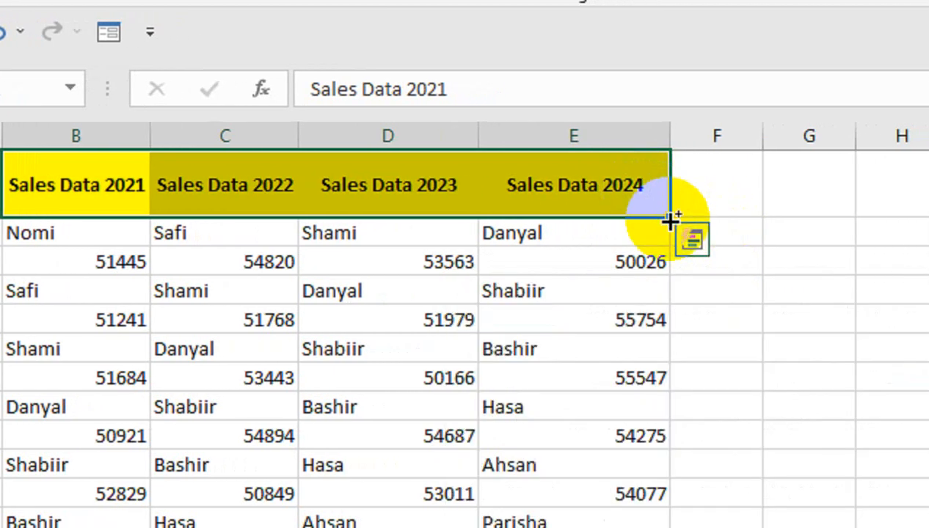
pyautogui.hotkey('ctrl', 'c')
pyautogui.click(789, 189)
pyautogui.hotkey('ctrl', 'v')
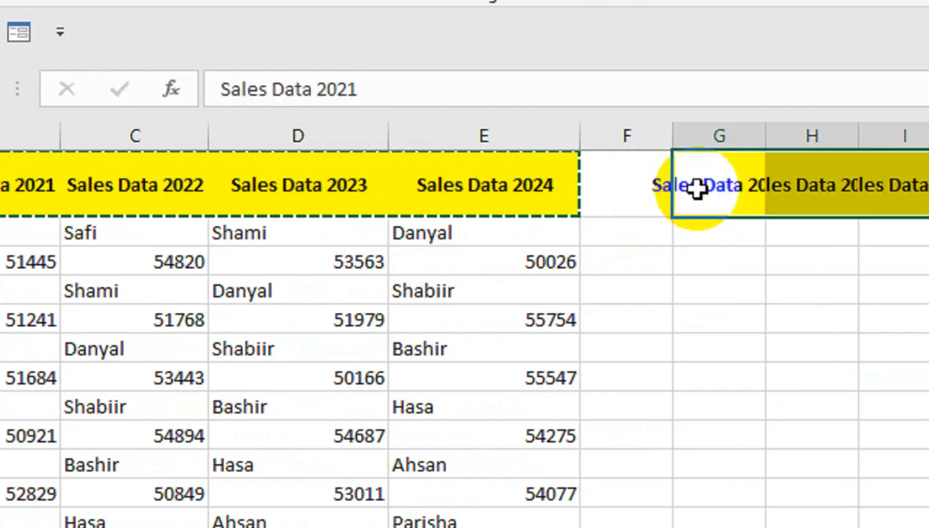
pyautogui.moveTo(755, 137); pyautogui.dragTo(928, 134)
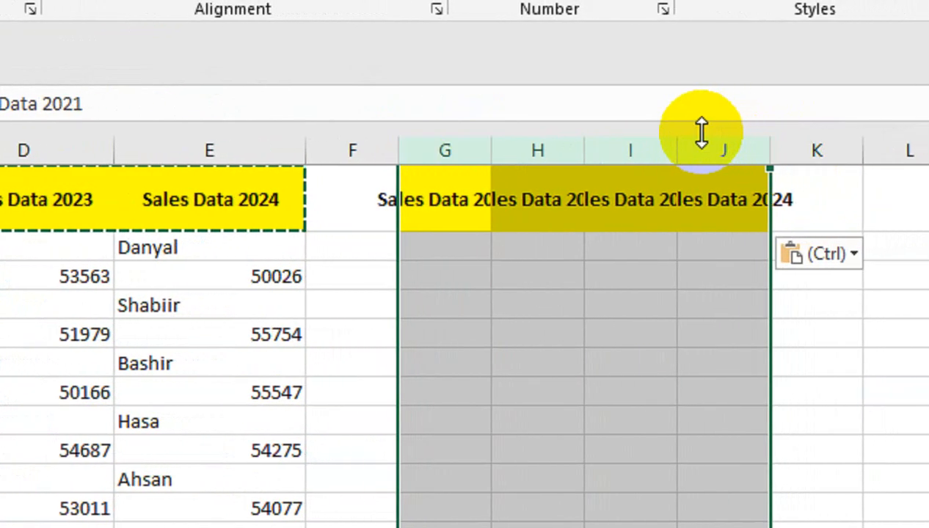
pyautogui.doubleClick(673, 151)
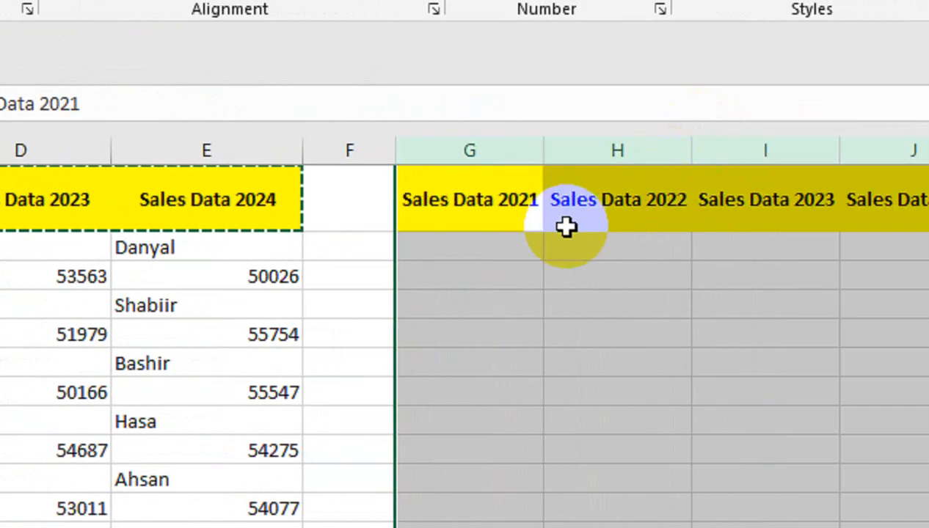
pyautogui.rightClick(614, 151)
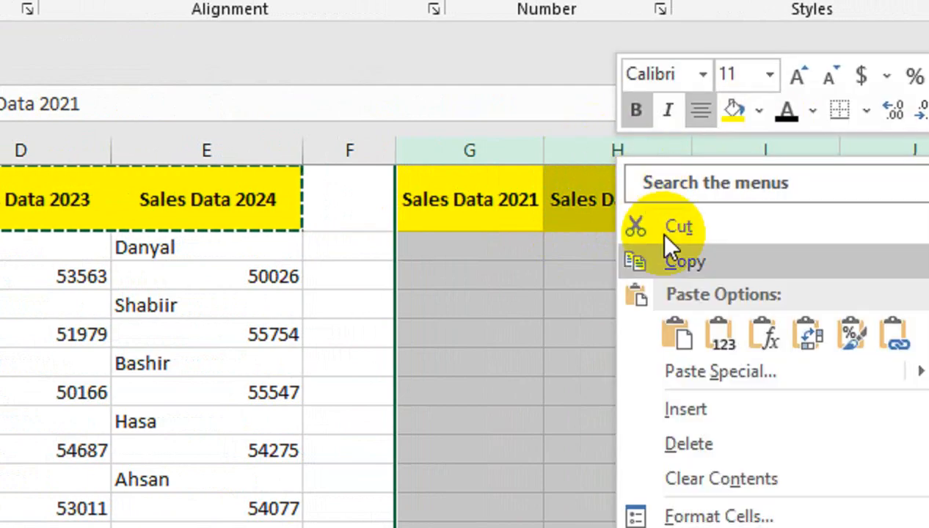
pyautogui.click(664, 409)
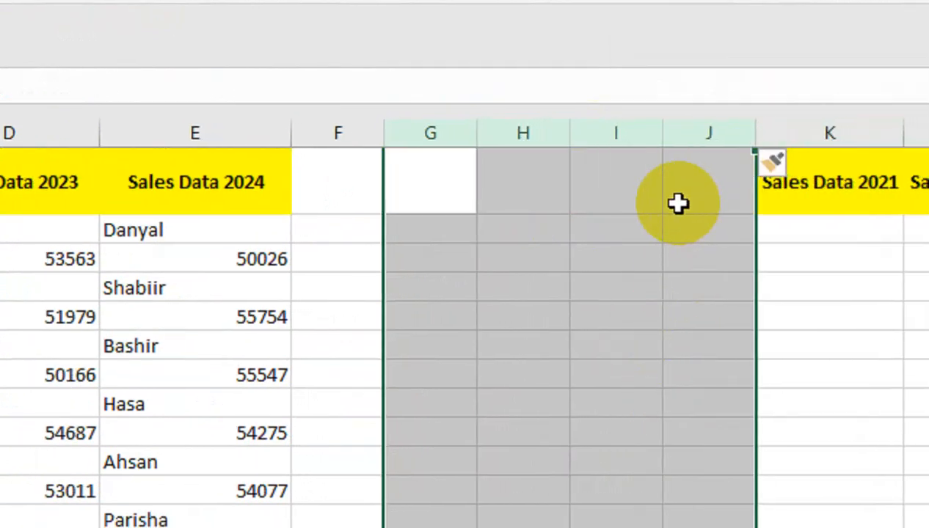
pyautogui.hotkey('ctrl', 'v')
pyautogui.click(620, 236)
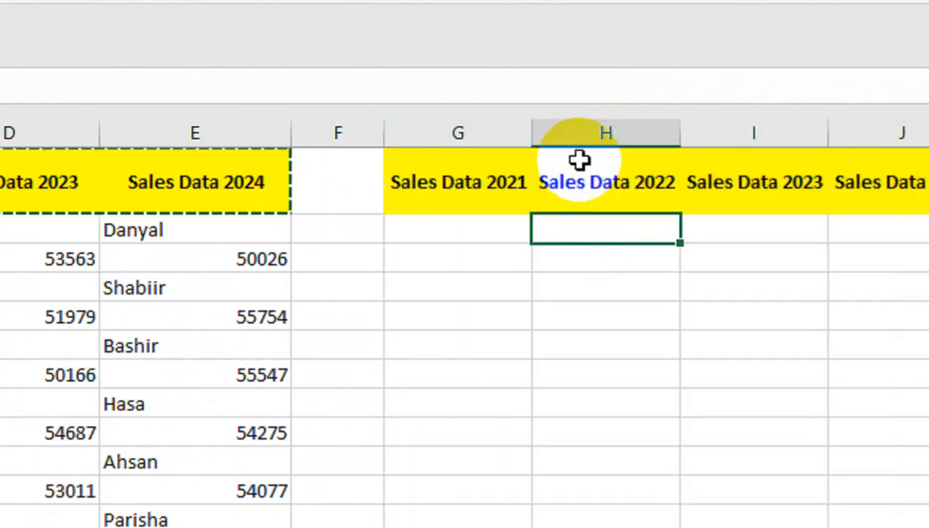
# Insert one blank column before each of the copied Sales Data 2022, Sales Data 2023 and Sales Data 2024 headers
pyautogui.click(594, 131)
pyautogui.rightClick(594, 128)
pyautogui.click(647, 382)
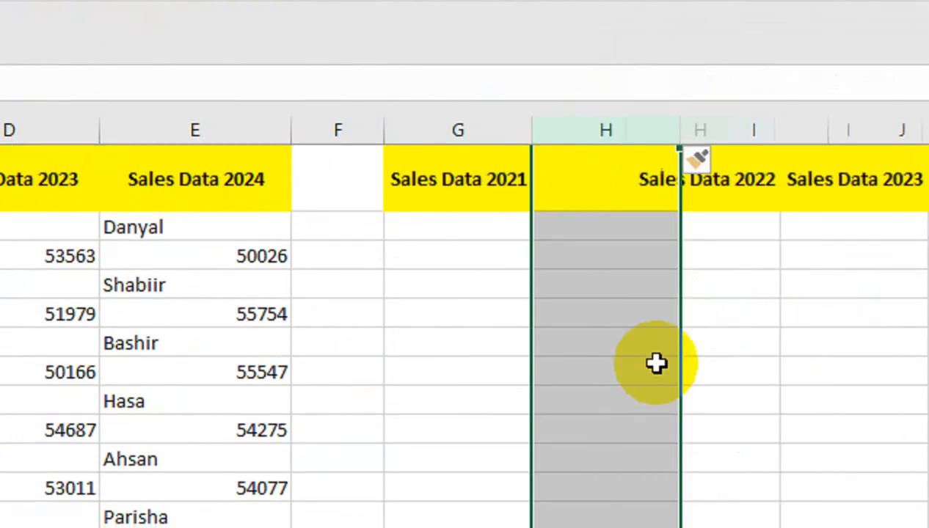
pyautogui.click(819, 132)
pyautogui.rightClick(829, 129)
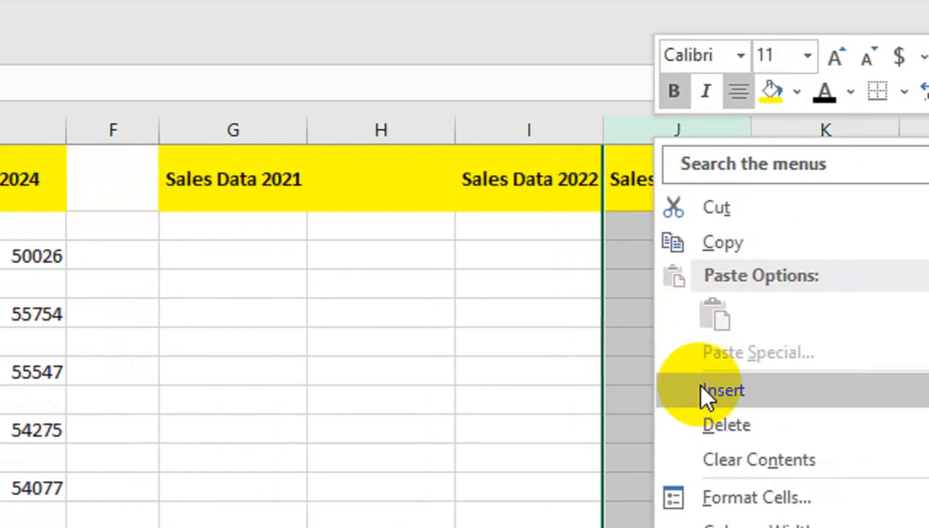
pyautogui.click(825, 394)
pyautogui.click(866, 130)
pyautogui.rightClick(866, 129)
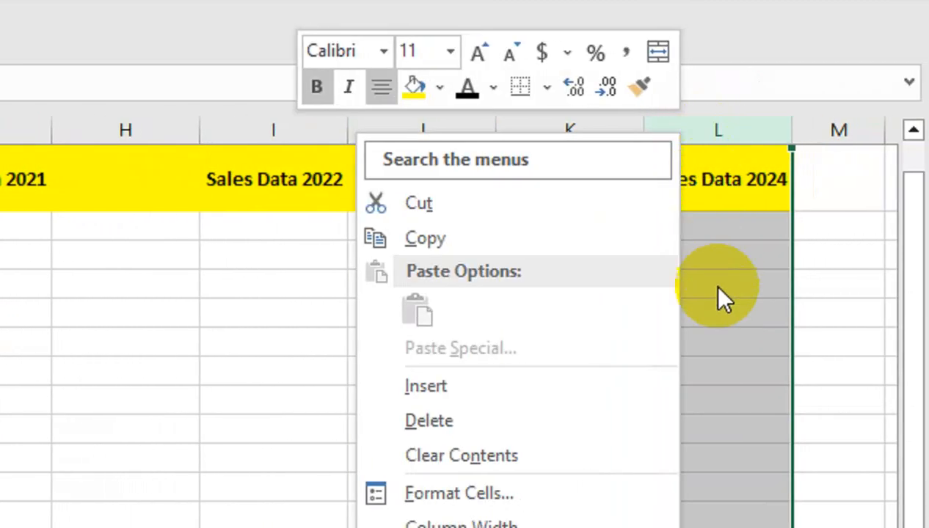
pyautogui.click(536, 379)
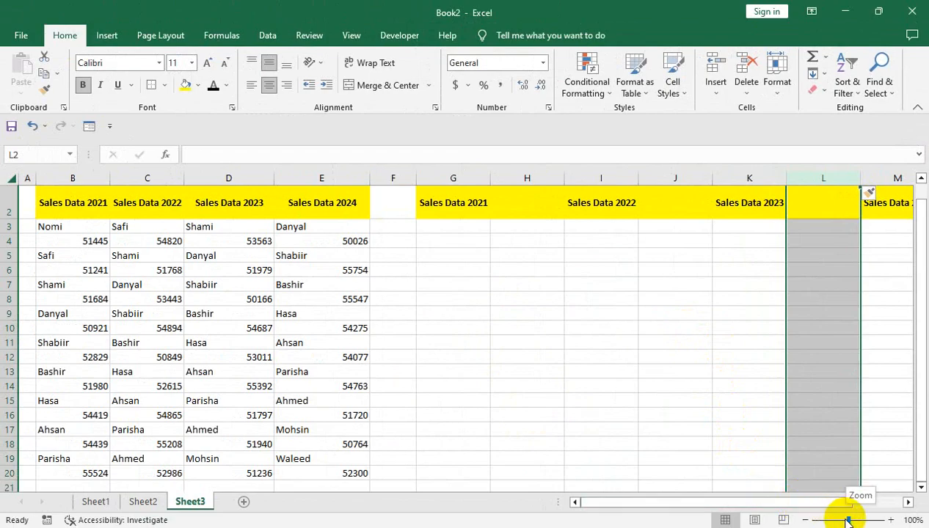
# Merge and center the copied headers across G2:H2, I2:J2, K2:L2 and M2:N2, and narrow column F
pyautogui.moveTo(847, 521); pyautogui.dragTo(844, 520)
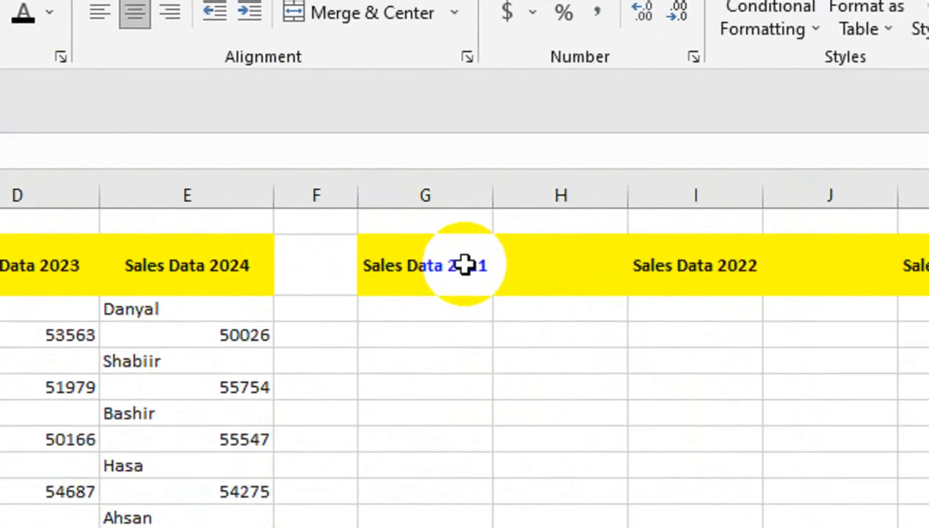
pyautogui.moveTo(436, 212); pyautogui.dragTo(458, 212)
pyautogui.click(384, 85)
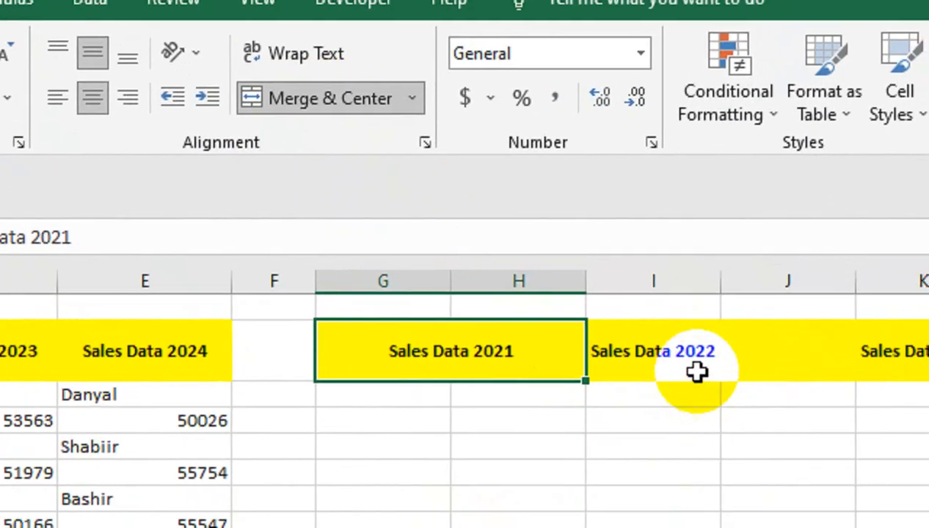
pyautogui.moveTo(696, 371); pyautogui.dragTo(778, 356)
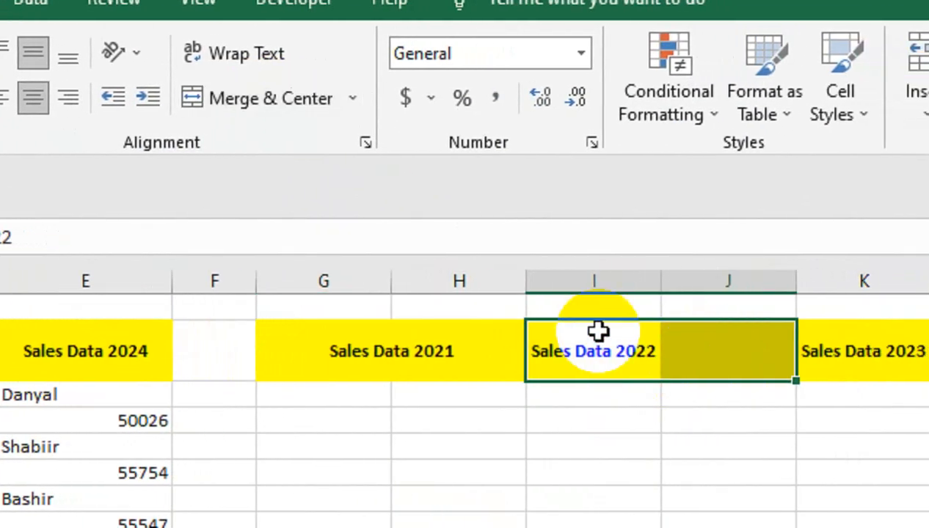
pyautogui.click(371, 100)
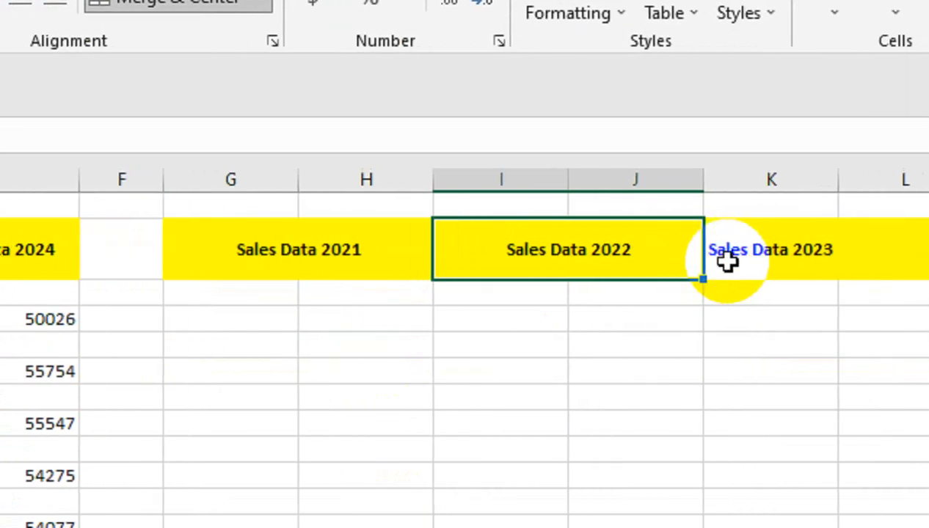
pyautogui.moveTo(820, 261); pyautogui.dragTo(928, 262)
pyautogui.click(271, 2)
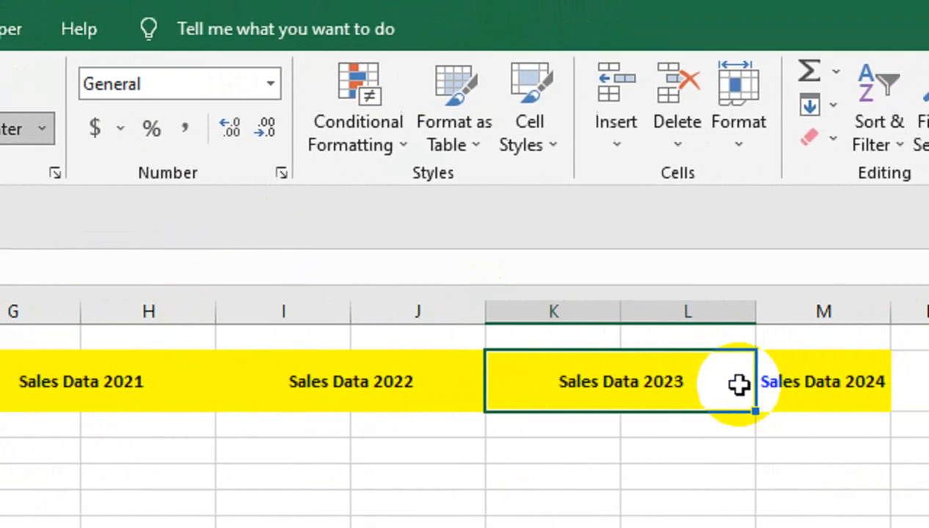
pyautogui.moveTo(928, 382); pyautogui.dragTo(928, 391)
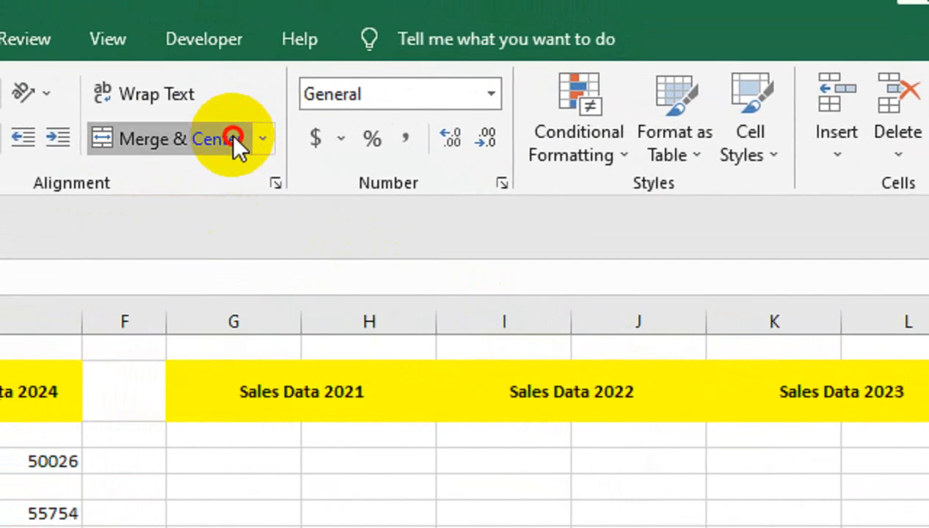
pyautogui.click(233, 145)
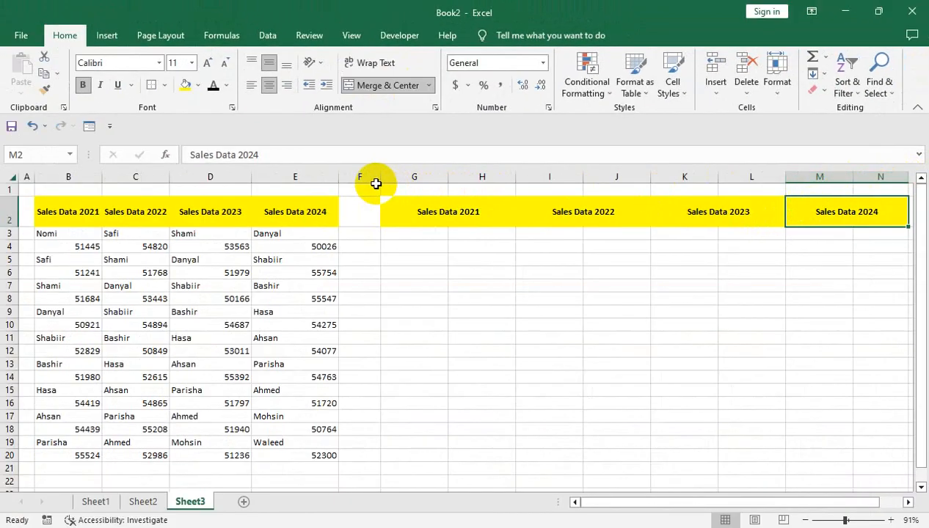
pyautogui.moveTo(381, 177); pyautogui.dragTo(370, 177)
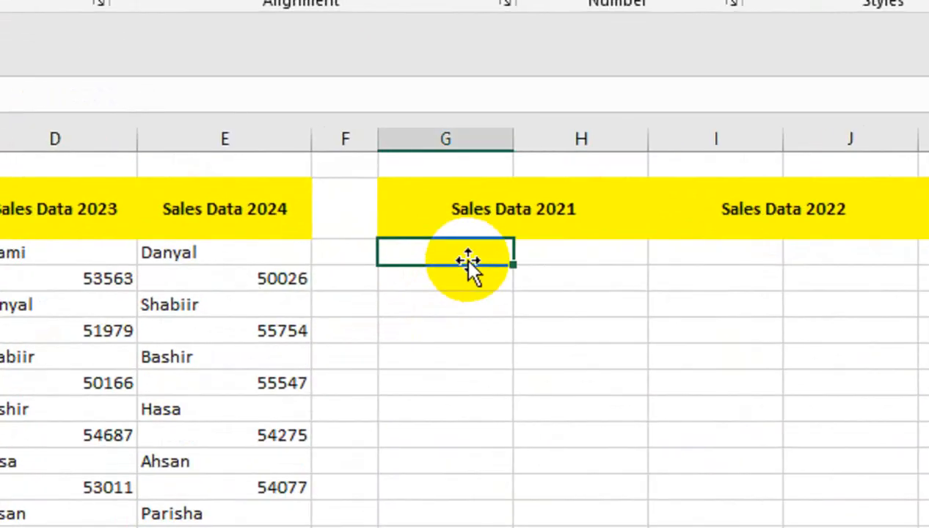
# Enter "Sales Person" in G3 and "Sales Amount" in H3, and fill the pair across to N3
pyautogui.write('S')
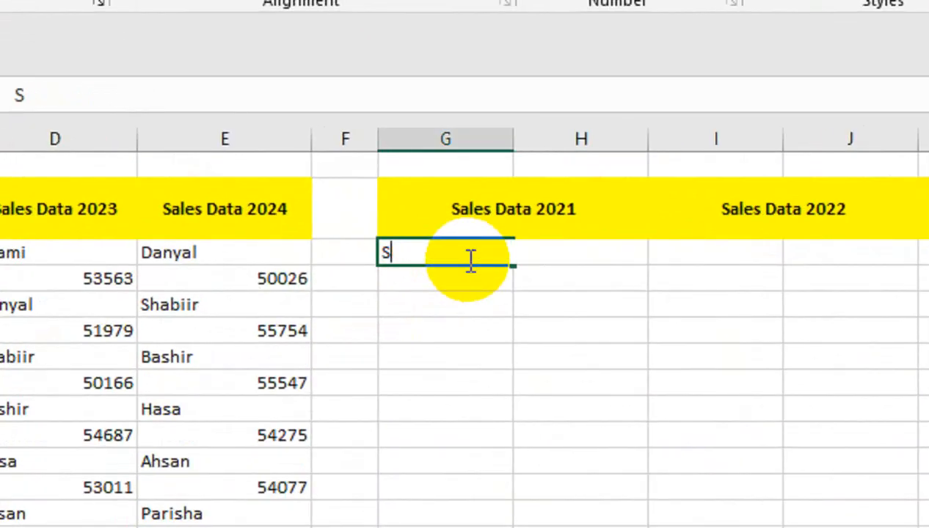
pyautogui.write('lales Person')
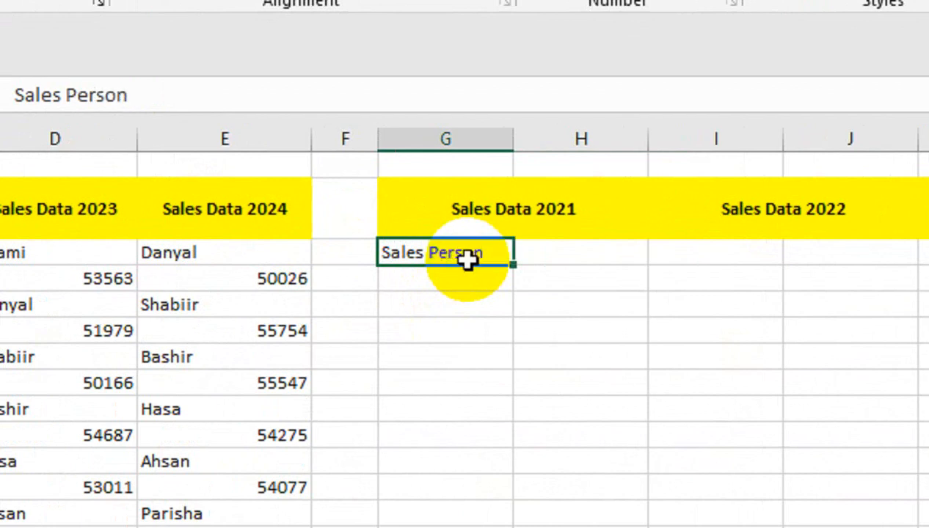
pyautogui.press('Tab')
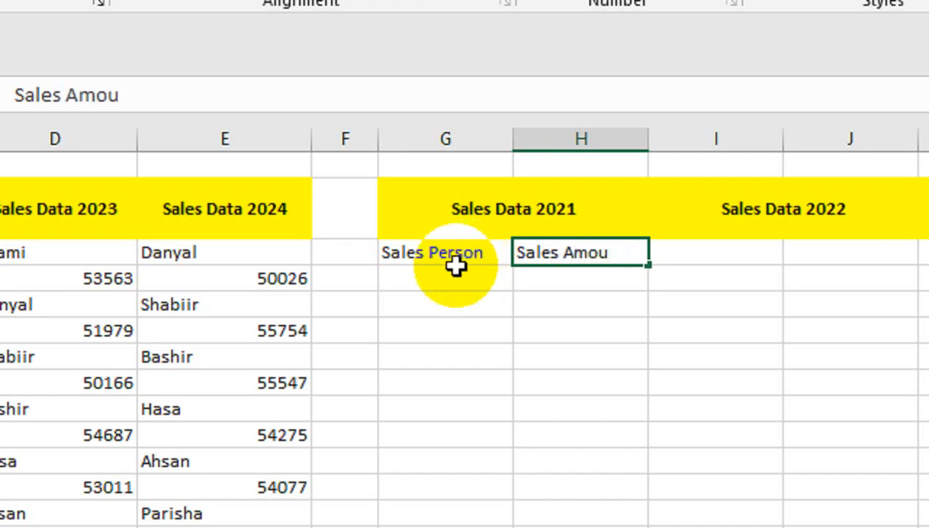
pyautogui.click(446, 359)
pyautogui.moveTo(481, 258); pyautogui.dragTo(528, 248)
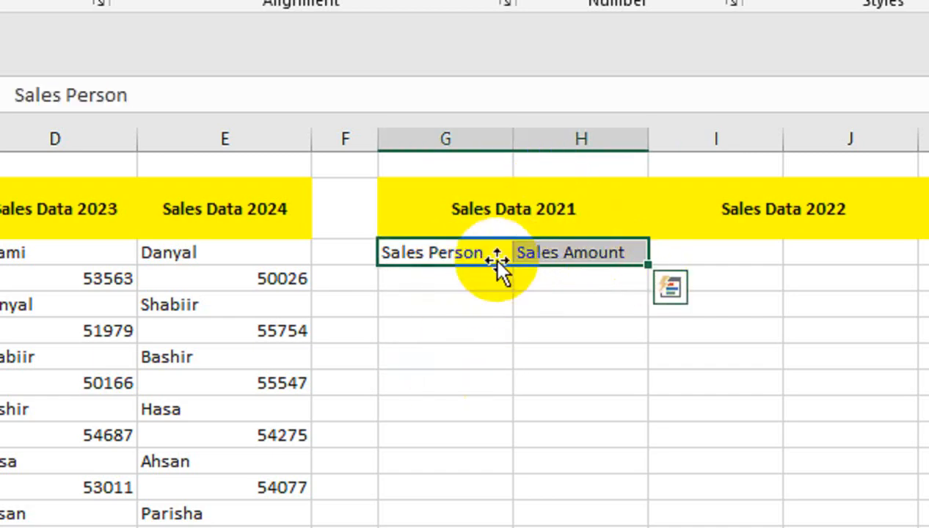
pyautogui.moveTo(646, 265); pyautogui.dragTo(842, 242)
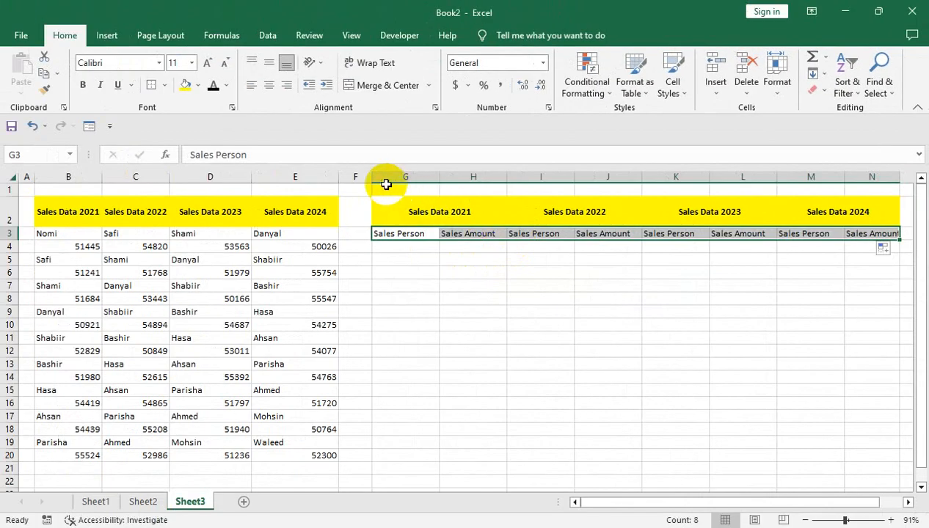
# Narrow column F further and apply all borders to the subheader cells G3:N3
pyautogui.moveTo(374, 177); pyautogui.dragTo(360, 177)
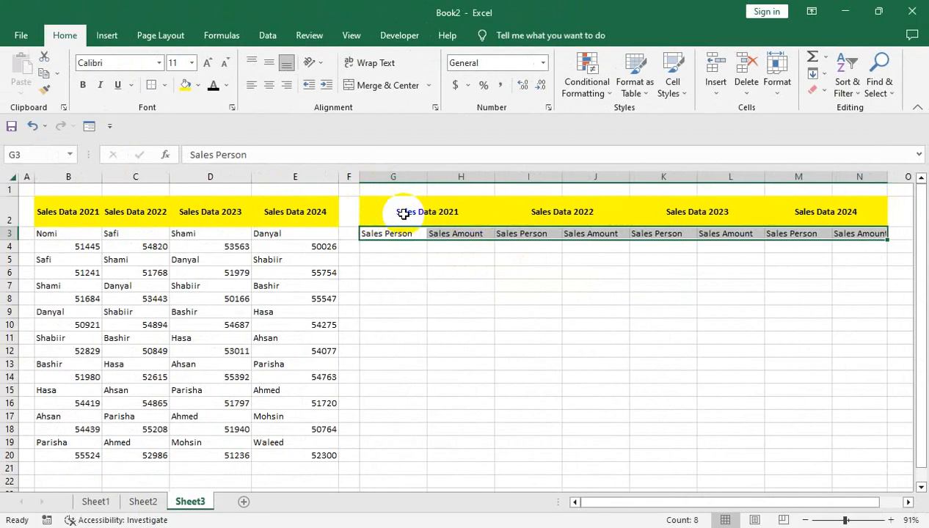
pyautogui.click(171, 92)
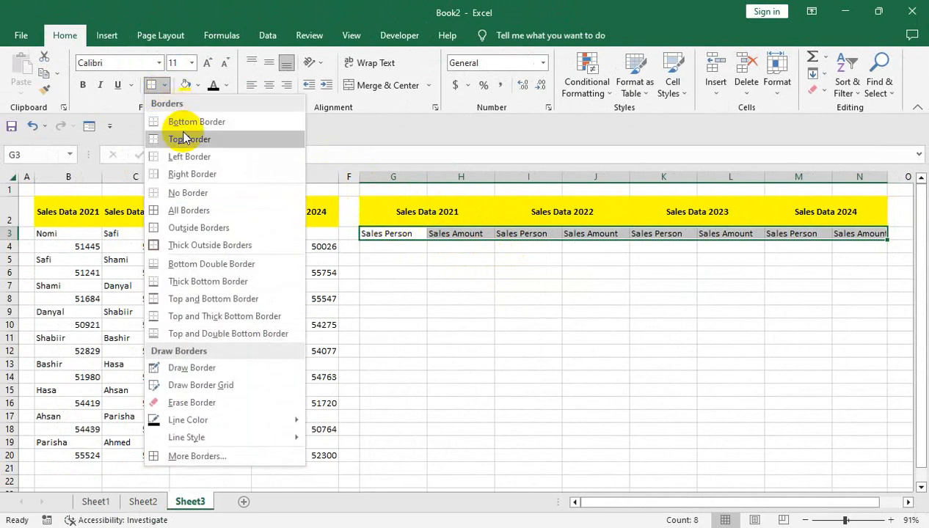
pyautogui.click(203, 209)
# Add an outside border around the merged yearly headers in G2:N2
pyautogui.click(401, 213)
pyautogui.moveTo(401, 214); pyautogui.dragTo(787, 206)
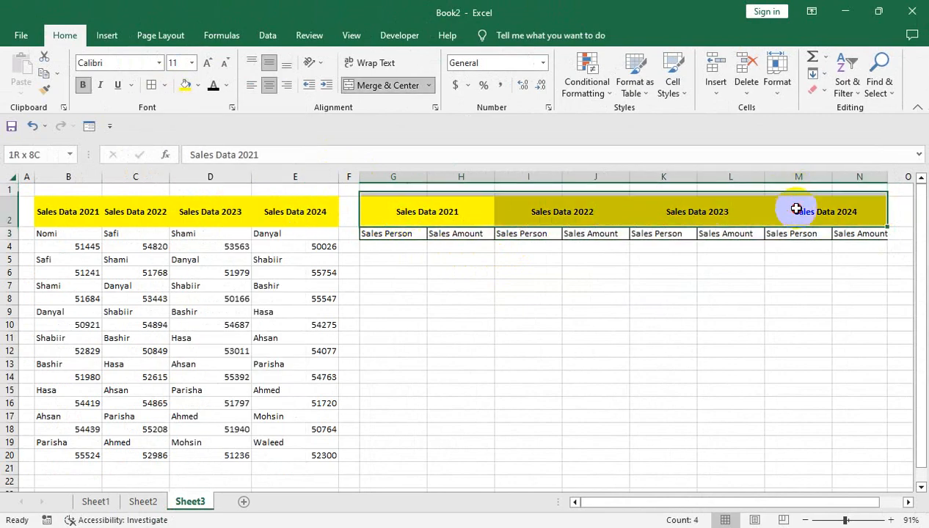
pyautogui.click(165, 85)
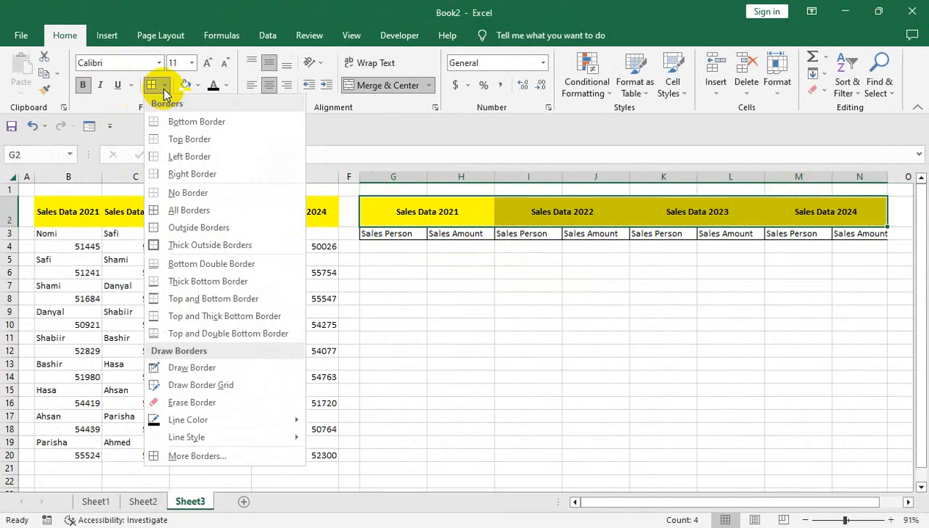
pyautogui.click(163, 229)
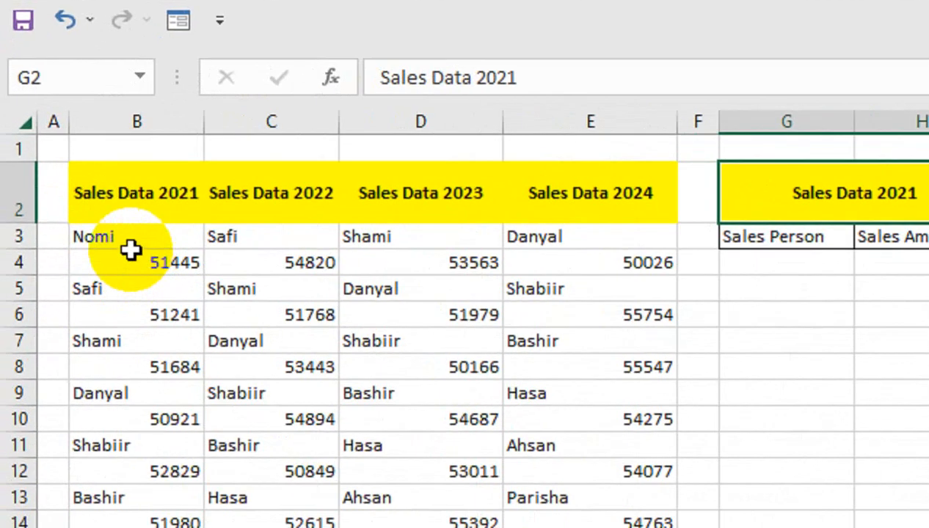
# Copy the first 2021 sales person name from B3 into G4
pyautogui.click(152, 234)
pyautogui.rightClick(168, 240)
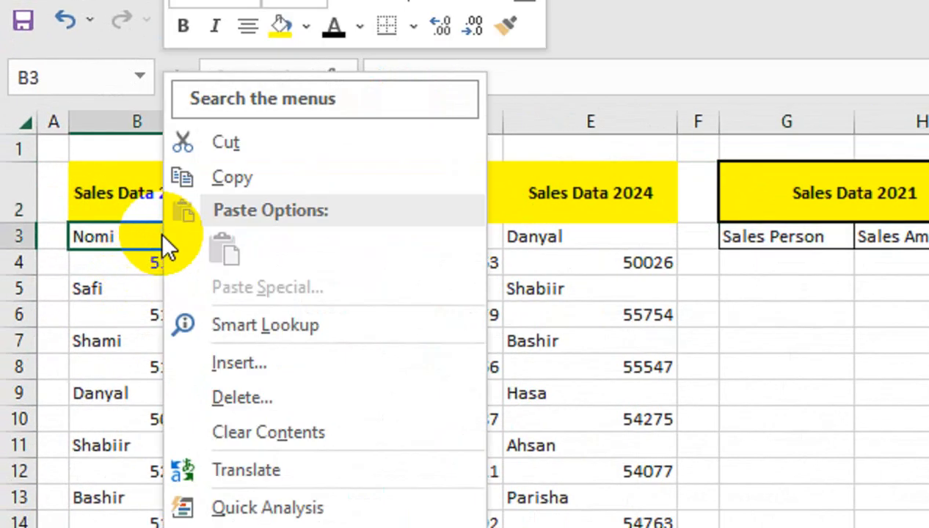
pyautogui.click(230, 176)
pyautogui.click(785, 270)
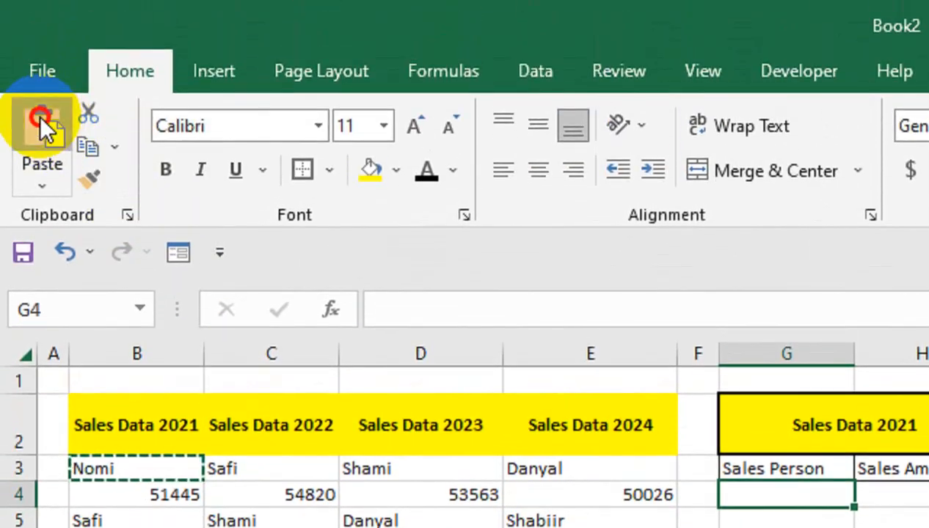
pyautogui.click(38, 125)
# Copy the amount in B4 into H4, and clear the pasted name and amount from G4:H4
pyautogui.click(168, 399)
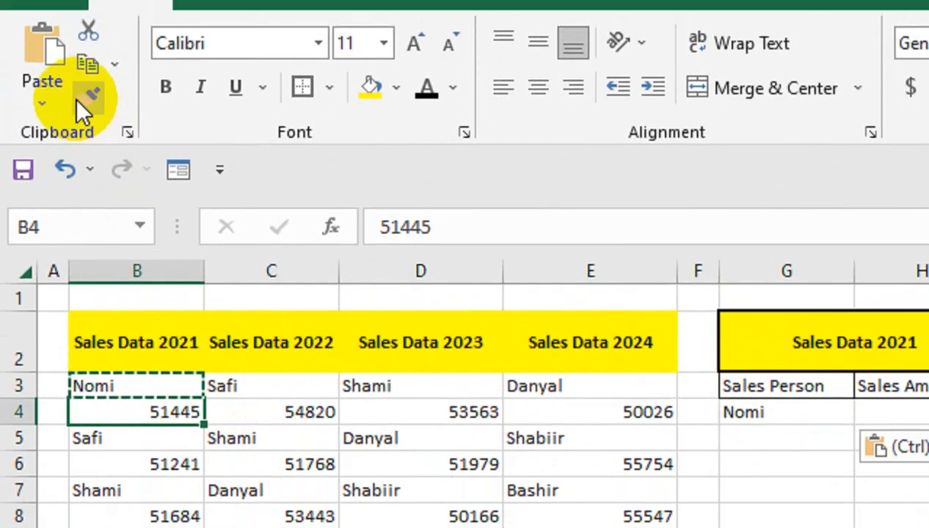
pyautogui.click(115, 53)
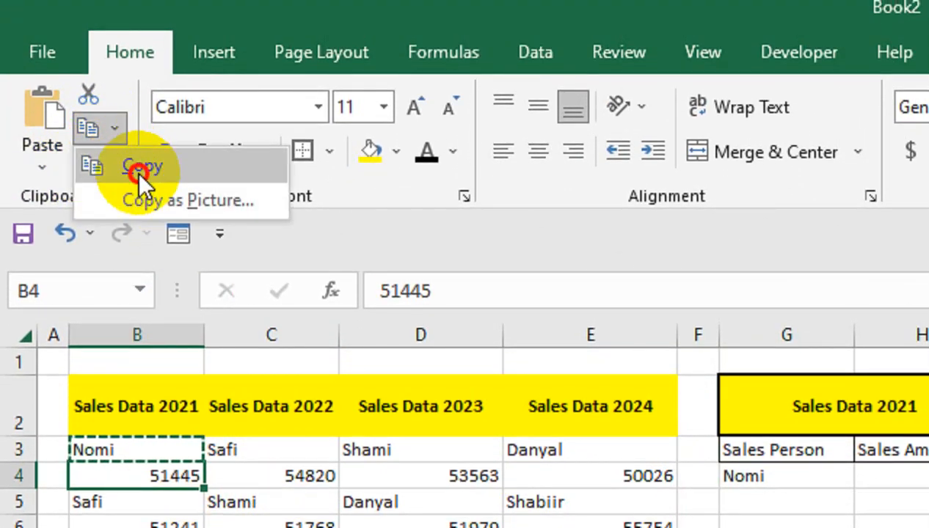
pyautogui.click(137, 171)
pyautogui.click(42, 167)
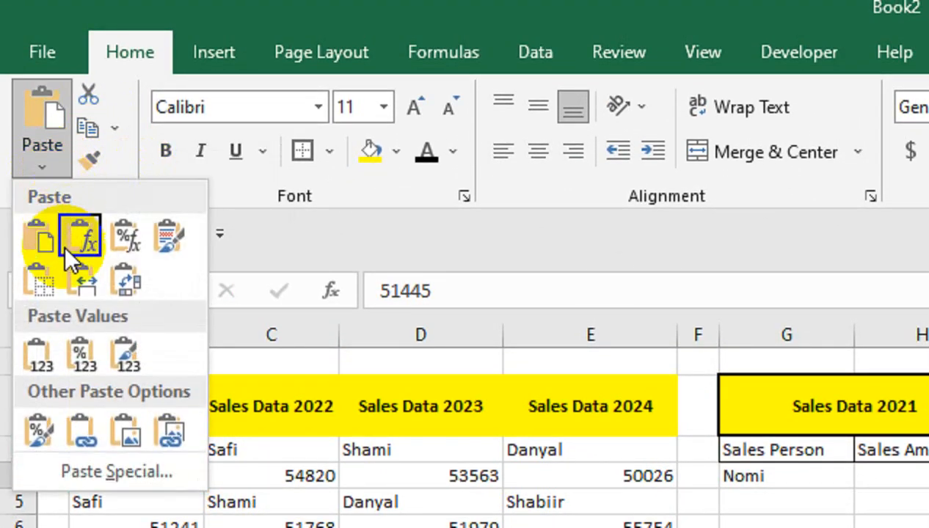
pyautogui.click(34, 107)
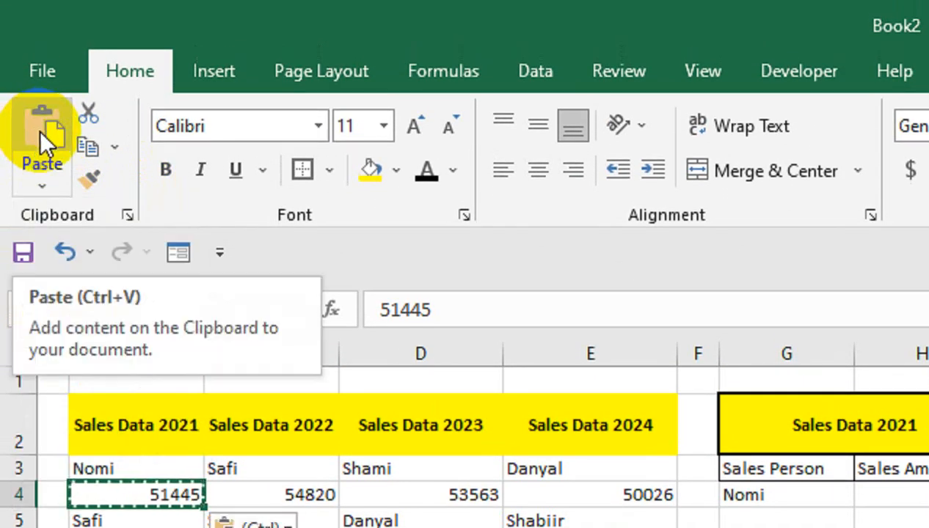
pyautogui.click(116, 150)
pyautogui.click(125, 183)
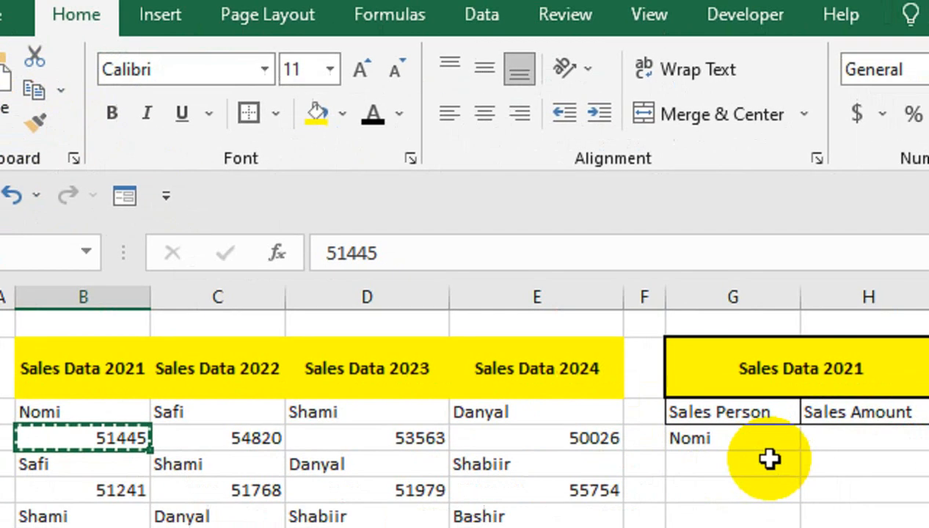
pyautogui.click(910, 499)
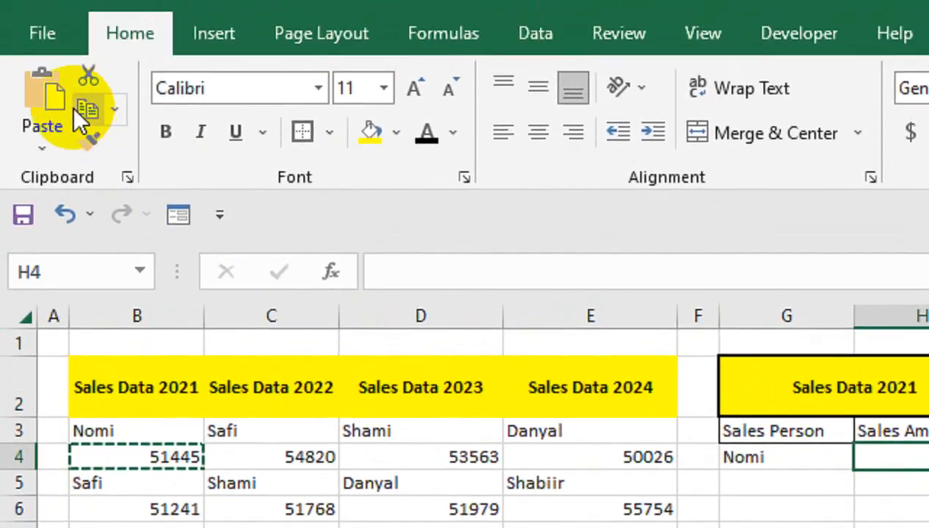
pyautogui.click(76, 117)
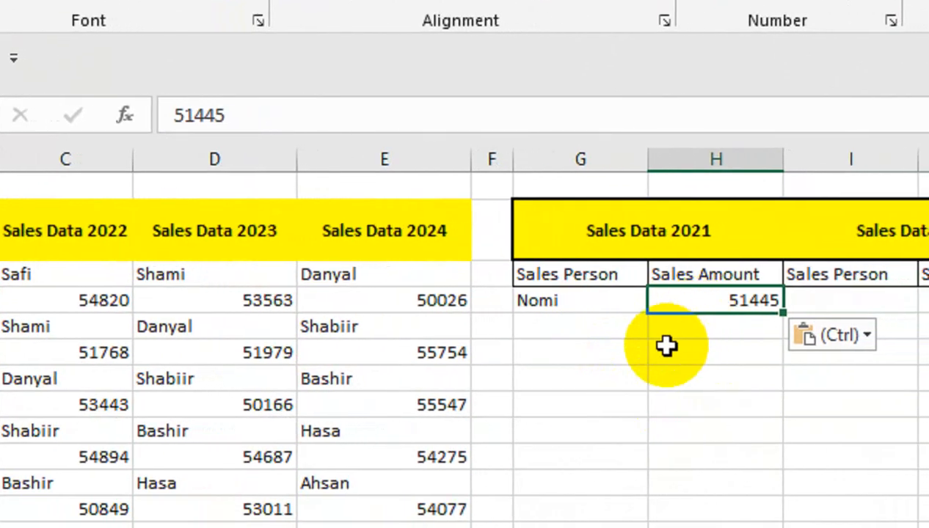
pyautogui.moveTo(608, 297); pyautogui.dragTo(665, 300)
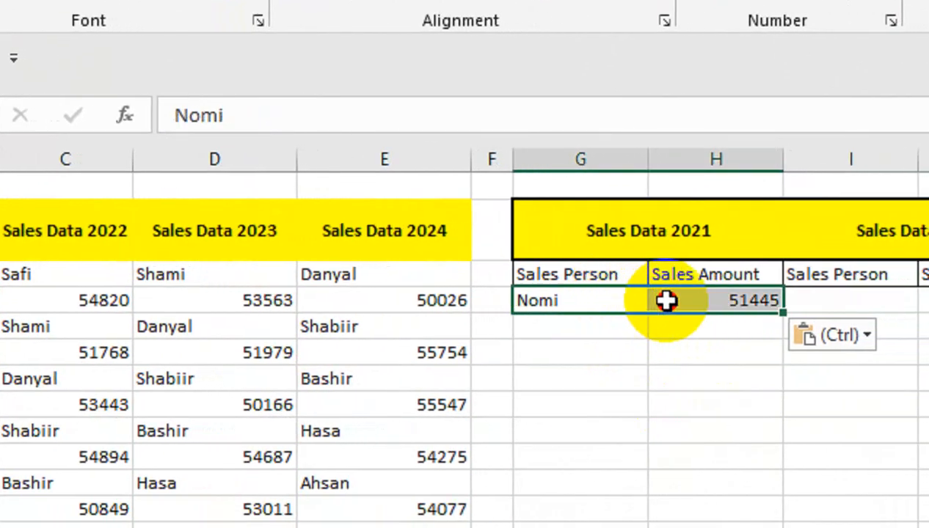
pyautogui.press('Delete')
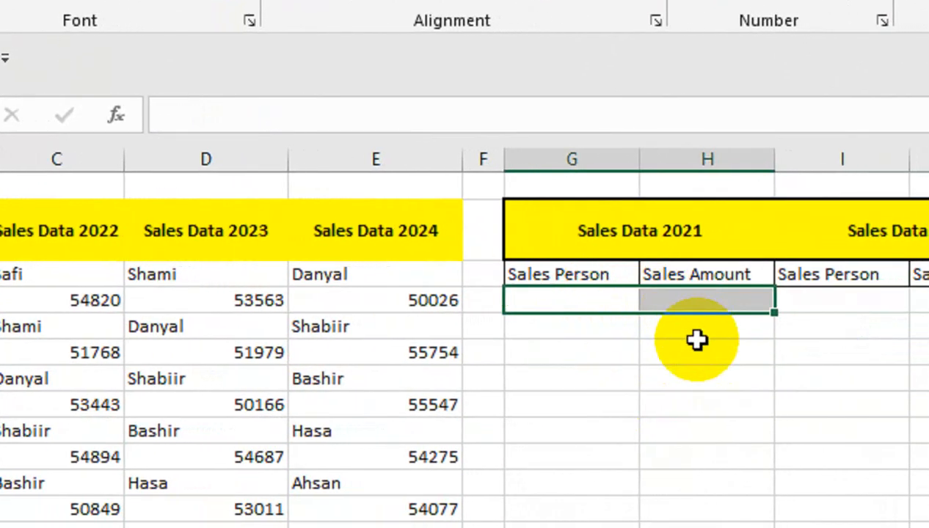
# Increase the font size of the merged yearly headers in G2:N2 to 18
pyautogui.moveTo(678, 232); pyautogui.dragTo(928, 226)
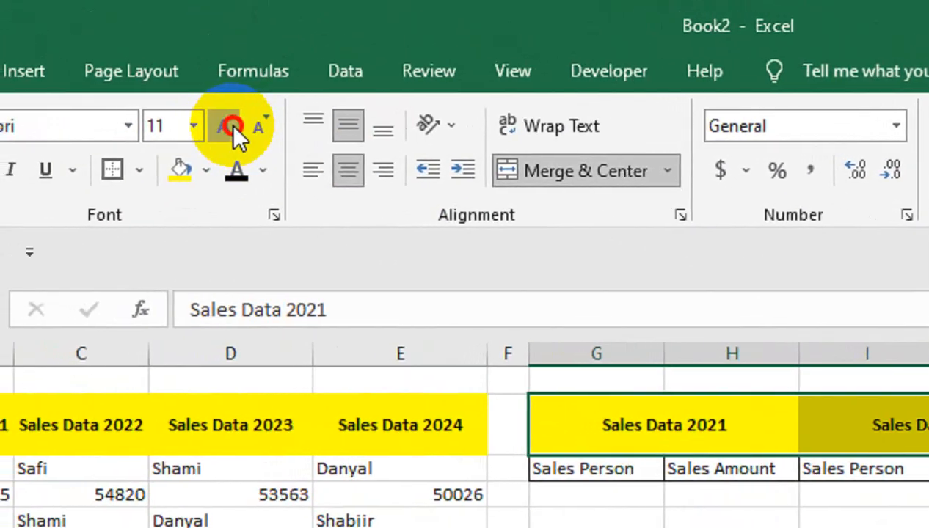
pyautogui.click(230, 126)
pyautogui.click(230, 126)
pyautogui.click(230, 123)
pyautogui.click(230, 124)
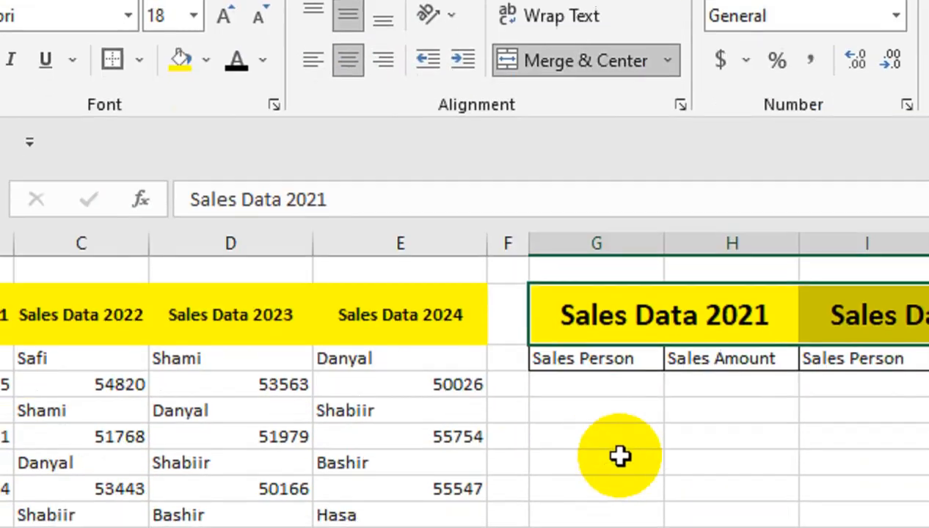
pyautogui.click(612, 494)
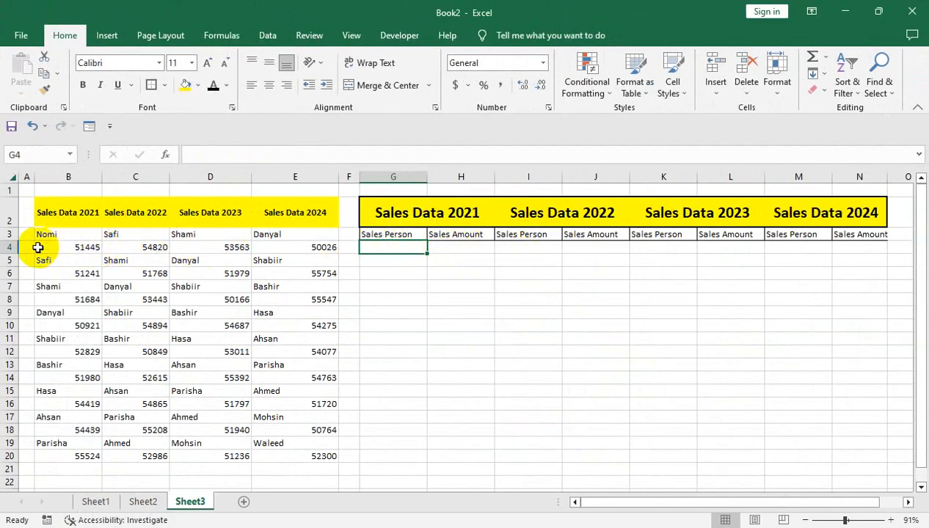
# Make the subheaders in G3:N3 bold and centered, and set their font to Arial
pyautogui.moveTo(422, 234); pyautogui.dragTo(862, 235)
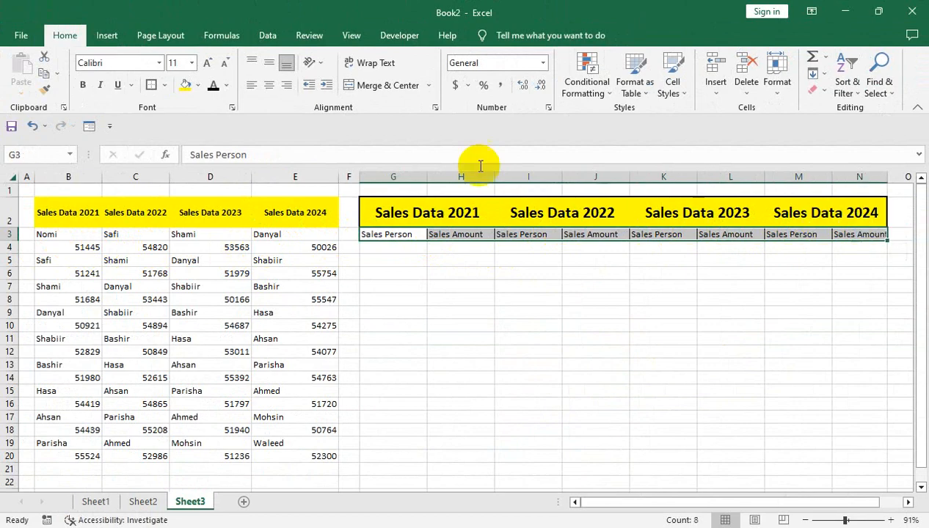
pyautogui.click(82, 87)
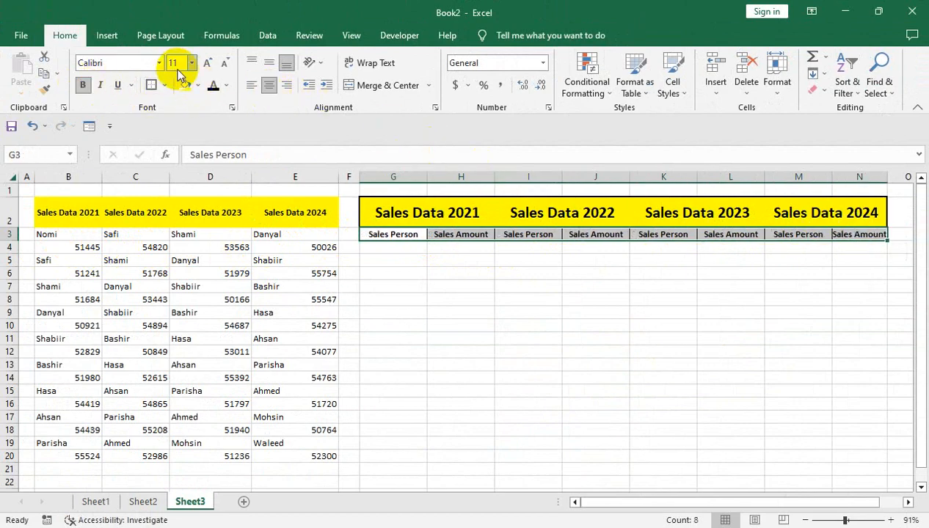
pyautogui.click(159, 63)
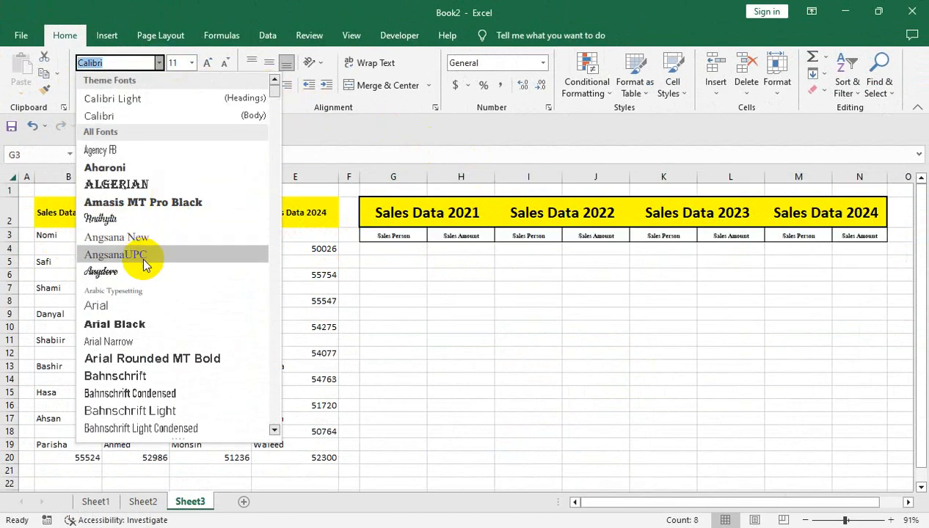
pyautogui.click(142, 256)
pyautogui.click(159, 63)
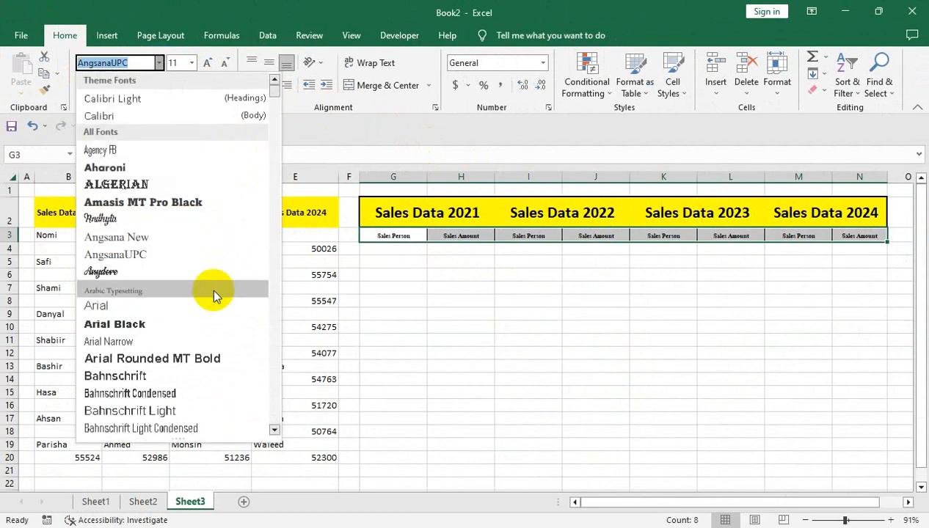
pyautogui.click(194, 306)
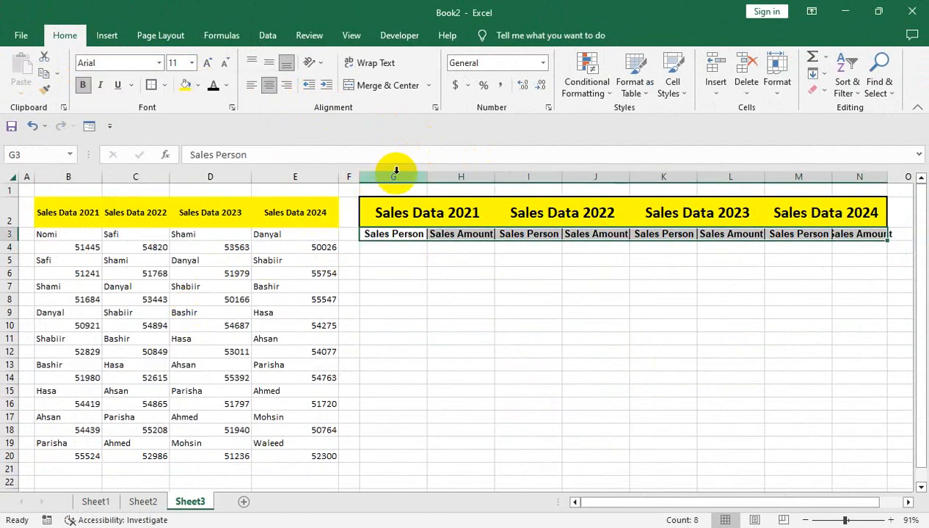
# Autofit the widths of columns G to N to their subheaders
pyautogui.moveTo(396, 171); pyautogui.dragTo(851, 175)
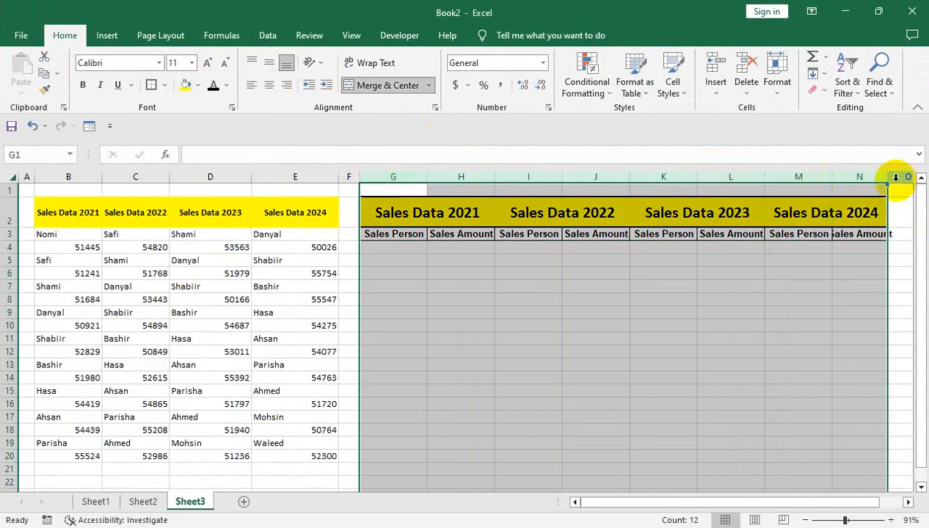
pyautogui.click(596, 311)
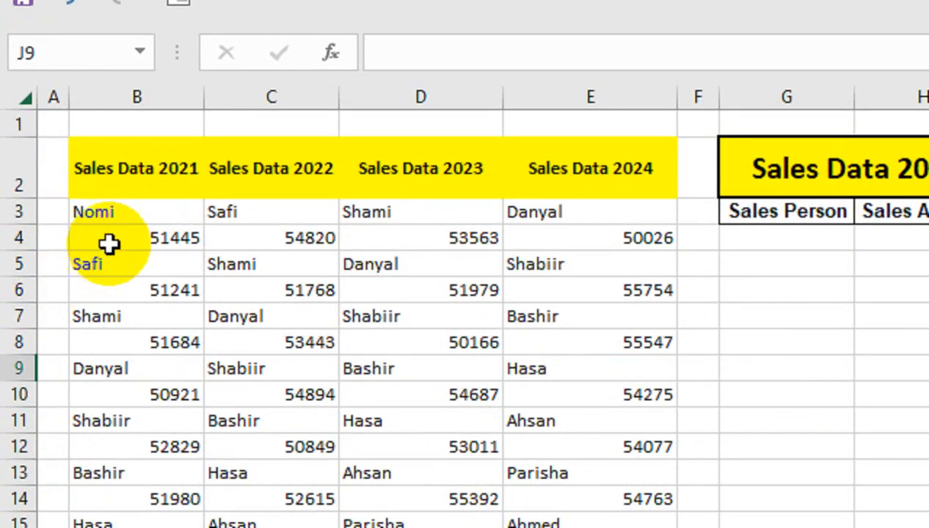
# Select the stacked 2021 names and amounts in B3:B20
pyautogui.click(132, 209)
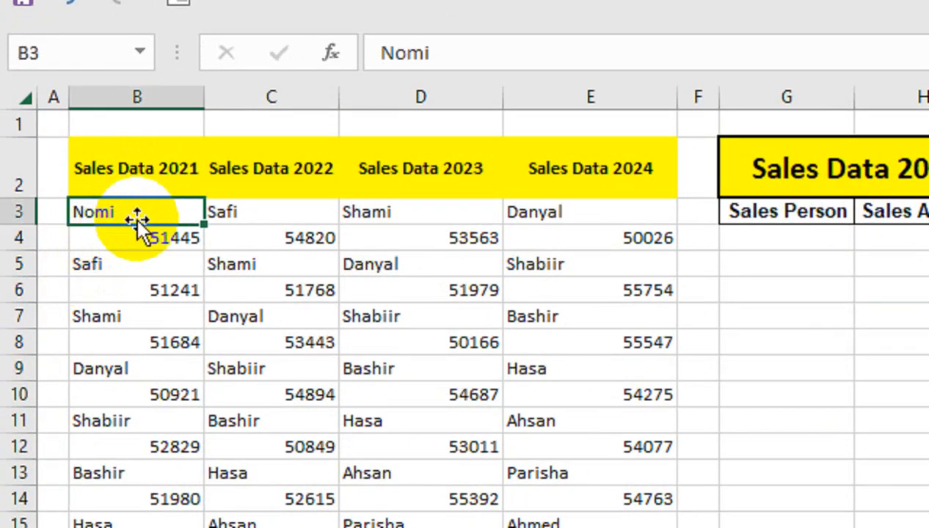
pyautogui.moveTo(138, 210); pyautogui.dragTo(182, 527)
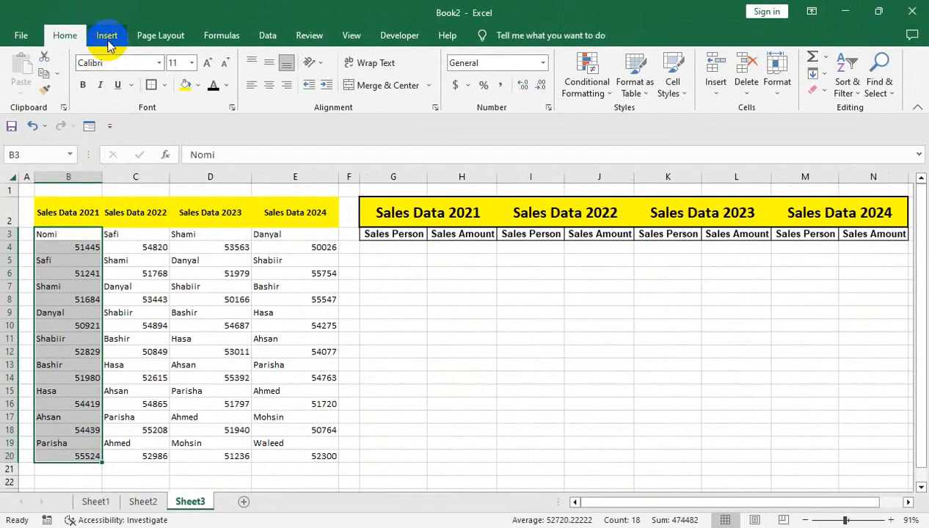
pyautogui.write('g')
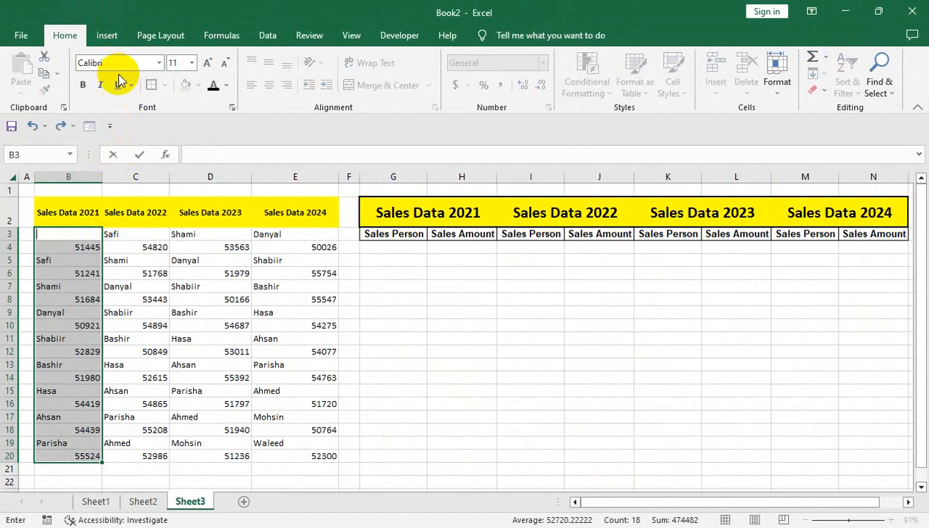
pyautogui.press('Return')
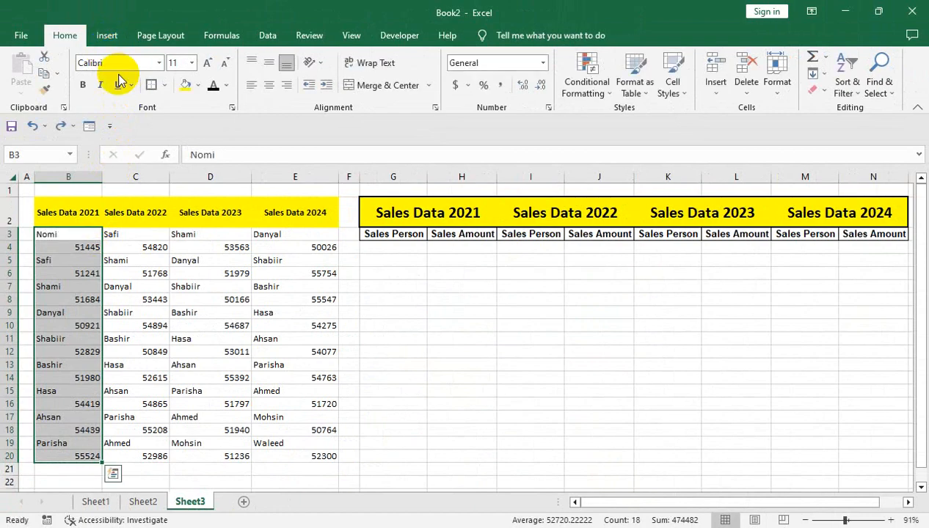
pyautogui.hotkey('ctrl', 'g')
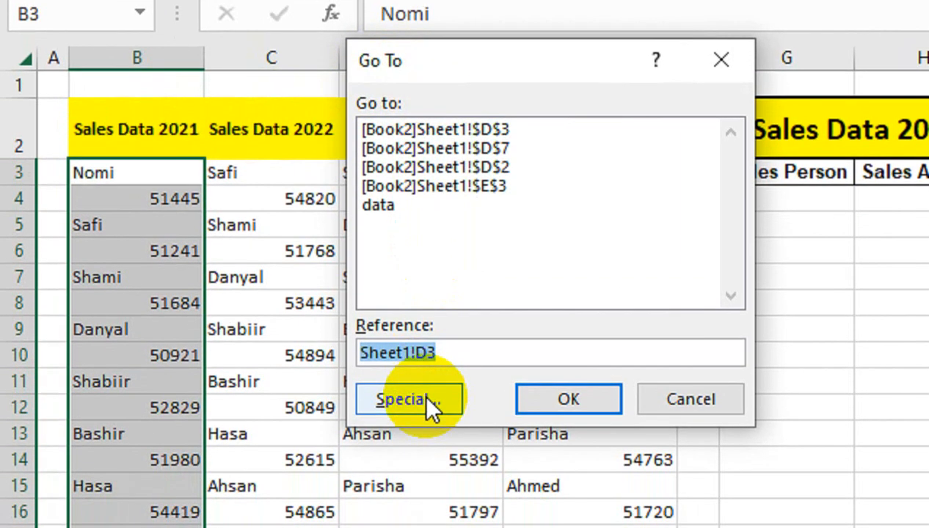
pyautogui.click(657, 391)
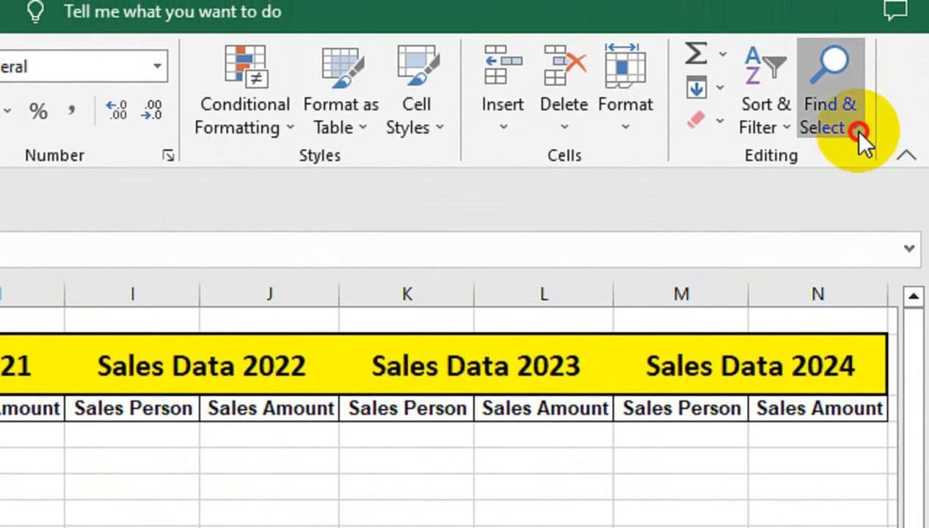
# Use Go To Special to select only the text constants in B3:B20, excluding numbers, logicals and errors
pyautogui.click(893, 33)
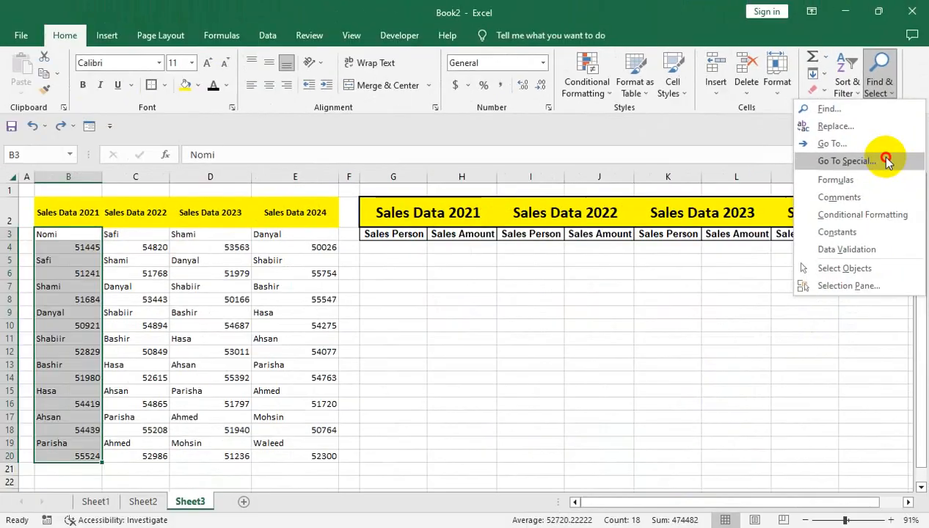
pyautogui.click(886, 161)
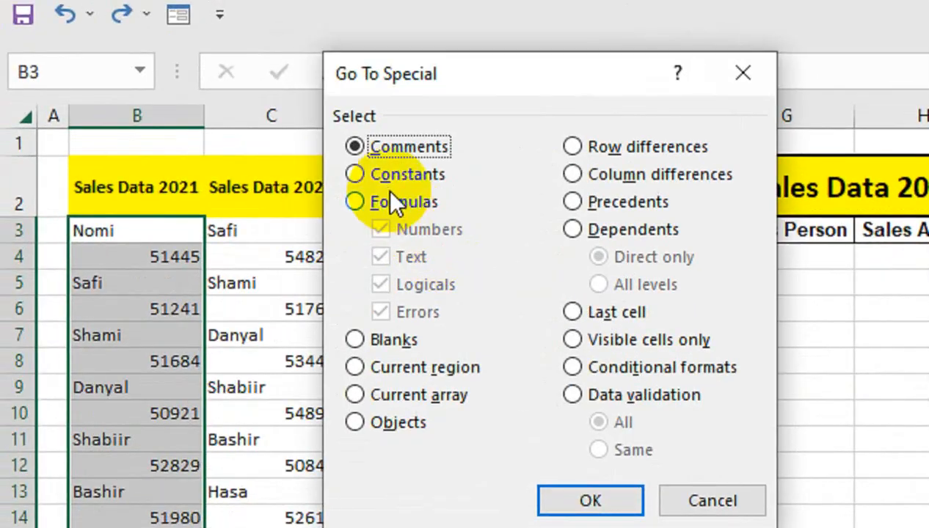
pyautogui.click(178, 206)
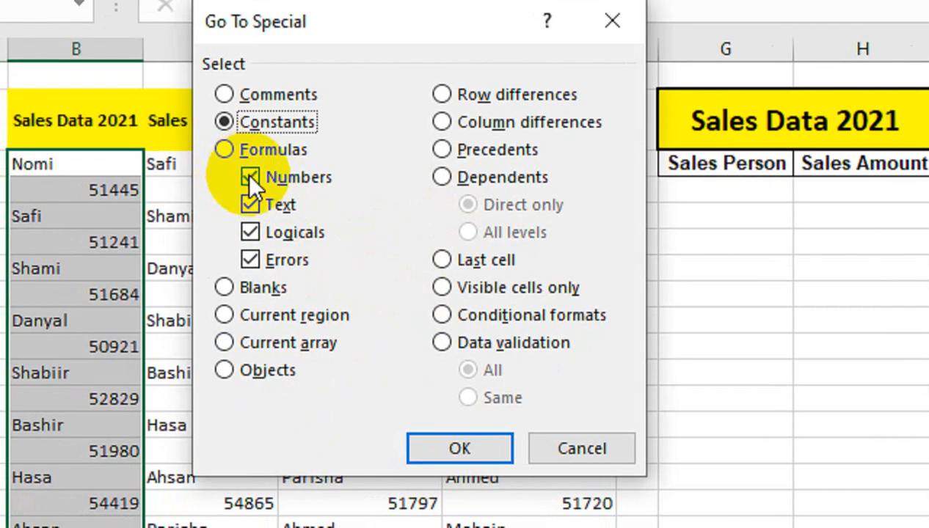
pyautogui.click(250, 232)
pyautogui.click(250, 260)
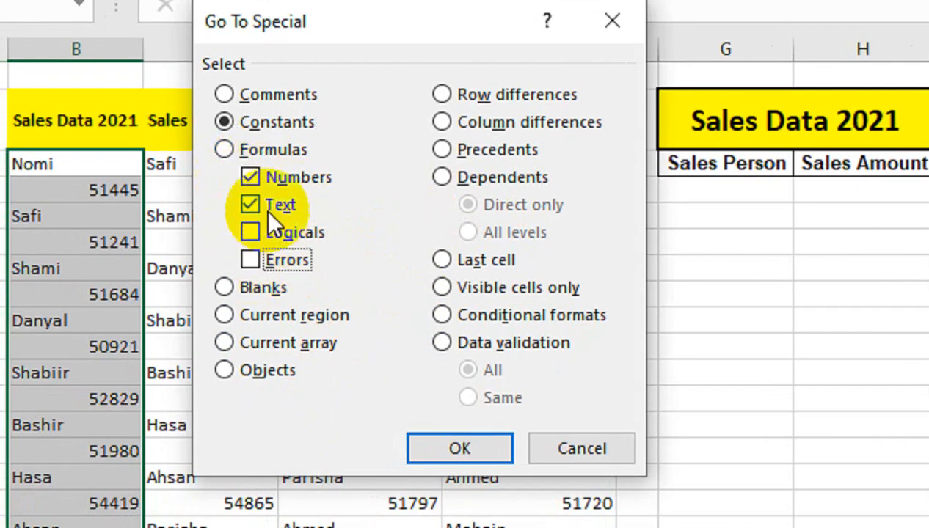
pyautogui.click(250, 177)
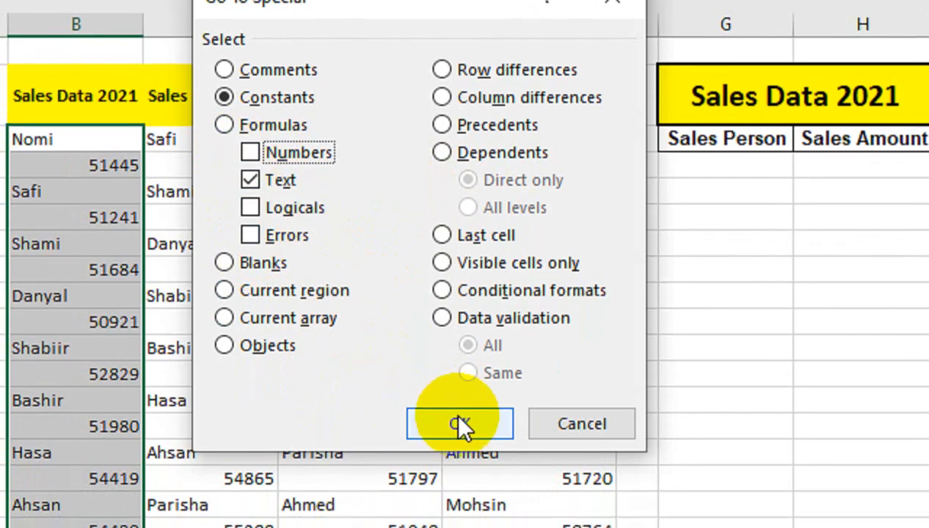
pyautogui.click(460, 426)
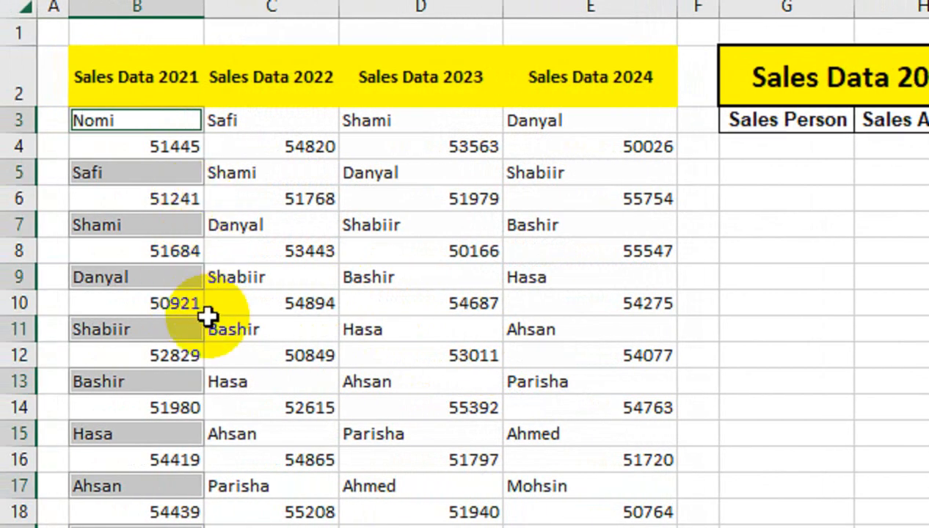
# Copy the selected 2021 names into the Sales Person column starting at G4
pyautogui.hotkey('ctrl', 'c')
pyautogui.click(773, 151)
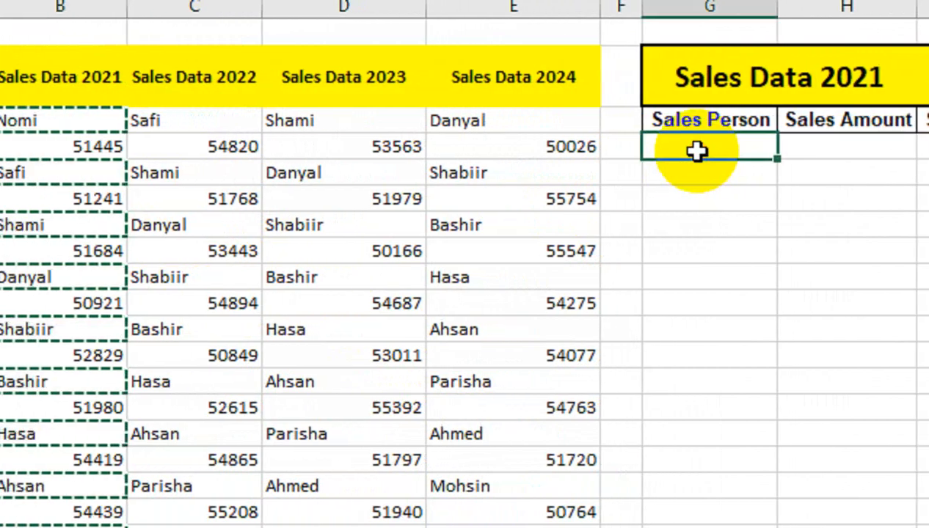
pyautogui.hotkey('ctrl', 'v')
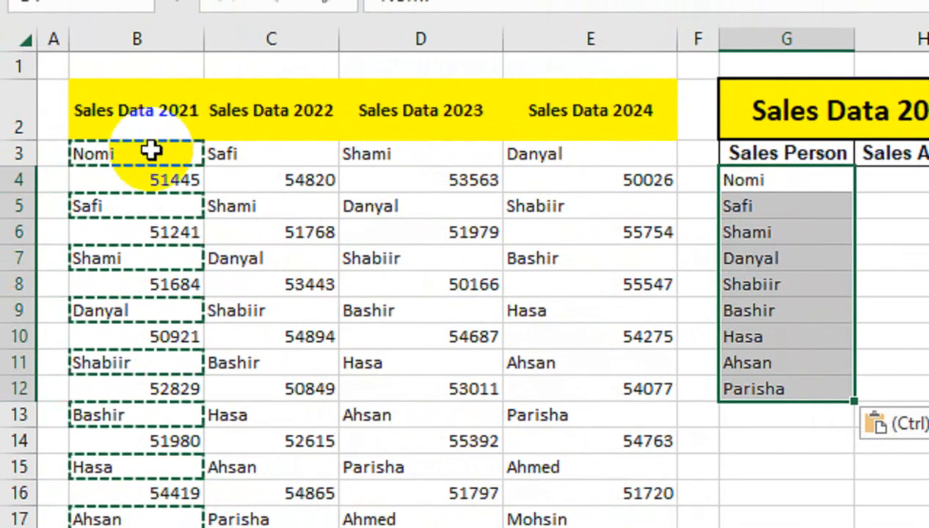
# Select only the number constants in B3:B20 using Go To Special and copy them into the 2021 Sales Amount column starting at H4
pyautogui.moveTo(151, 149); pyautogui.dragTo(161, 527)
pyautogui.hotkey('ctrl', 'g')
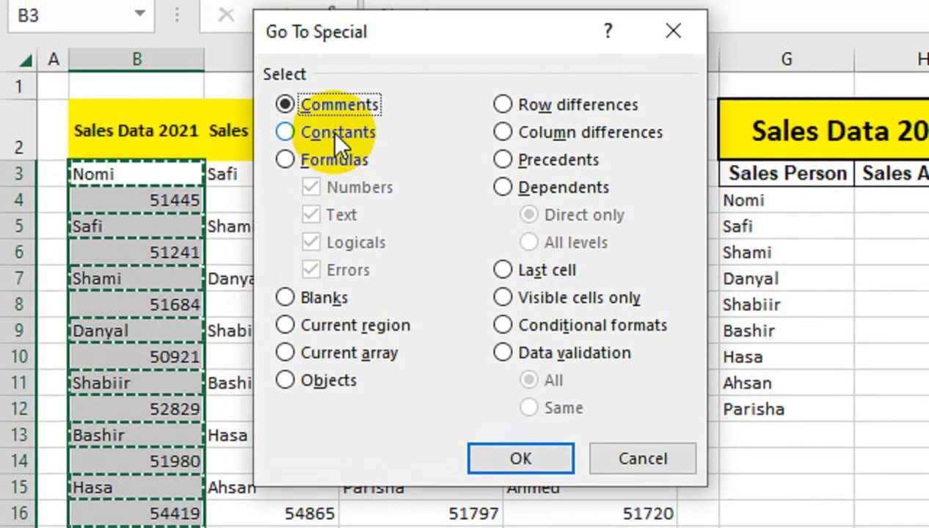
pyautogui.click(330, 42)
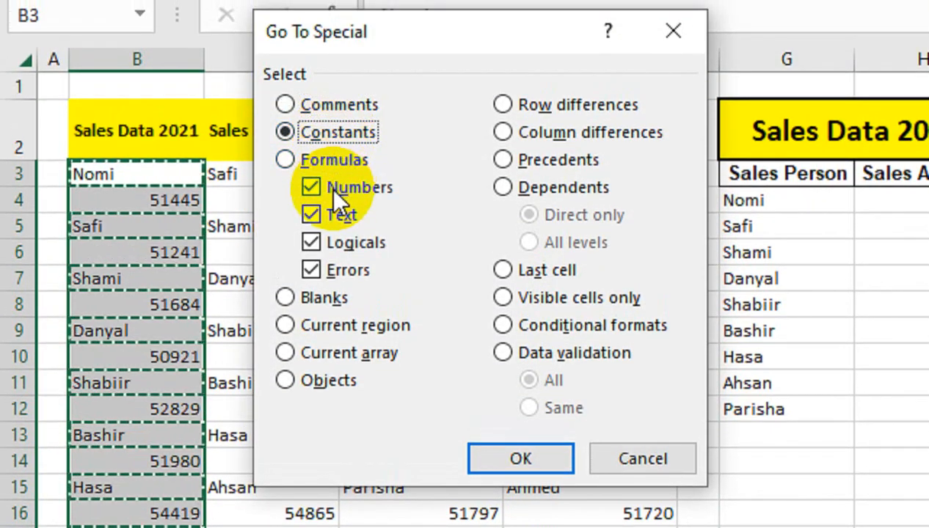
pyautogui.click(313, 242)
pyautogui.click(311, 268)
pyautogui.click(488, 459)
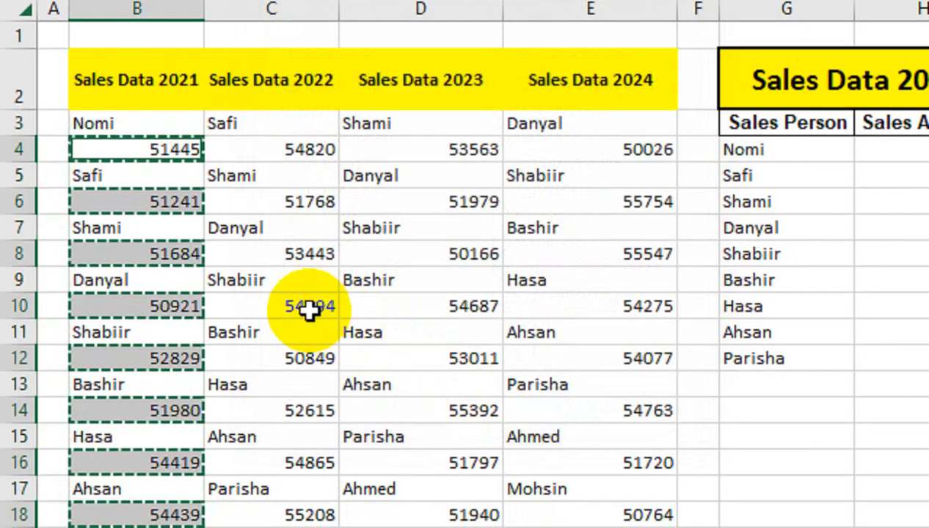
pyautogui.click(902, 150)
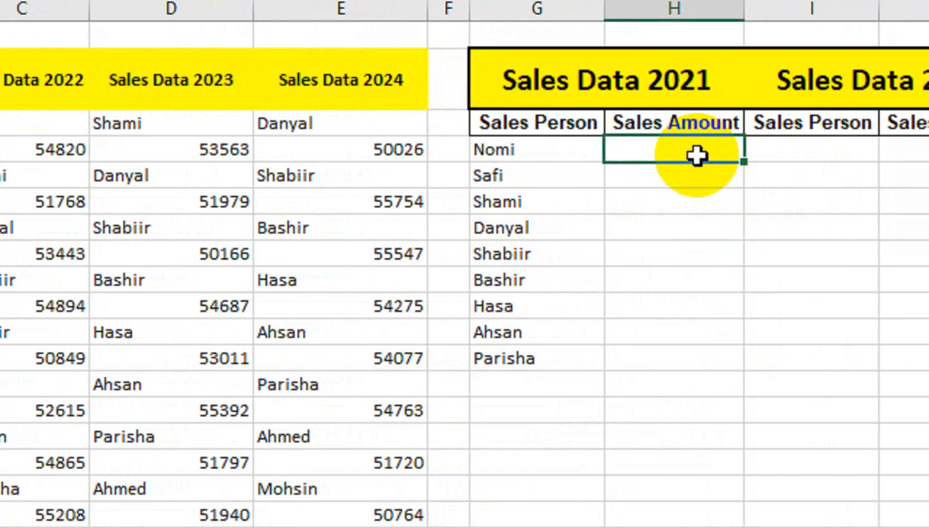
pyautogui.hotkey('ctrl', 'v')
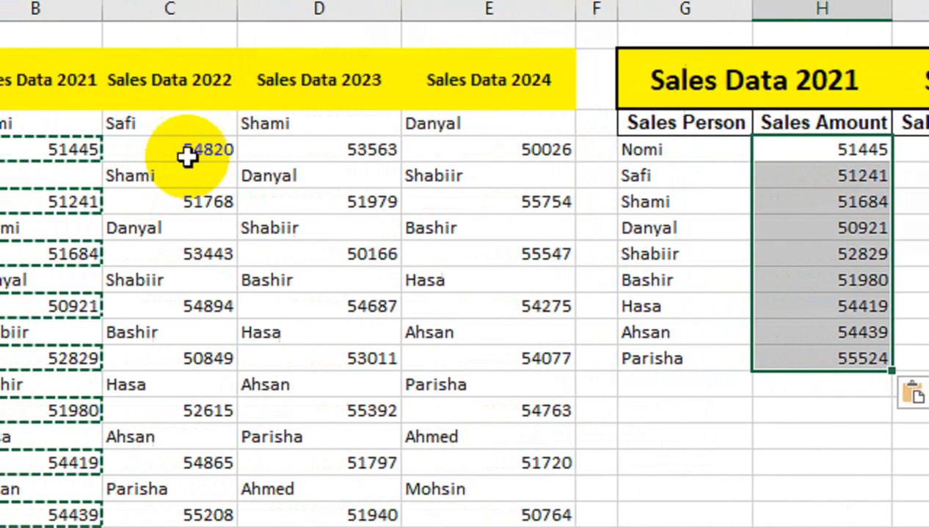
# Select only the text constants in C3:C20 using Go To Special and copy them into the 2022 Sales Person column starting at I4
pyautogui.moveTo(66, 150); pyautogui.dragTo(256, 393)
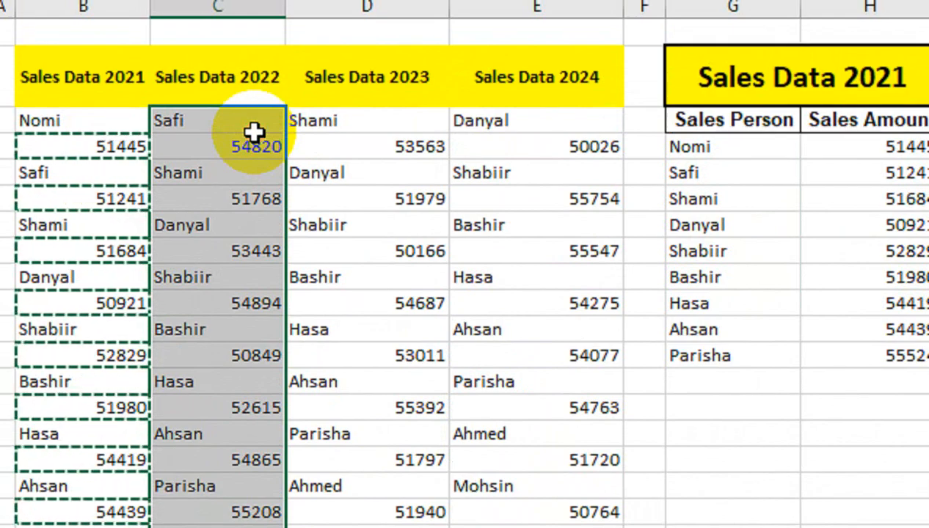
pyautogui.hotkey('ctrl', 'g')
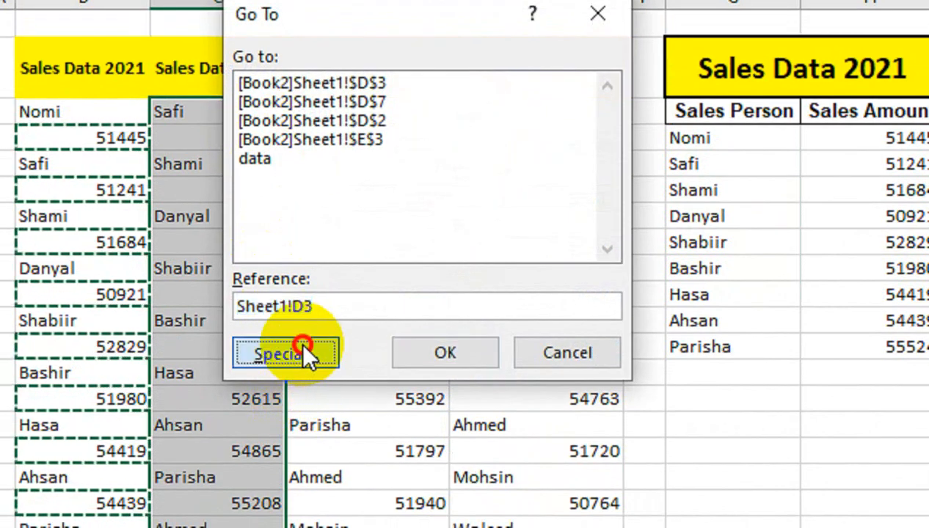
pyautogui.click(303, 346)
pyautogui.click(271, 131)
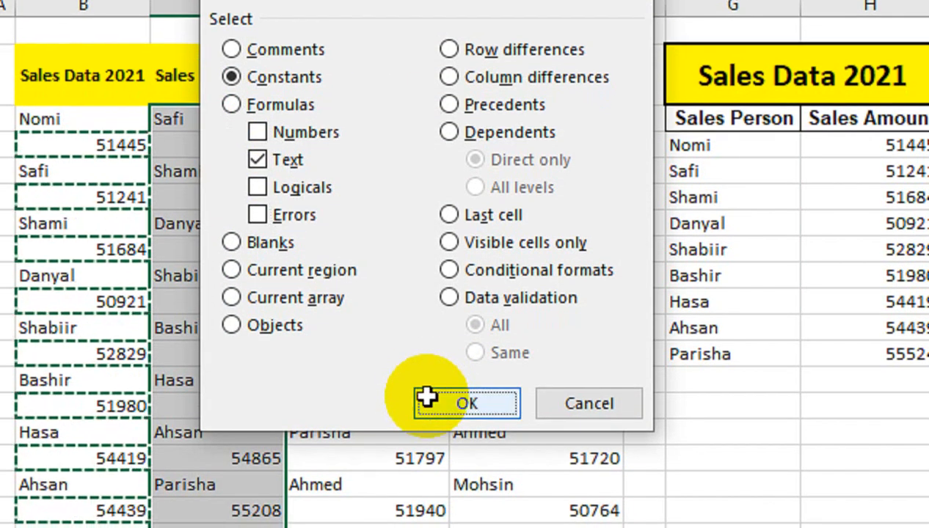
pyautogui.click(429, 457)
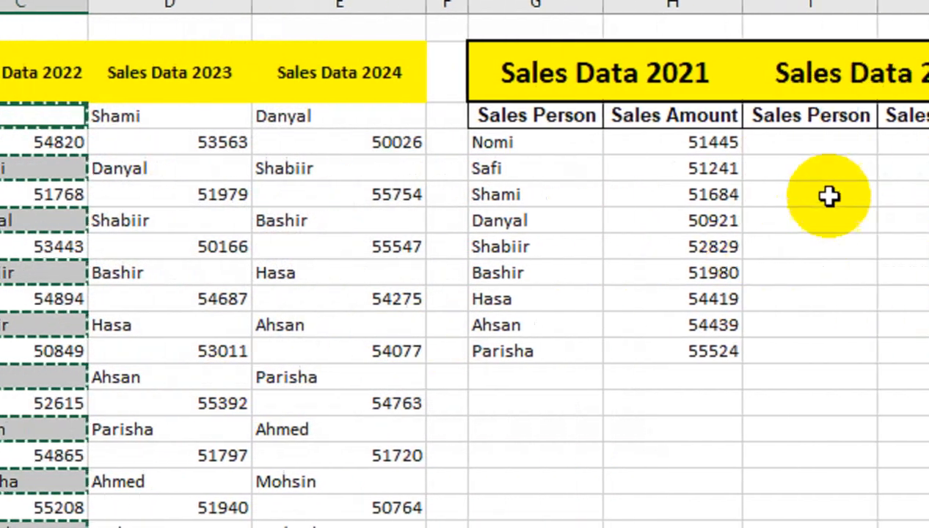
pyautogui.click(697, 157)
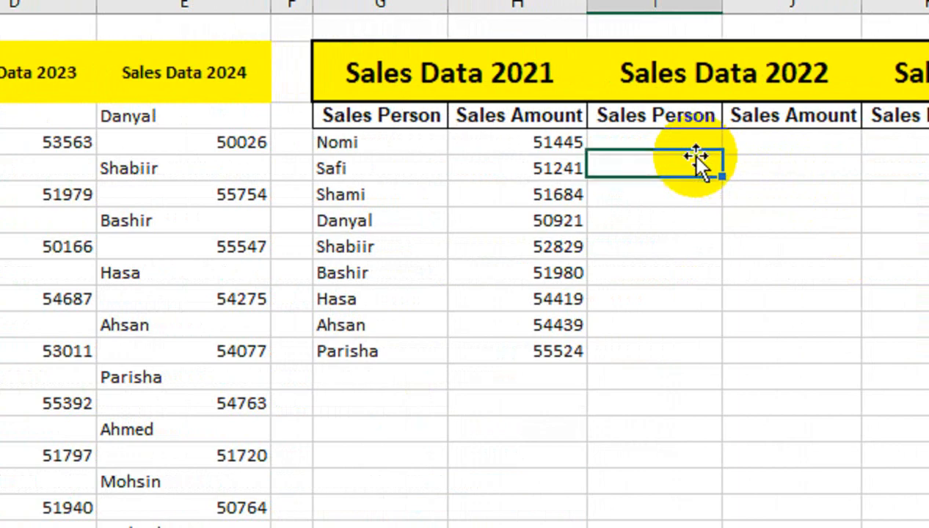
pyautogui.press('Up')
pyautogui.write('Safi Shami Danyal Shabiir Bashir Hasa Ahsan Parisha Ahmed')
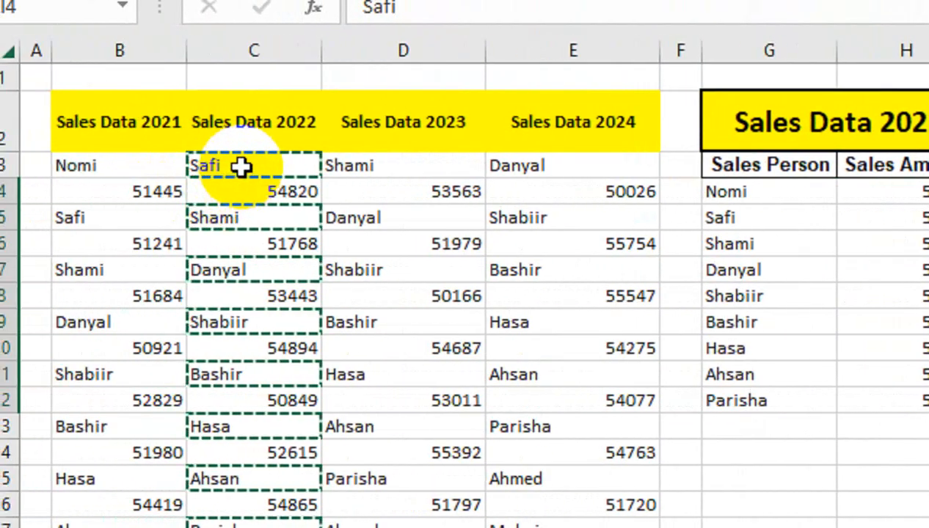
# Select only the number constants in C3:C20 using Go To Special and copy them into the 2022 Sales Amount column starting at J4
pyautogui.moveTo(243, 166); pyautogui.dragTo(294, 396)
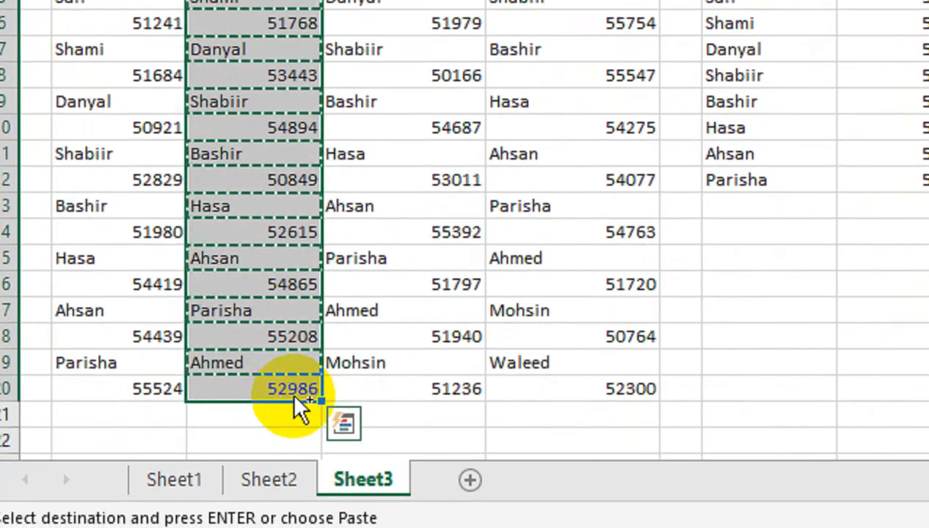
pyautogui.hotkey('ctrl', 'g')
pyautogui.click(315, 184)
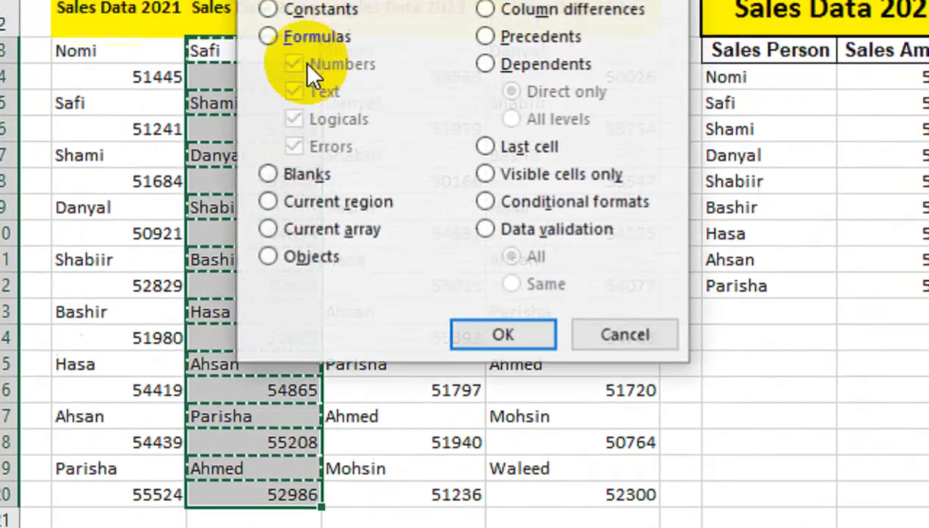
pyautogui.click(269, 10)
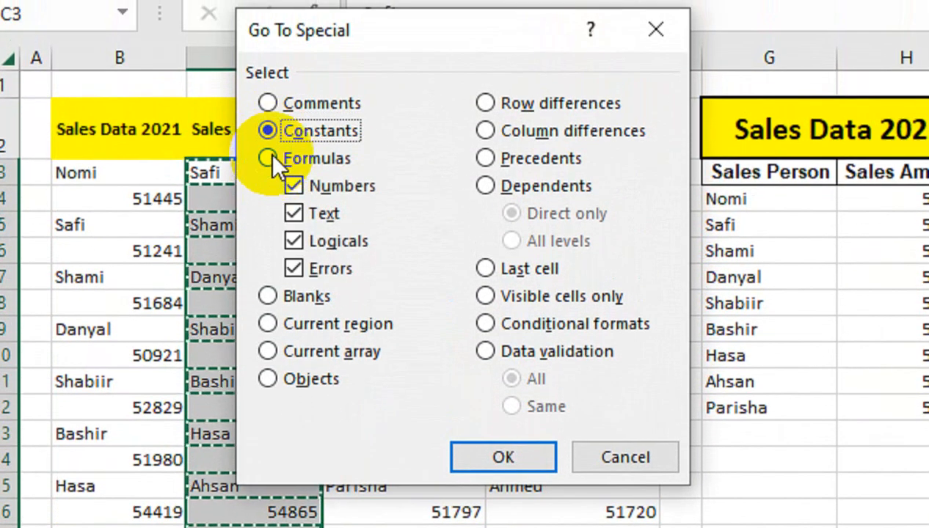
pyautogui.click(293, 269)
pyautogui.click(481, 457)
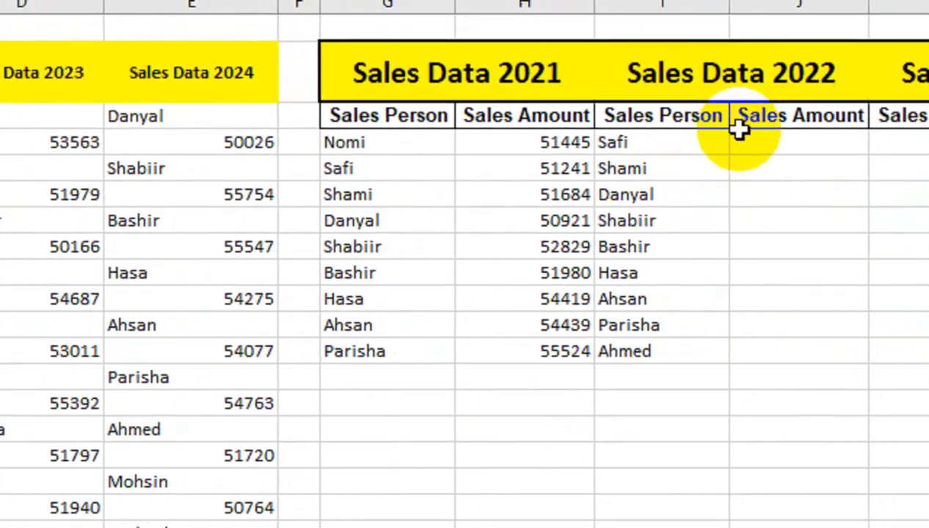
pyautogui.click(697, 145)
pyautogui.hotkey('ctrl', 'v')
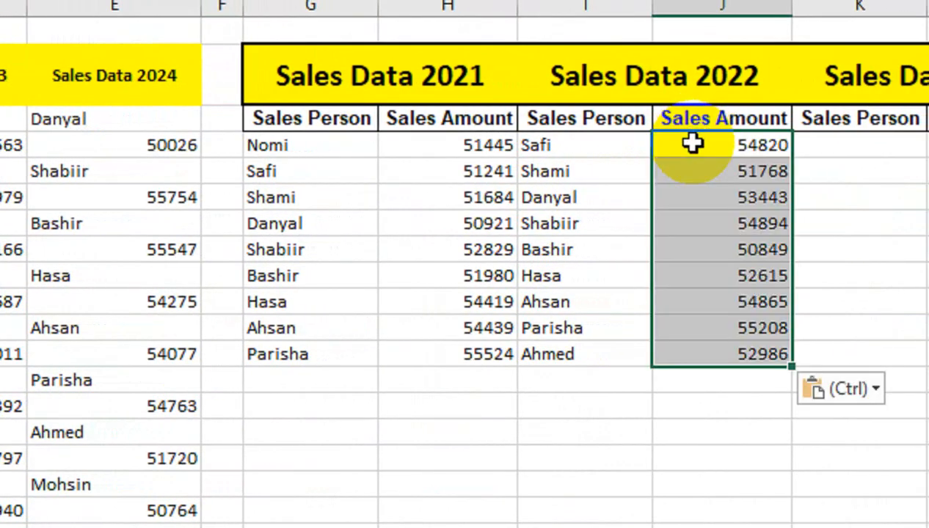
# Select only the text constants in D3:D20 using Go To Special and copy them into the 2023 Sales Person column starting at K4
pyautogui.moveTo(128, 139); pyautogui.dragTo(299, 404)
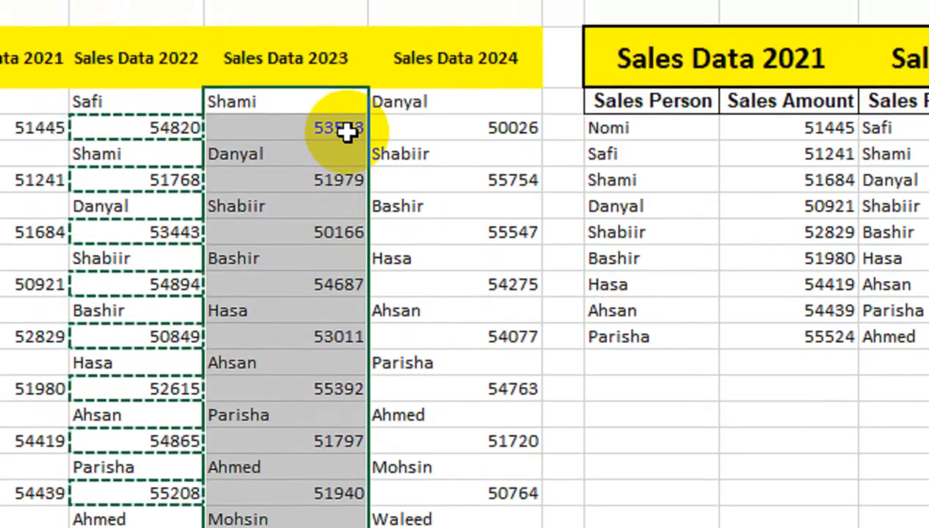
pyautogui.hotkey('ctrl', 'g')
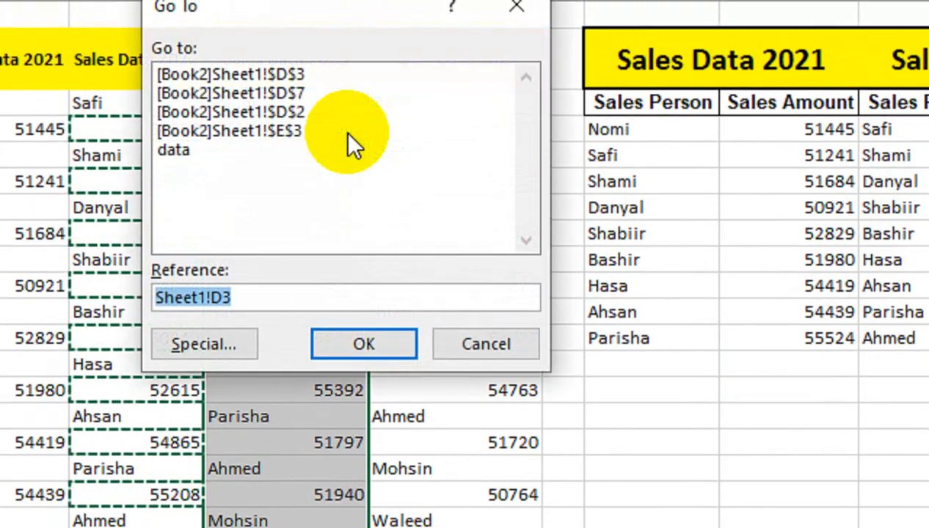
pyautogui.click(235, 344)
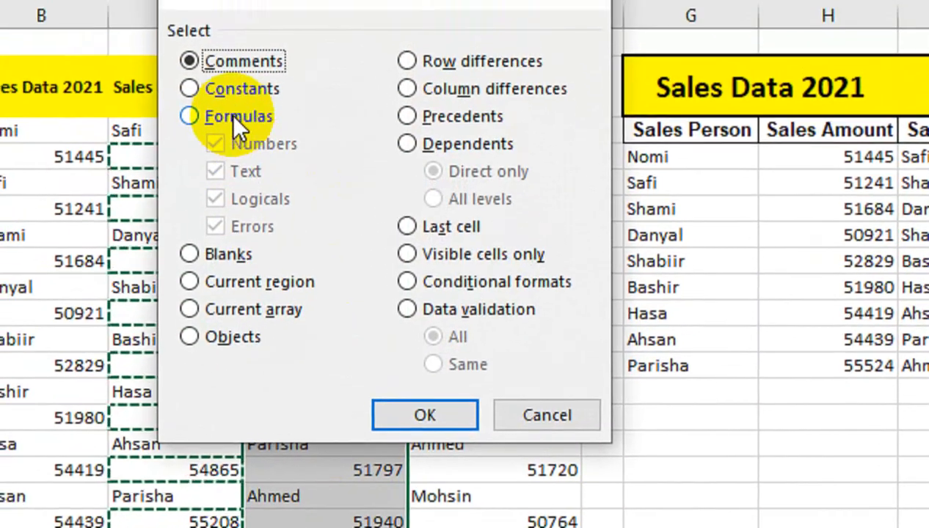
pyautogui.click(236, 138)
pyautogui.click(231, 192)
pyautogui.click(229, 250)
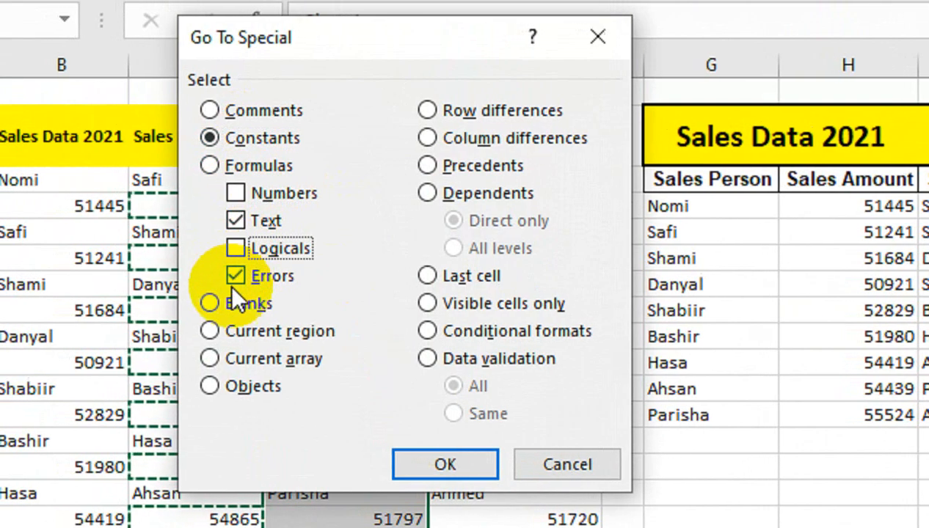
pyautogui.click(224, 272)
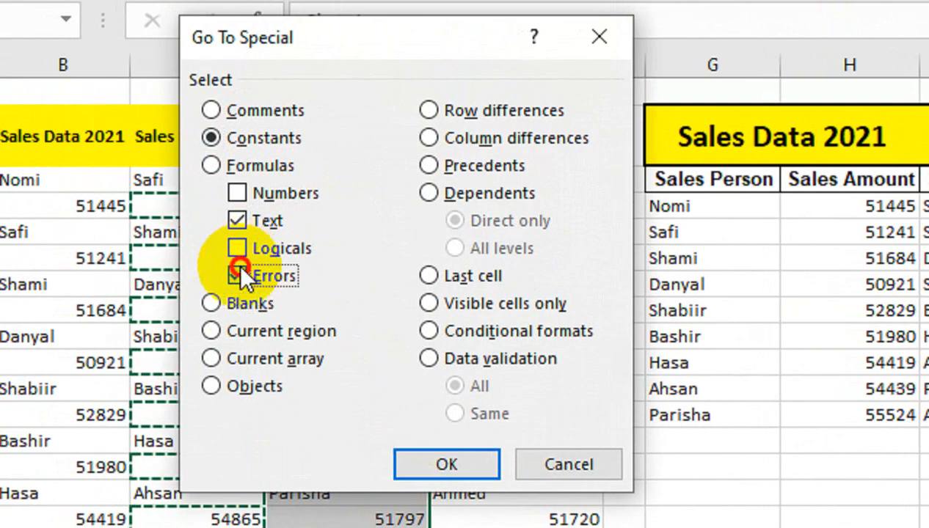
pyautogui.click(440, 462)
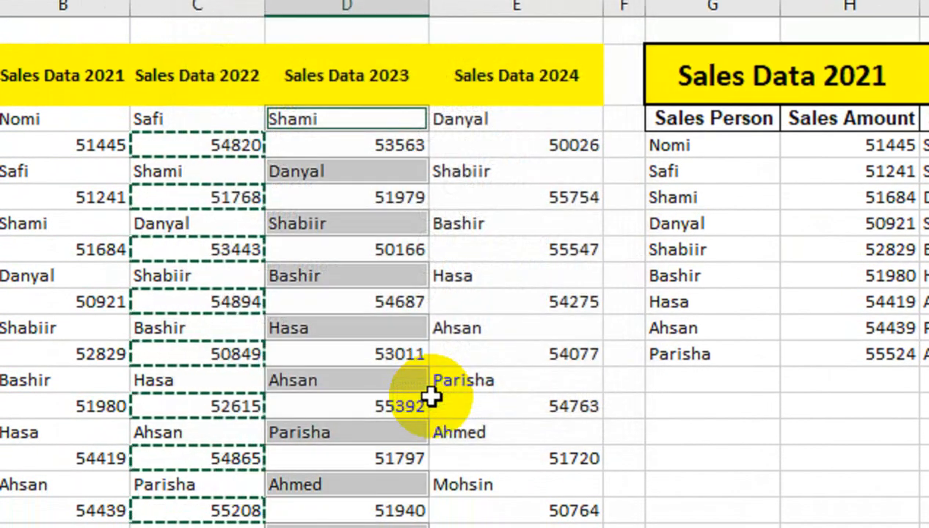
pyautogui.hotkey('ctrl', 'c')
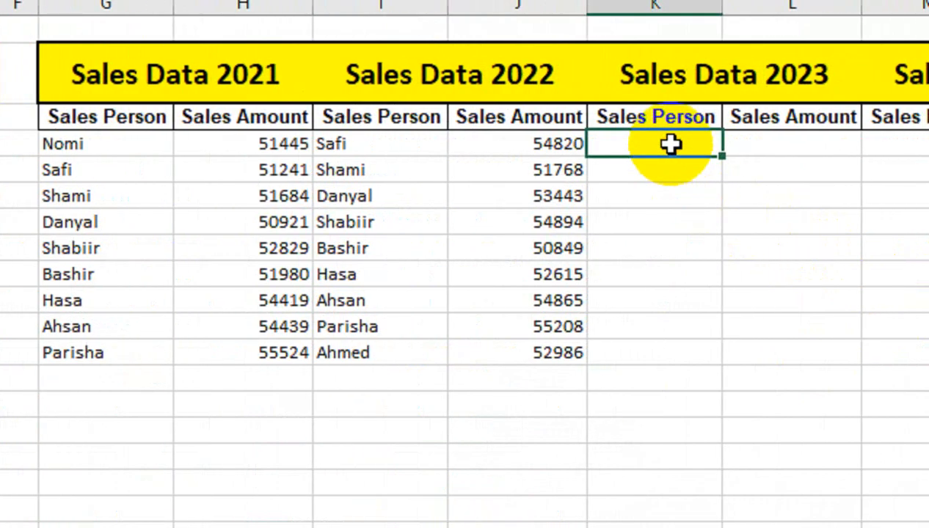
pyautogui.hotkey('ctrl', 'v')
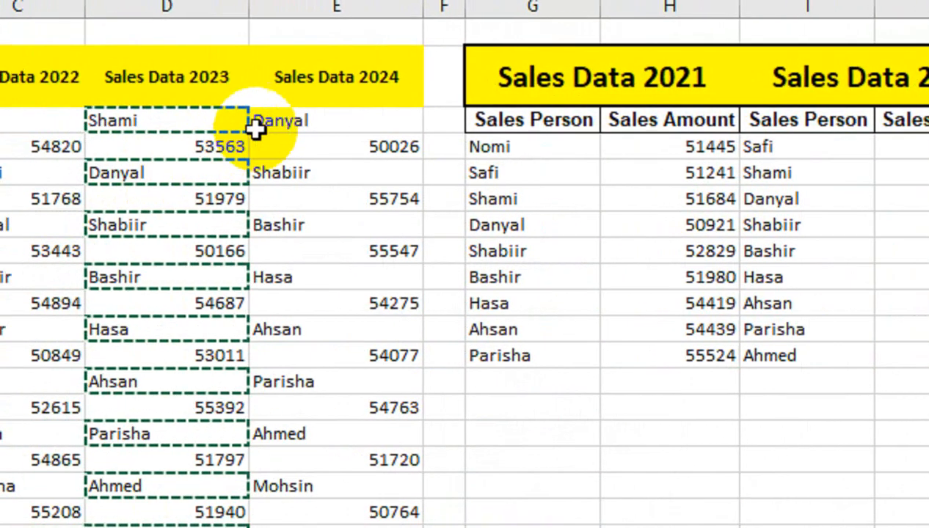
# Select only the number constants in D3:D20 using Go To Special and copy them into the 2023 Sales Amount column starting at L4
pyautogui.moveTo(218, 124); pyautogui.dragTo(270, 396)
pyautogui.hotkey('ctrl', 'g')
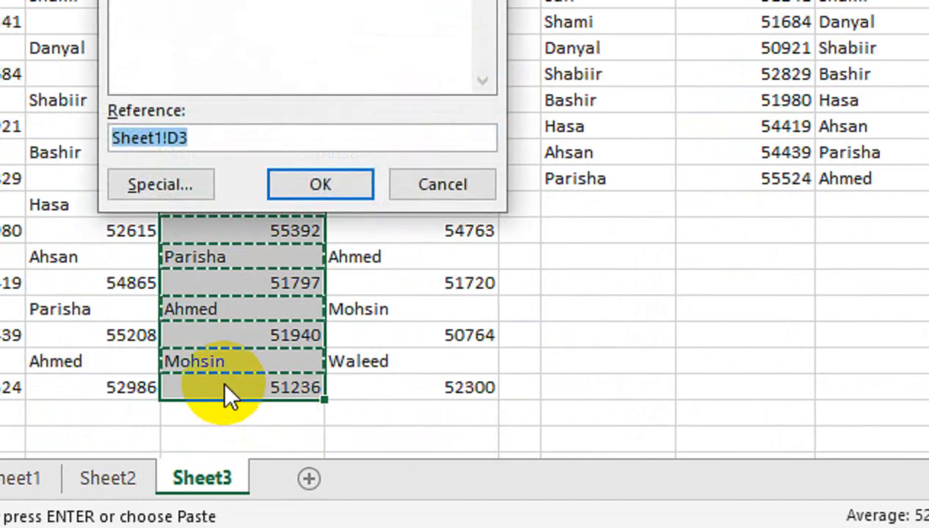
pyautogui.click(230, 184)
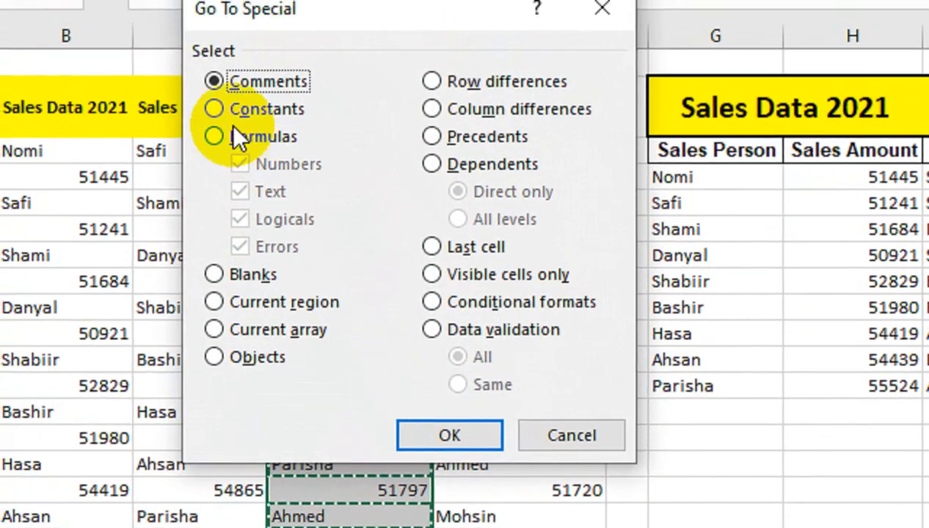
pyautogui.click(242, 137)
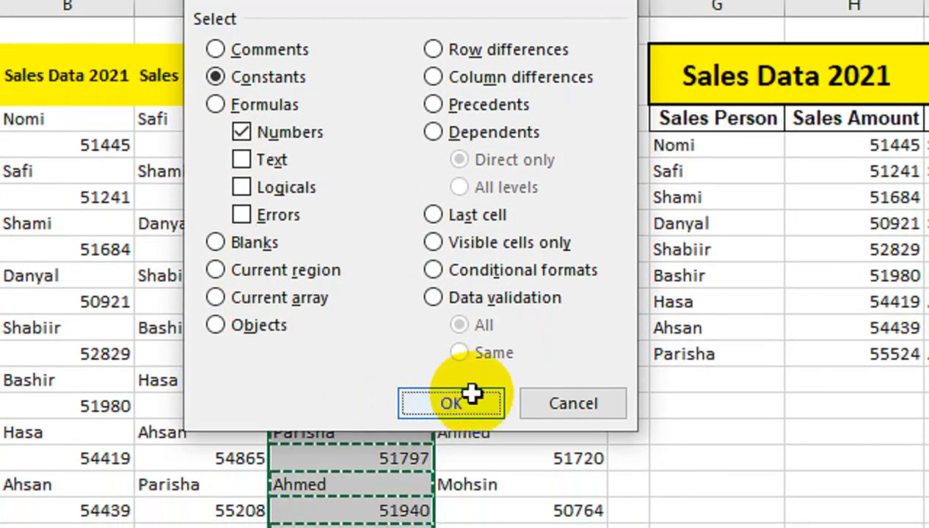
pyautogui.click(446, 460)
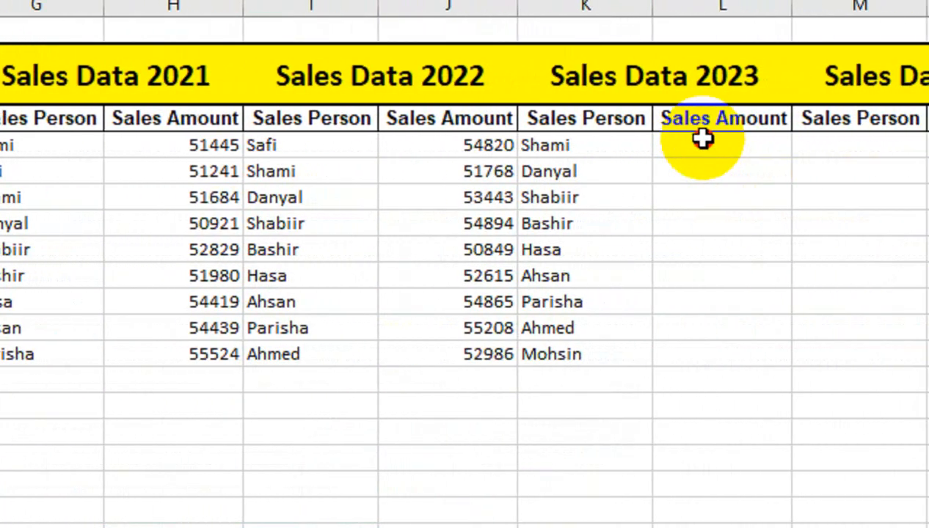
pyautogui.click(696, 140)
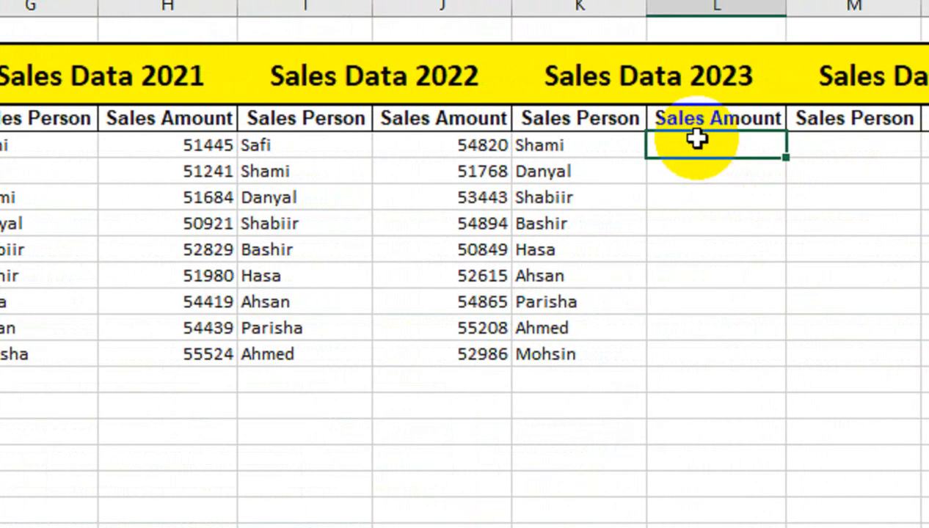
pyautogui.hotkey('ctrl', 'v')
pyautogui.click(814, 146)
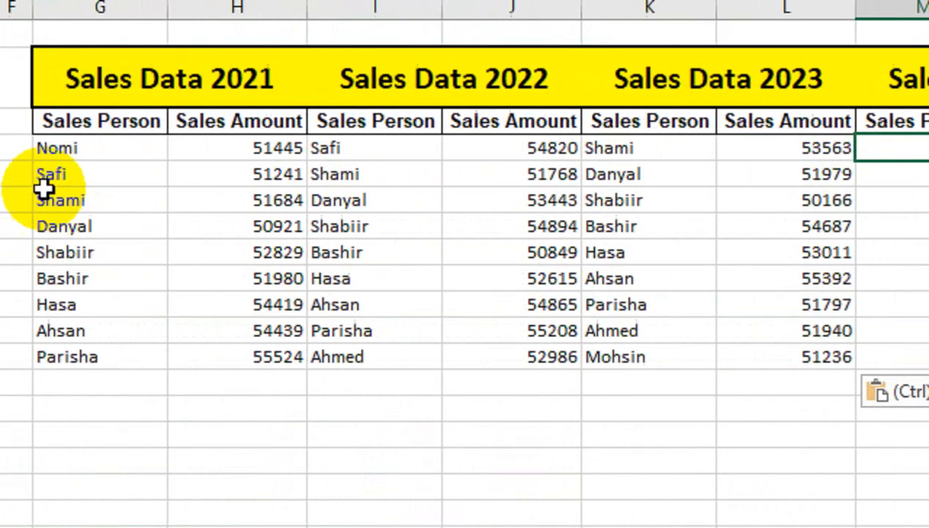
# Use Go To Special to select only the text constants in the 2024 data E3:E20, excluding numbers, logicals and errors
pyautogui.moveTo(381, 136); pyautogui.dragTo(433, 402)
pyautogui.hotkey('ctrl', 'g')
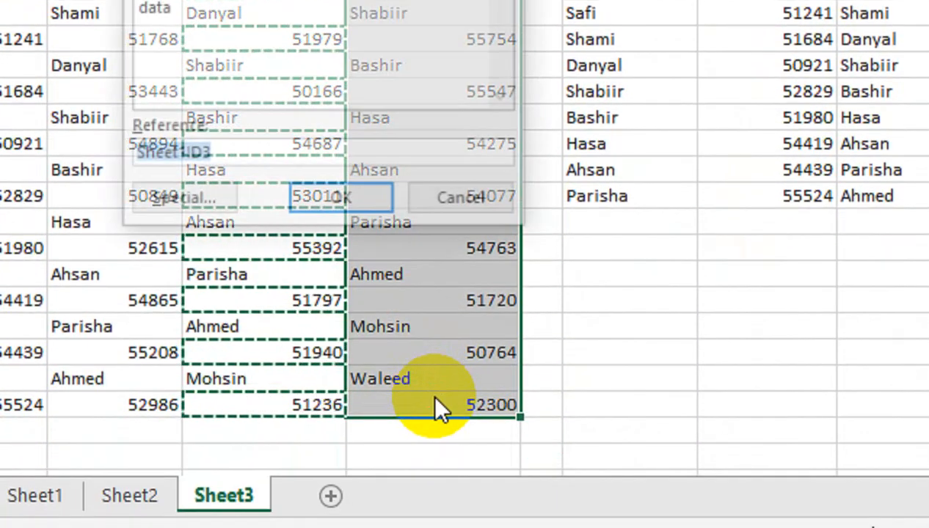
pyautogui.click(220, 202)
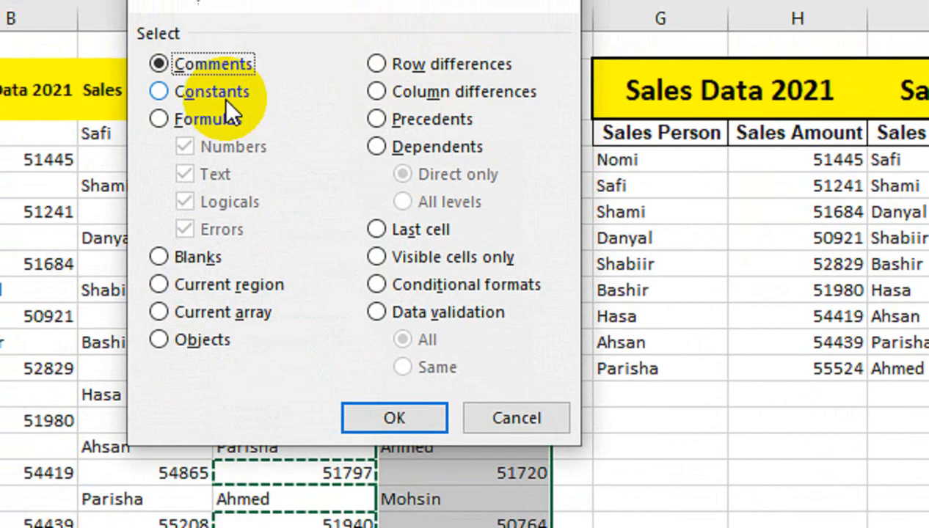
pyautogui.click(223, 98)
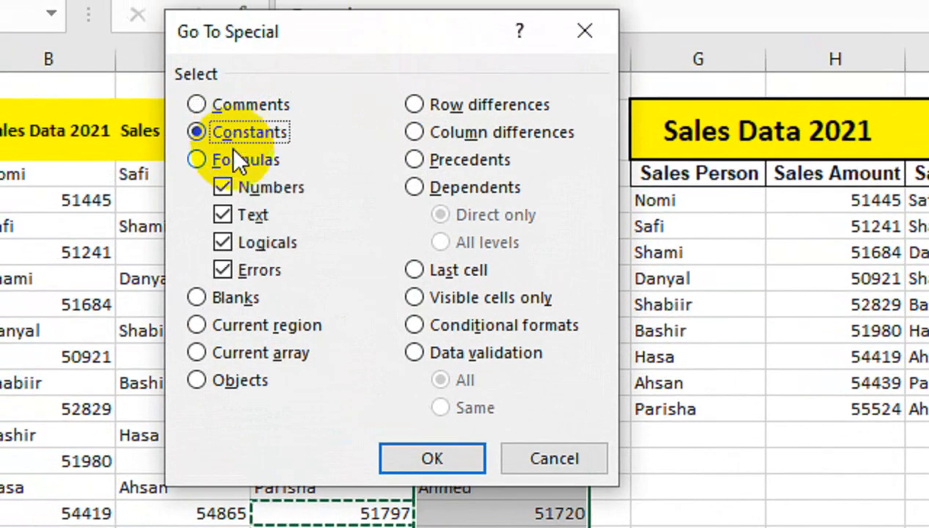
pyautogui.click(184, 173)
pyautogui.click(184, 146)
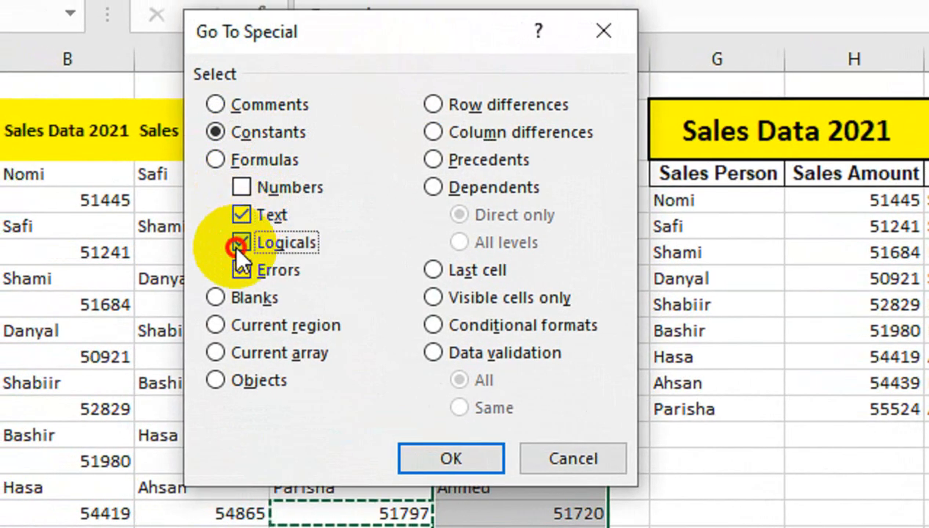
pyautogui.click(451, 456)
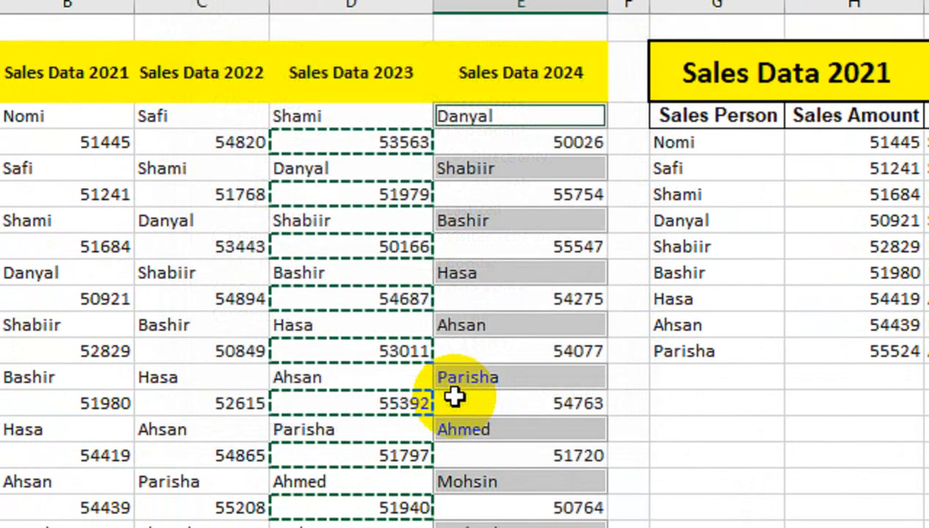
# Copy the selected 2024 text cells into the 2024 Sales Person column starting at M4
pyautogui.hotkey('ctrl', 'c')
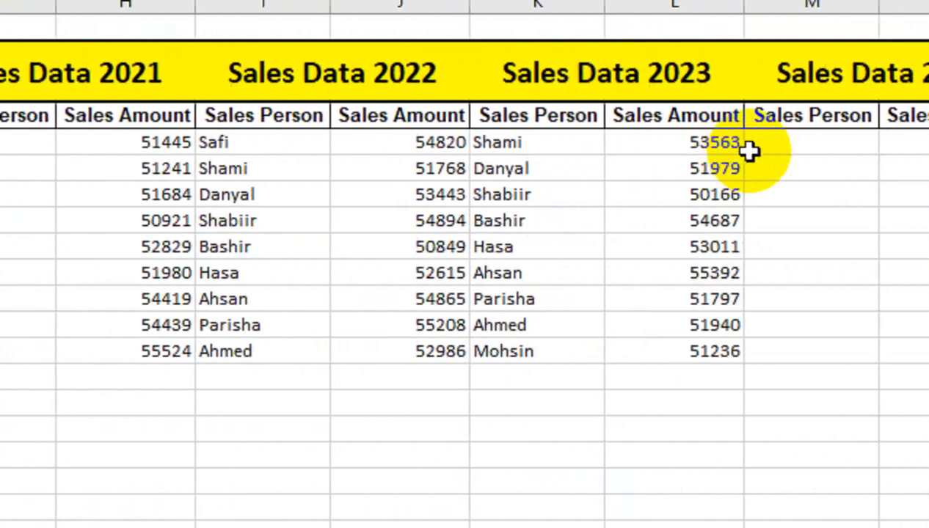
pyautogui.click(751, 149)
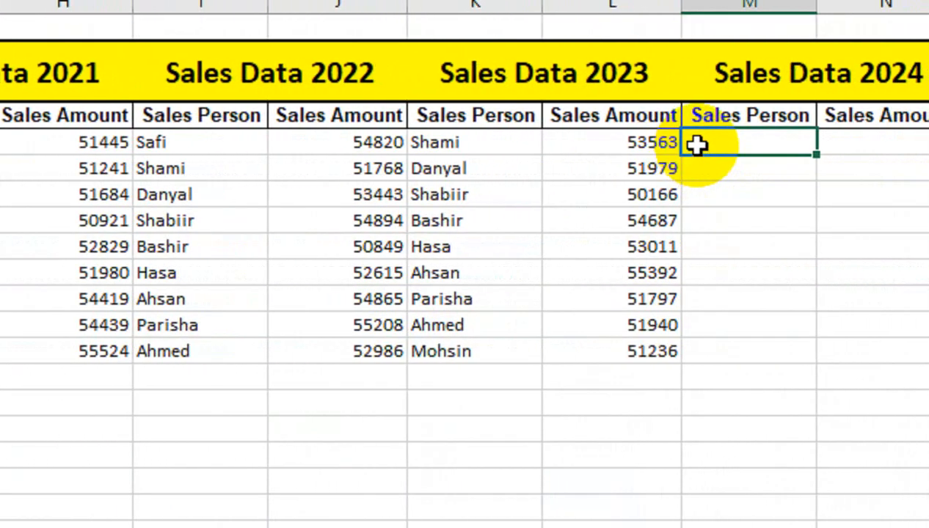
pyautogui.hotkey('ctrl', 'v')
pyautogui.click(862, 142)
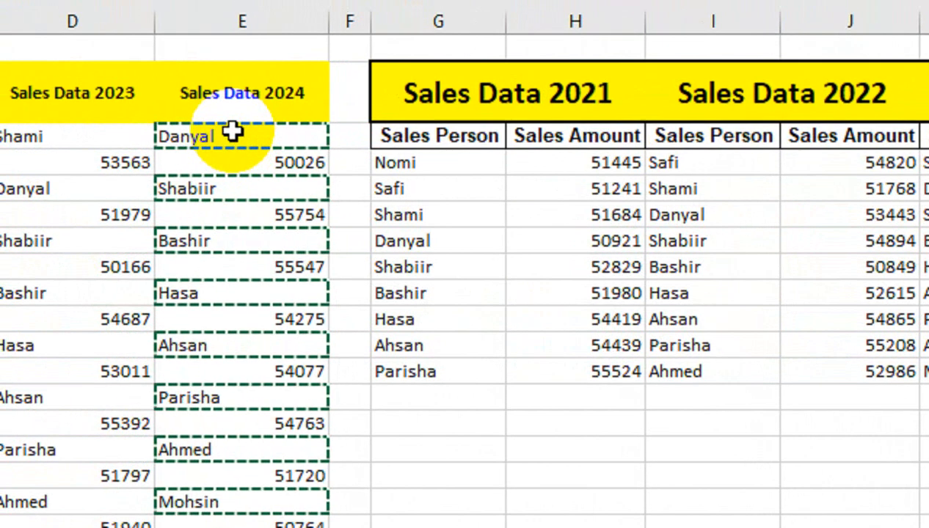
# Select only the number constants in E3:E20 using Go To Special and copy them into the 2024 Sales Amount column starting at N4
pyautogui.moveTo(231, 117); pyautogui.dragTo(241, 473)
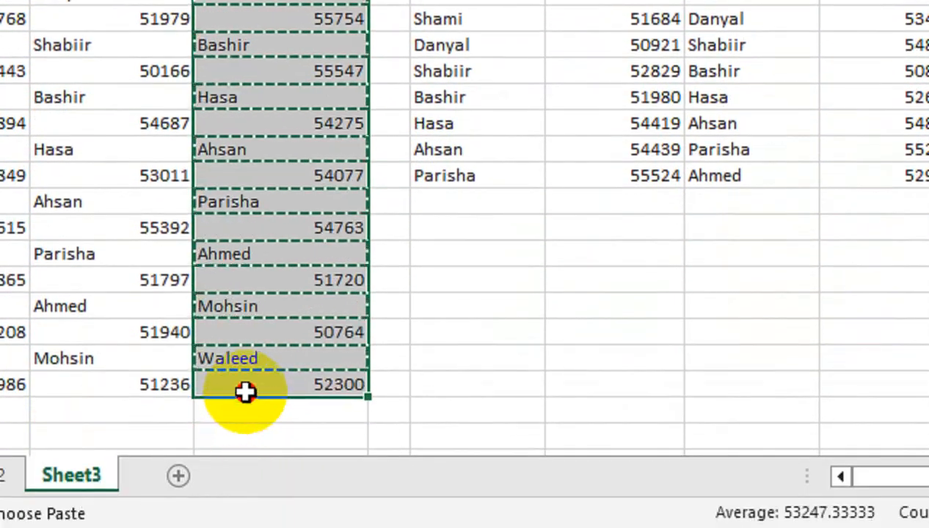
pyautogui.hotkey('ctrl', 'g')
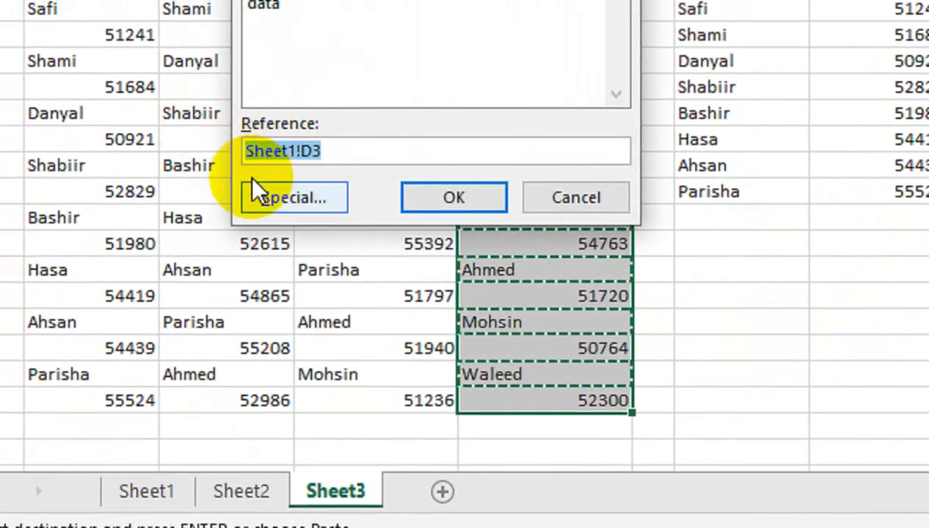
pyautogui.click(272, 196)
pyautogui.click(291, 131)
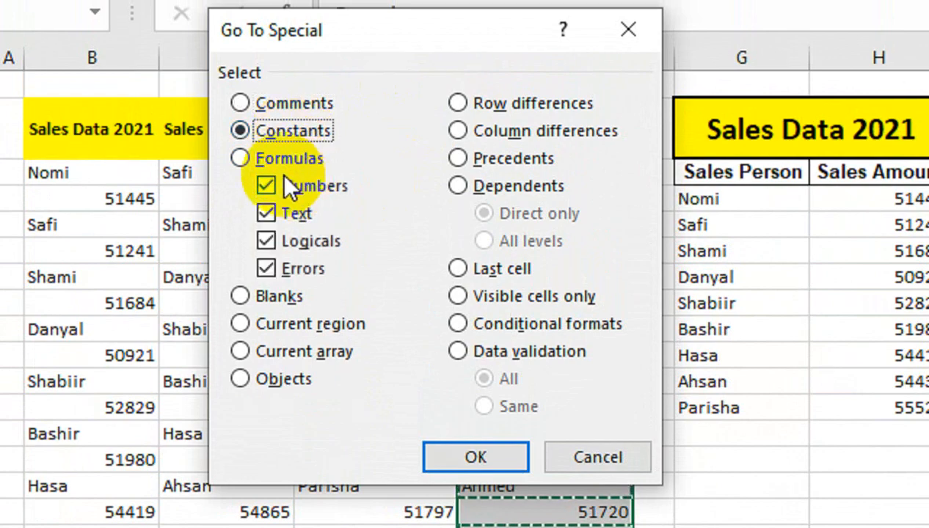
pyautogui.click(266, 212)
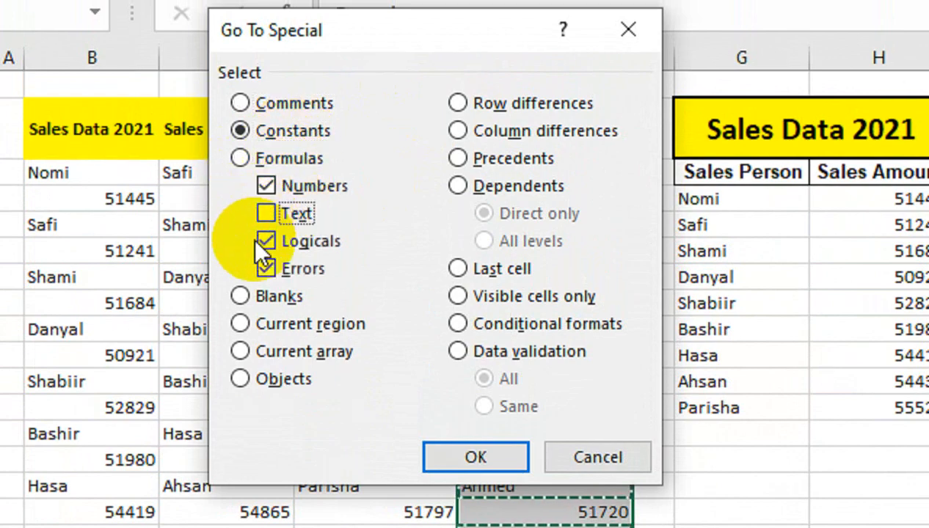
pyautogui.click(464, 457)
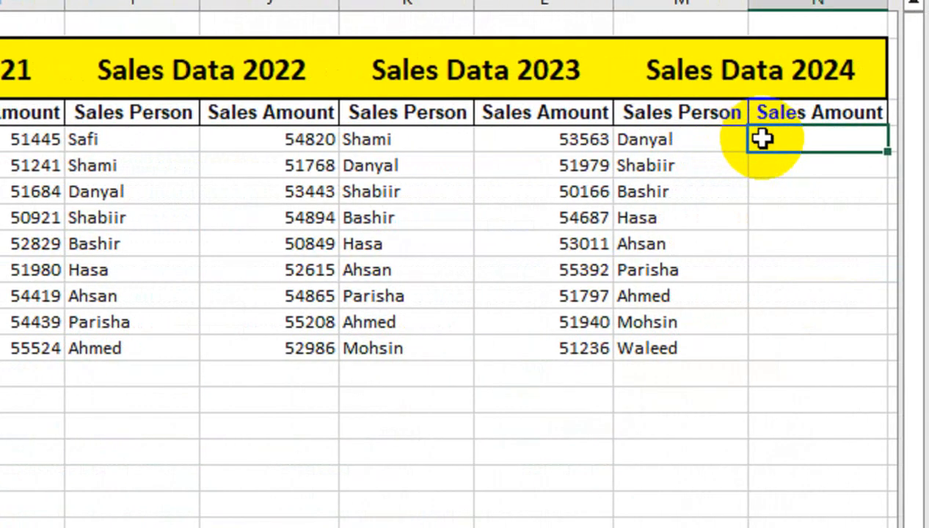
pyautogui.hotkey('ctrl', 'v')
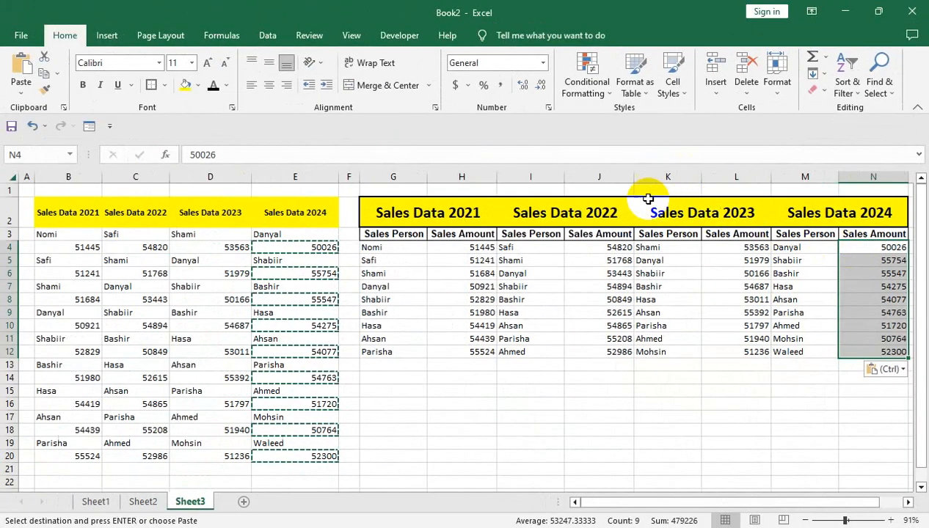
# Center the names and amounts in G4:N12 horizontally
pyautogui.moveTo(465, 173); pyautogui.dragTo(855, 185)
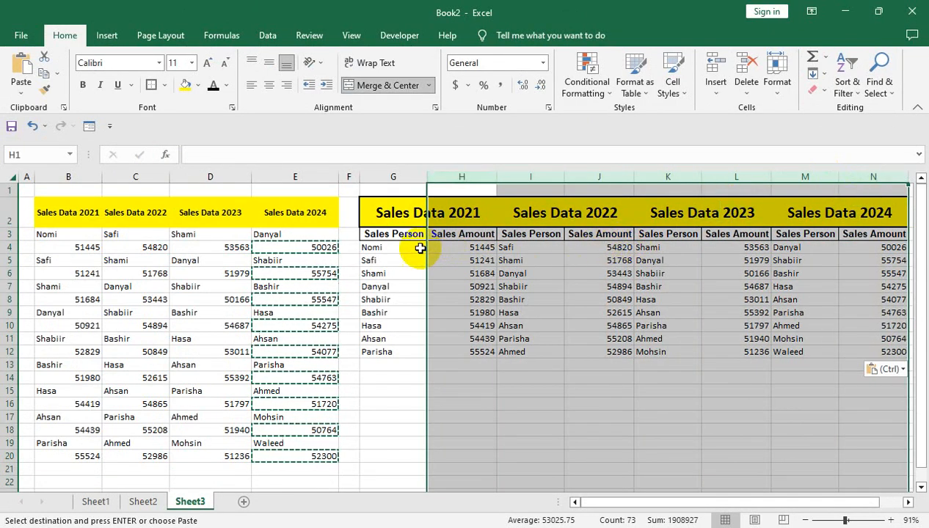
pyautogui.moveTo(420, 248); pyautogui.dragTo(866, 348)
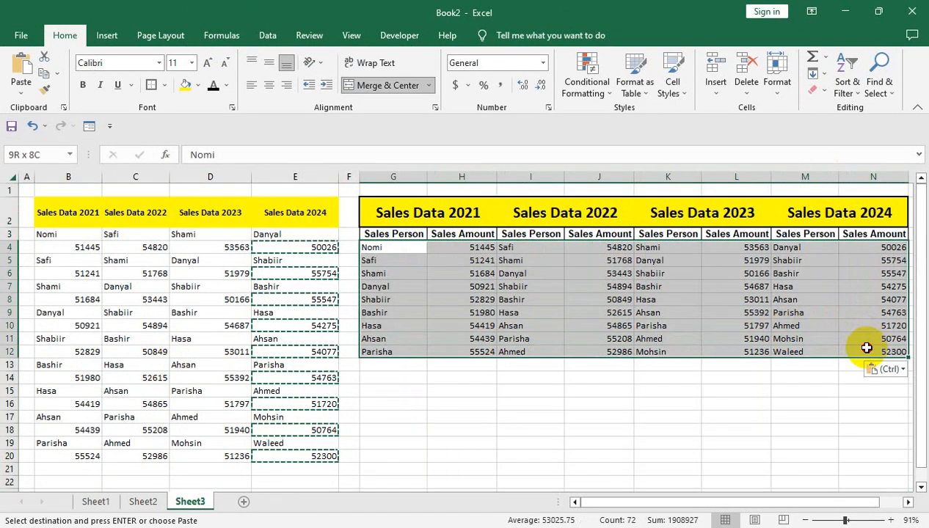
pyautogui.click(270, 85)
pyautogui.click(368, 329)
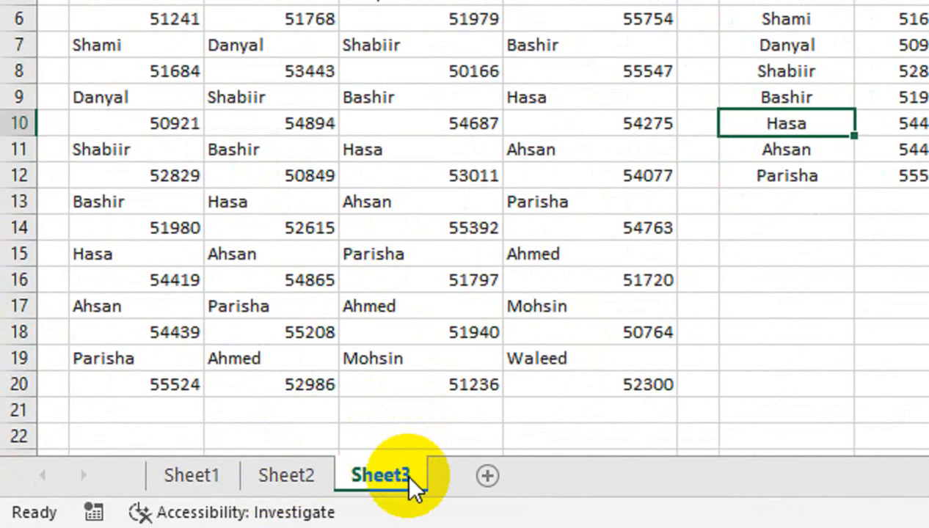
# Create a copy of Sheet3 in the same workbook, placed before Sheet1
pyautogui.rightClick(410, 477)
pyautogui.click(576, 234)
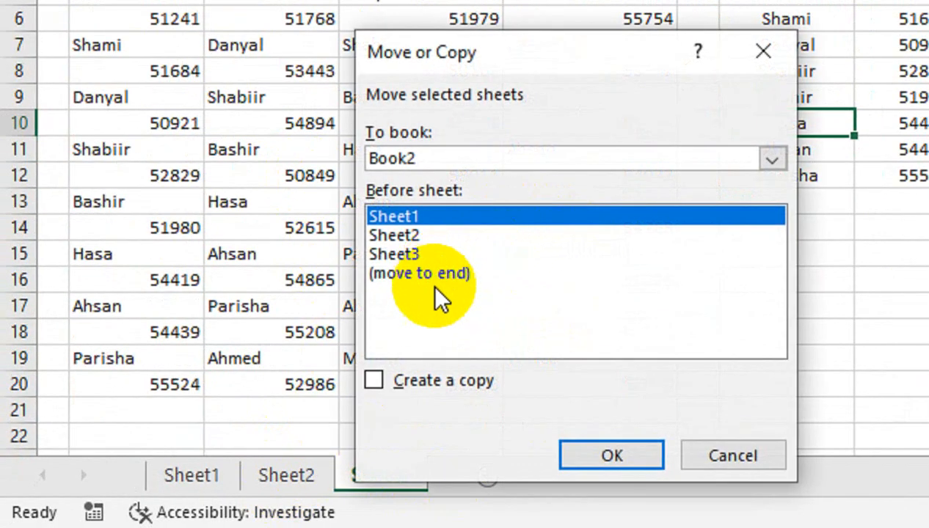
pyautogui.click(441, 380)
pyautogui.click(576, 455)
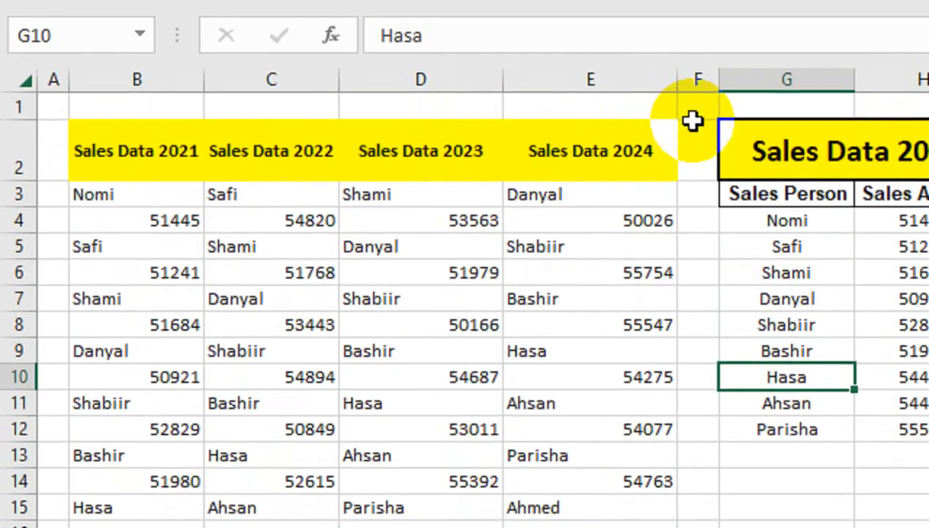
pyautogui.moveTo(694, 130); pyautogui.dragTo(767, 133)
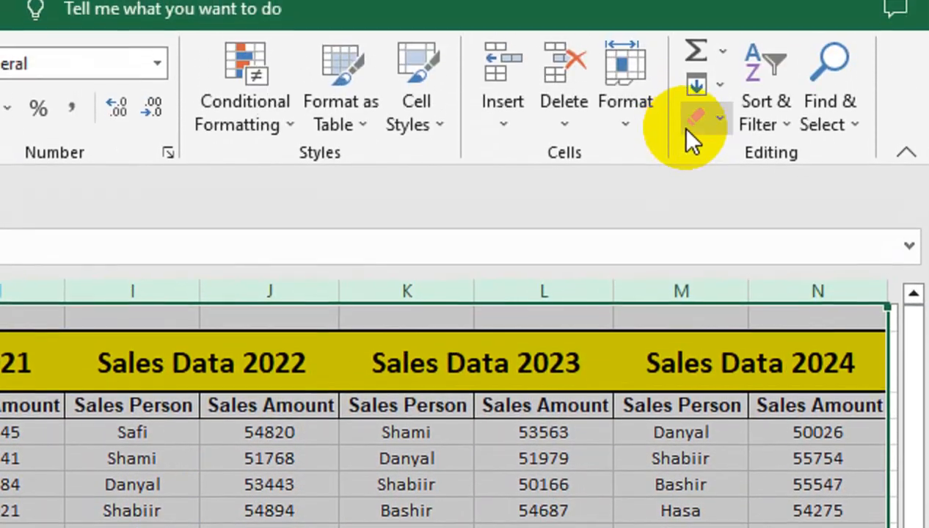
pyautogui.click(697, 126)
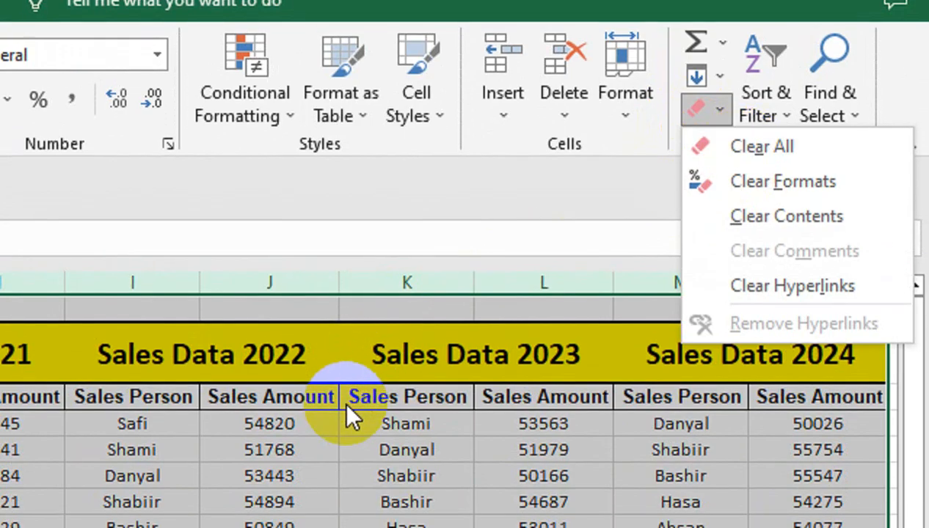
pyautogui.click(345, 409)
# Clear all contents and formats below the year headings in columns G to N, including the Sales Person and Sales Amount headers
pyautogui.moveTo(83, 355); pyautogui.dragTo(805, 394)
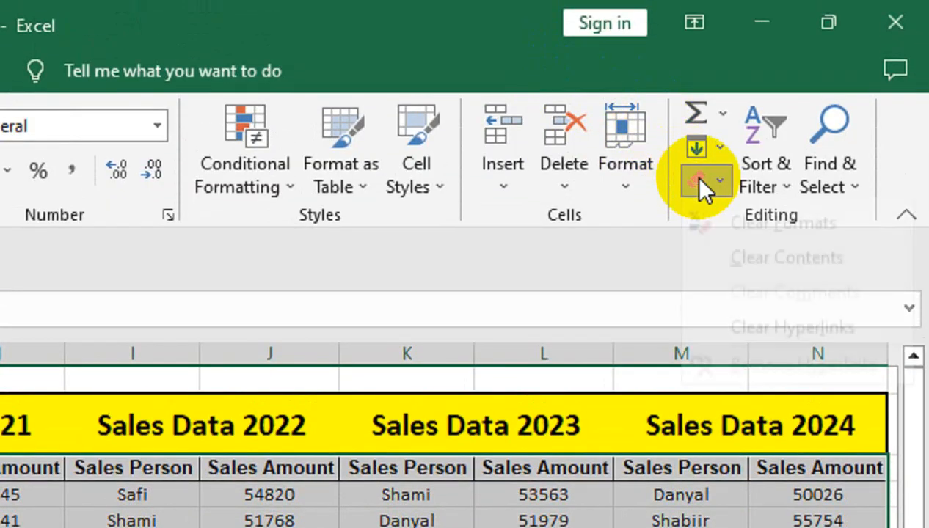
pyautogui.click(705, 217)
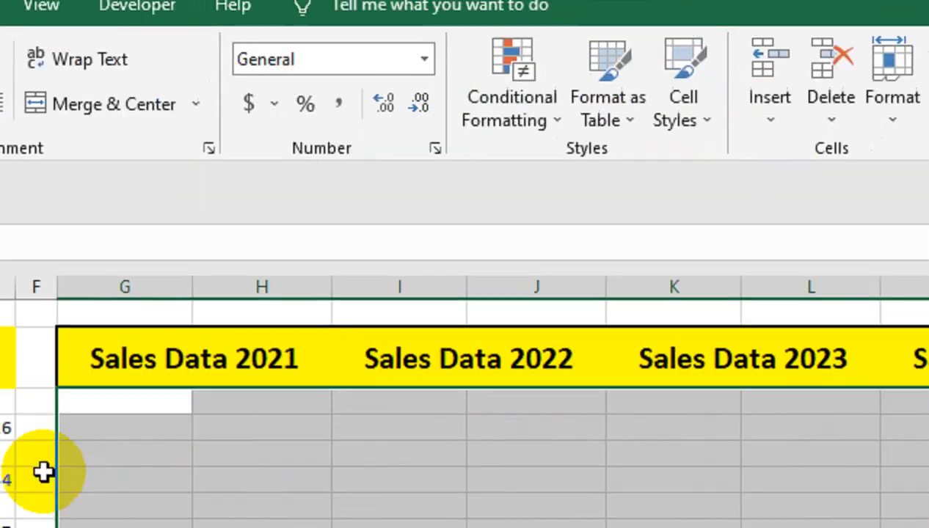
# Select only the text constants in B3:E20 using Go To Special and copy them as one block starting at G3
pyautogui.moveTo(150, 327); pyautogui.dragTo(590, 399)
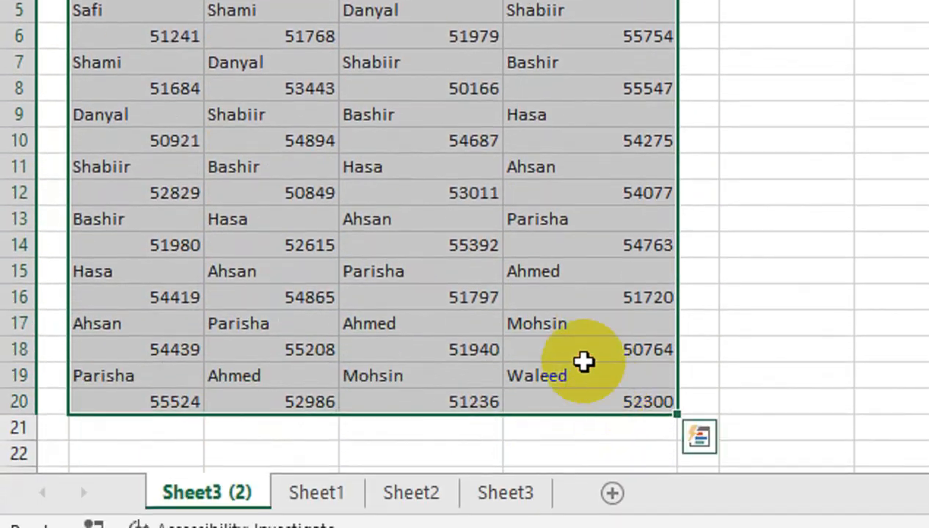
pyautogui.hotkey('ctrl', 'g')
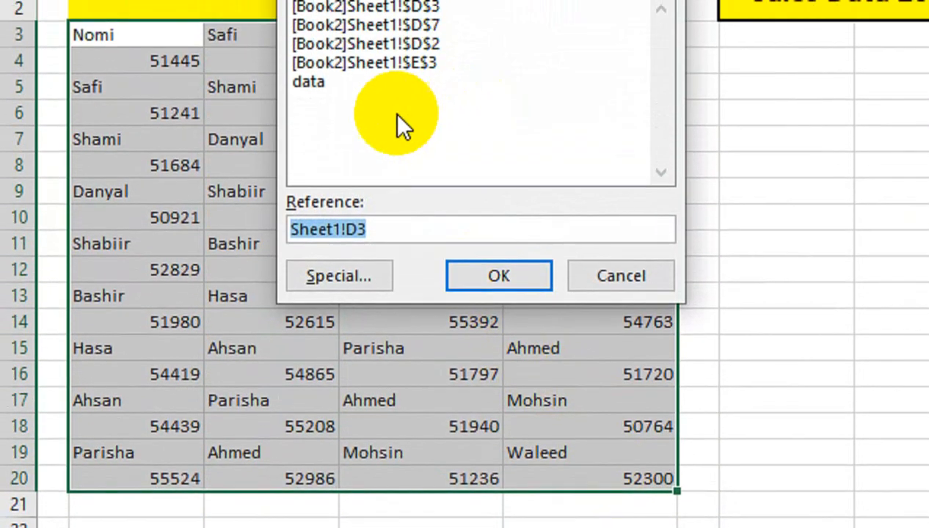
pyautogui.click(338, 199)
pyautogui.click(304, 31)
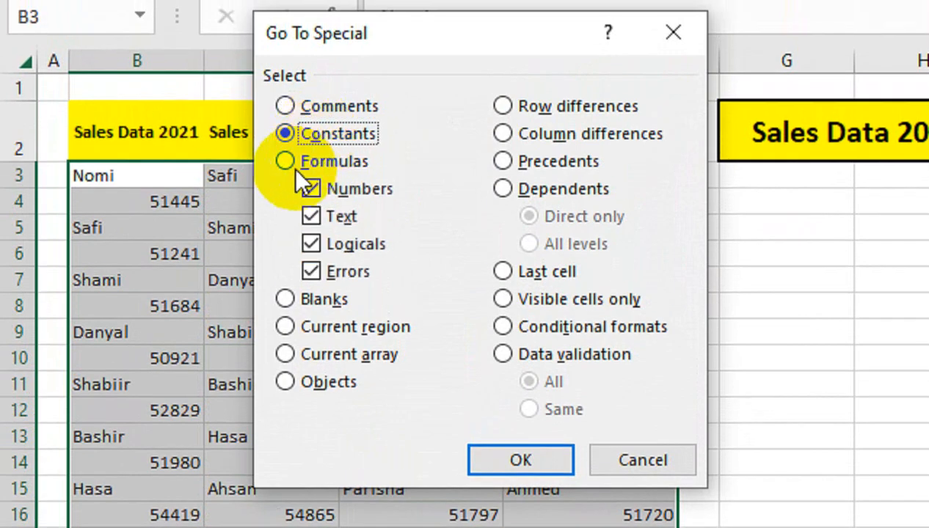
pyautogui.click(309, 243)
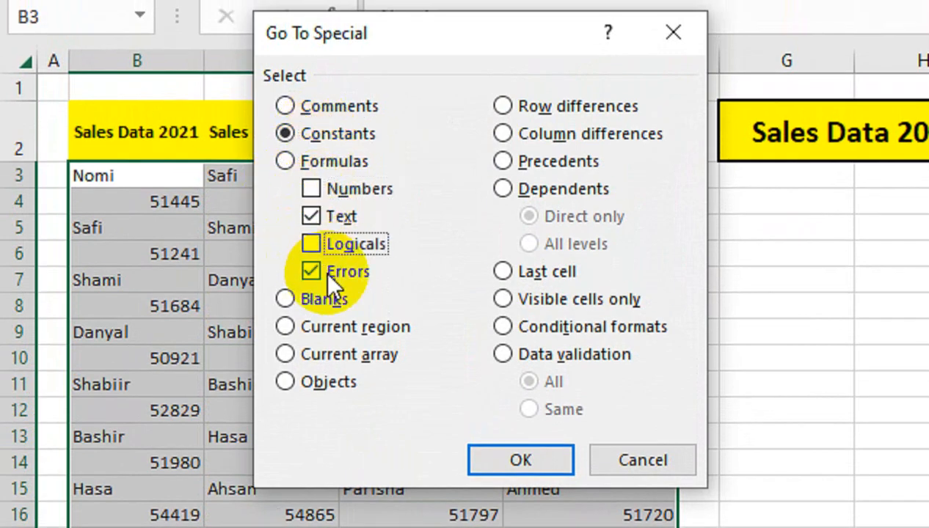
pyautogui.click(311, 272)
pyautogui.click(555, 462)
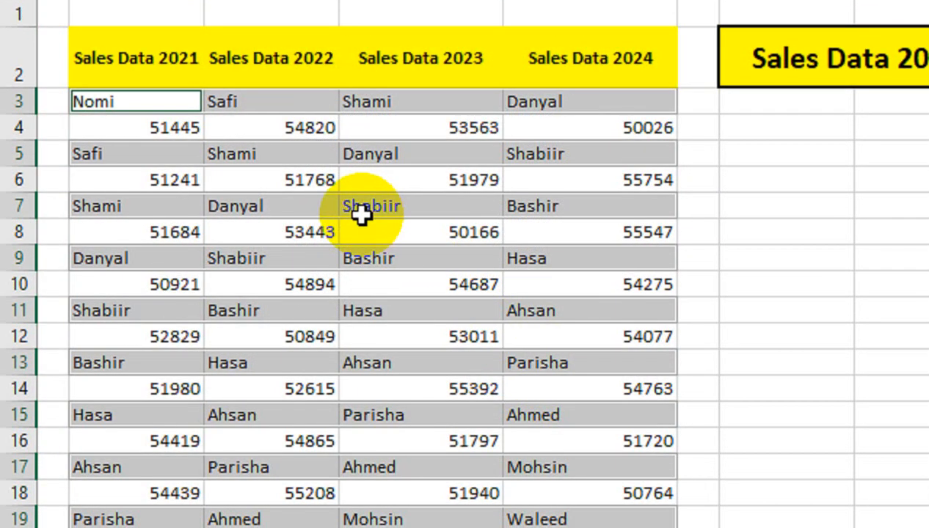
pyautogui.hotkey('ctrl', 'c')
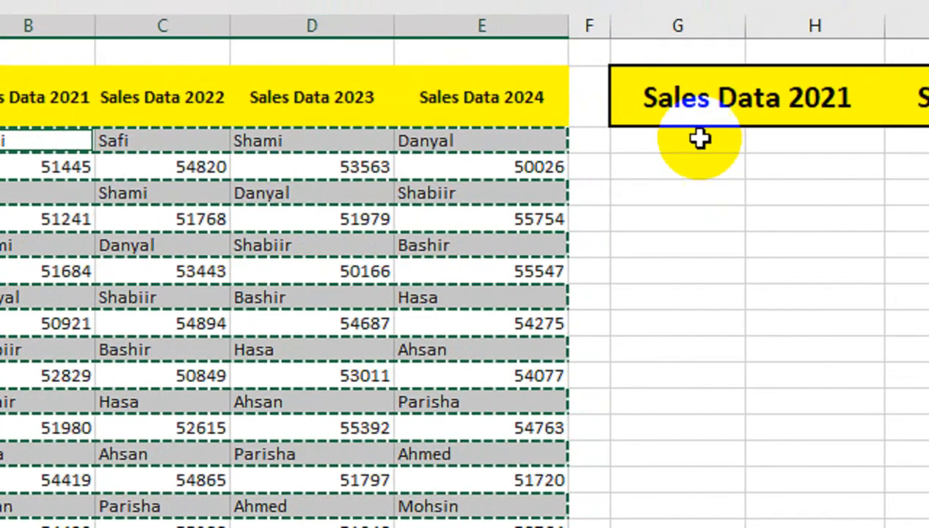
pyautogui.click(805, 101)
pyautogui.hotkey('ctrl', 'v')
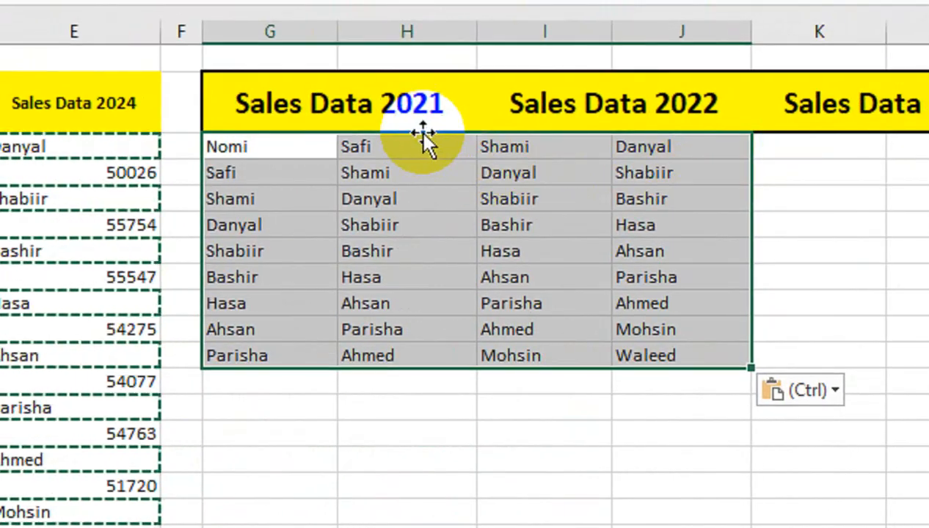
# Move the pasted 2022, 2023 and 2024 name columns to I, K and M, leaving an empty column after each year's names
pyautogui.moveTo(424, 135); pyautogui.dragTo(638, 324)
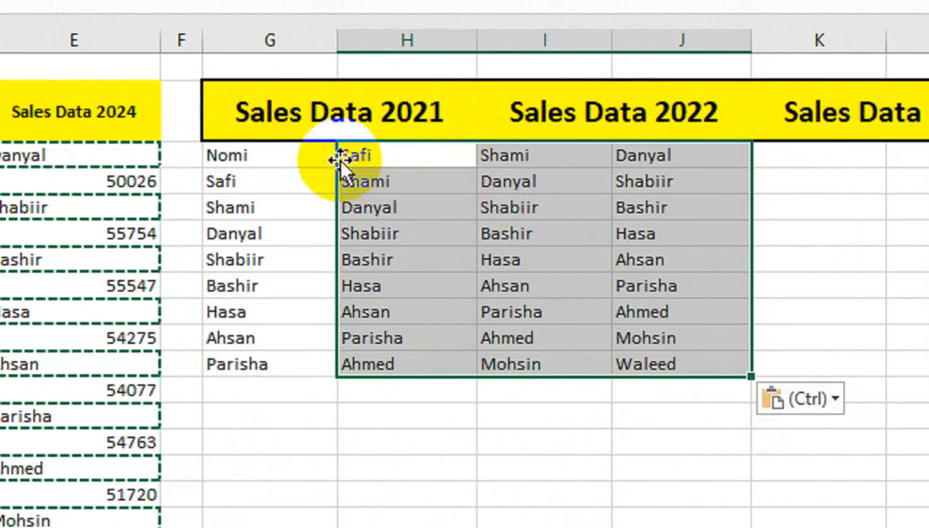
pyautogui.moveTo(337, 159); pyautogui.dragTo(541, 152)
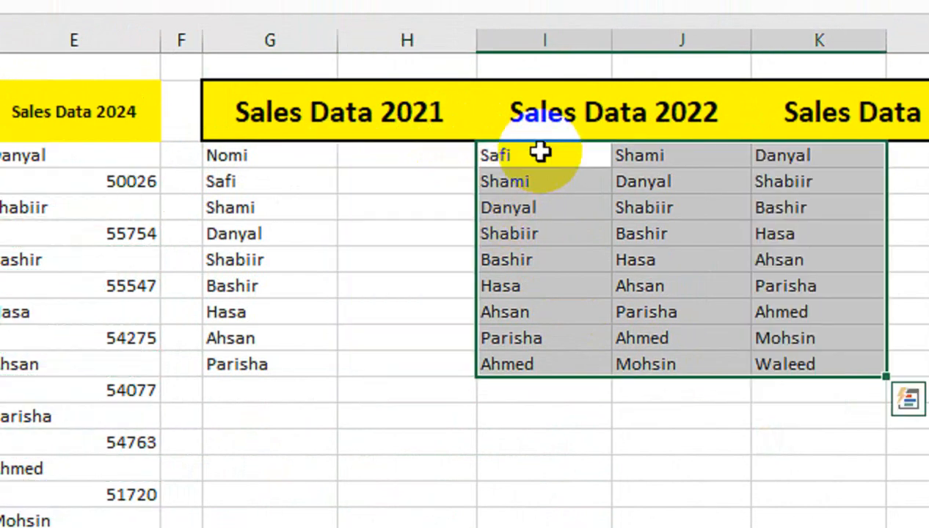
pyautogui.moveTo(668, 155); pyautogui.dragTo(817, 367)
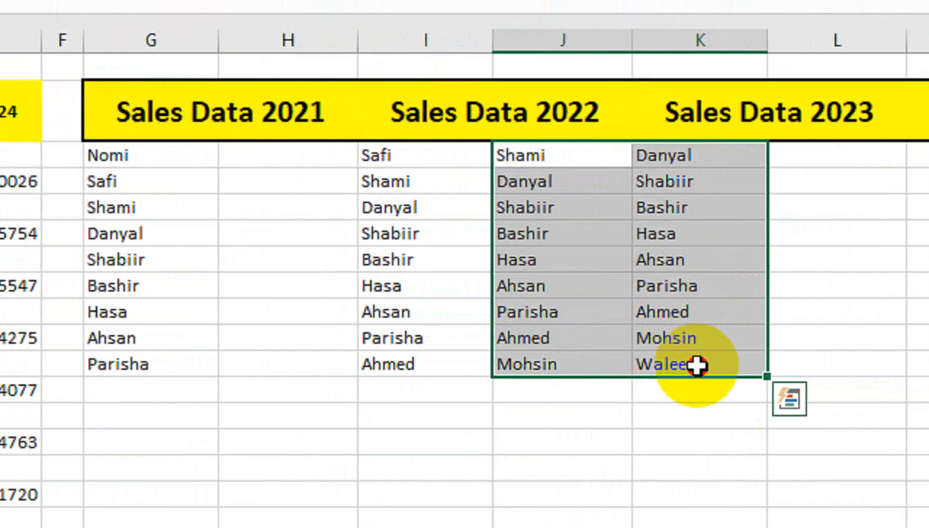
pyautogui.moveTo(890, 263); pyautogui.dragTo(928, 246)
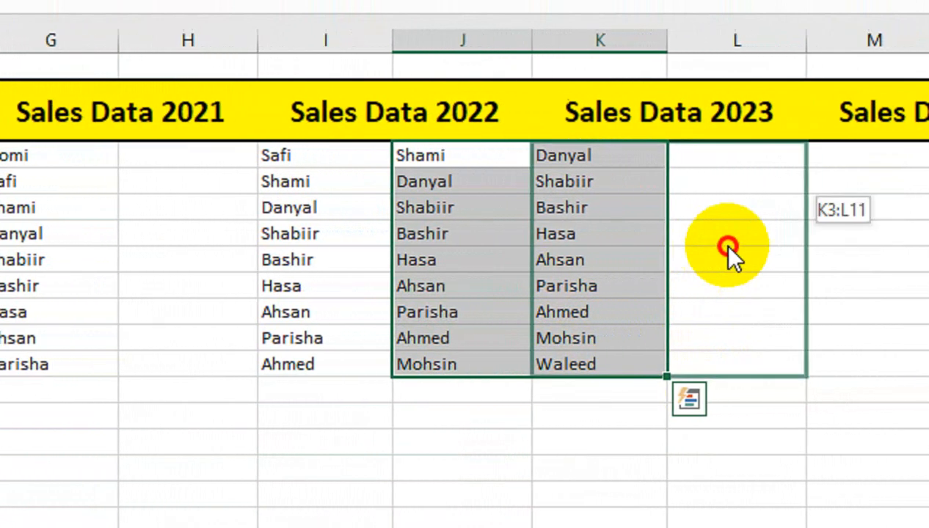
pyautogui.moveTo(728, 249); pyautogui.dragTo(832, 266)
pyautogui.click(631, 418)
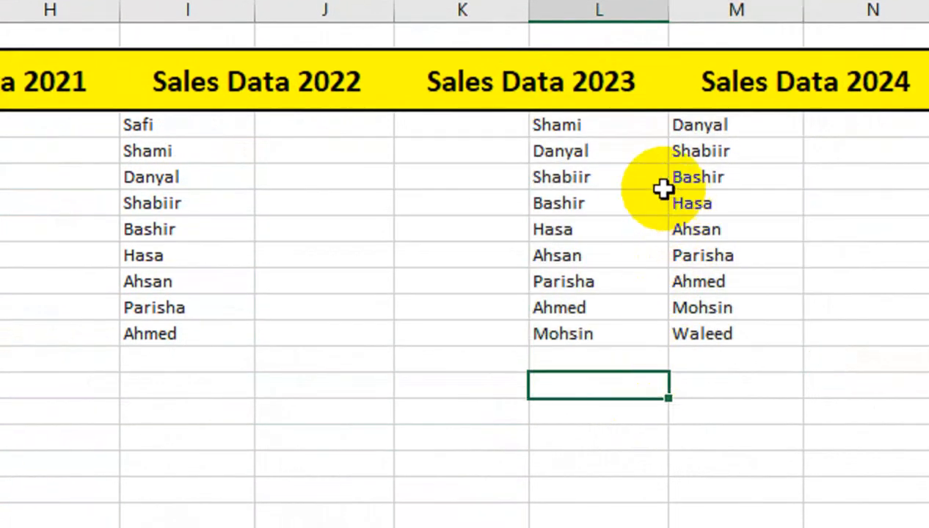
pyautogui.moveTo(555, 156); pyautogui.dragTo(555, 358)
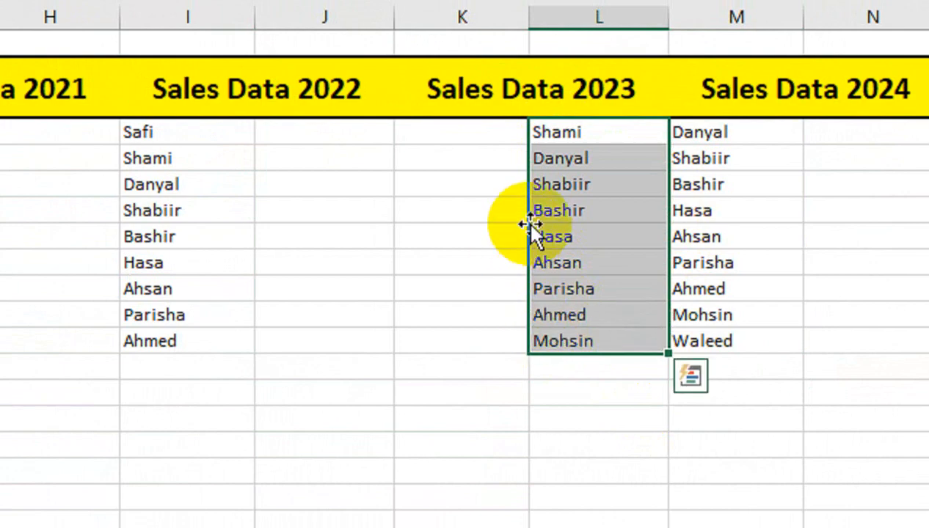
pyautogui.moveTo(524, 220); pyautogui.dragTo(473, 259)
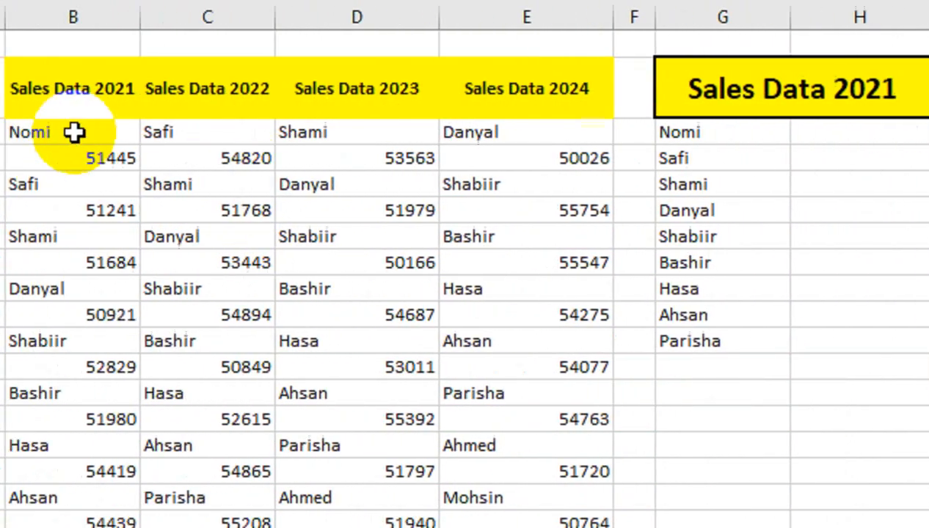
# Select only the numeric constants in B3:E20 using Go To Special and copy them as one block starting at H13
pyautogui.moveTo(76, 132); pyautogui.dragTo(530, 527)
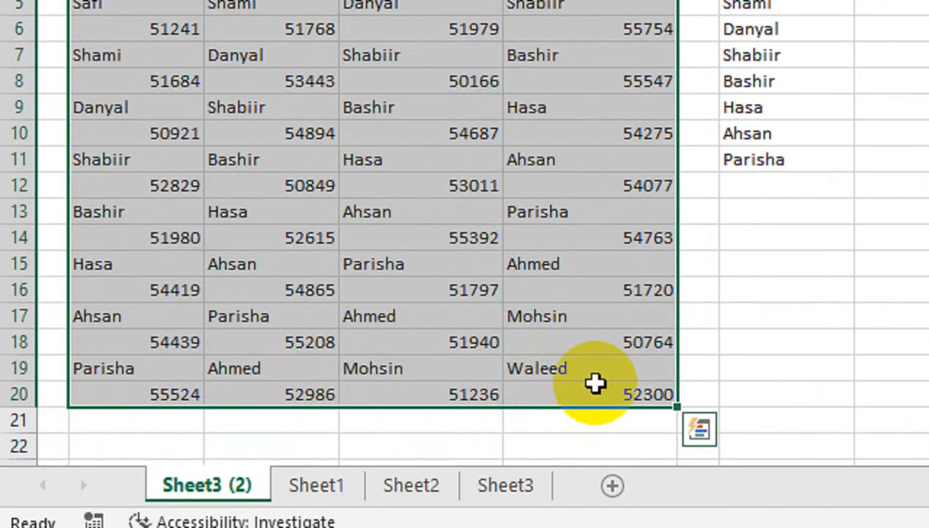
pyautogui.press('F5')
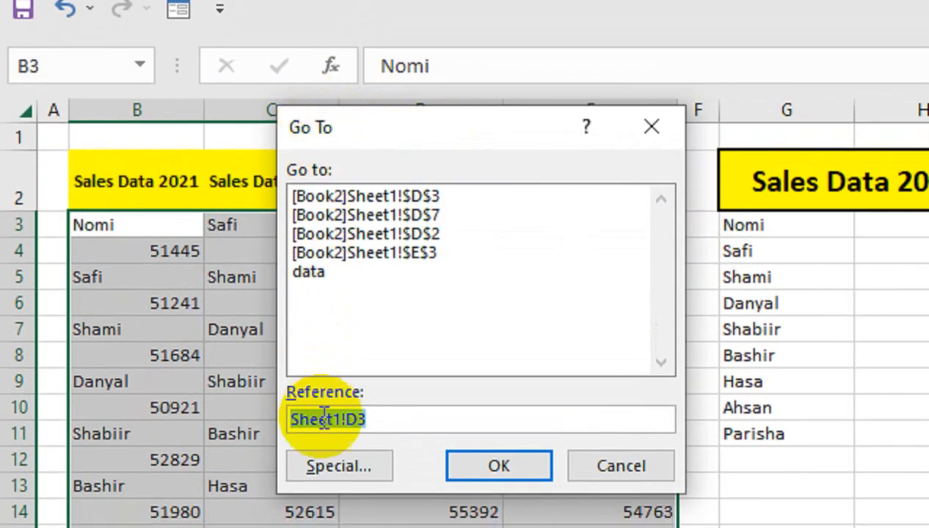
pyautogui.click(338, 465)
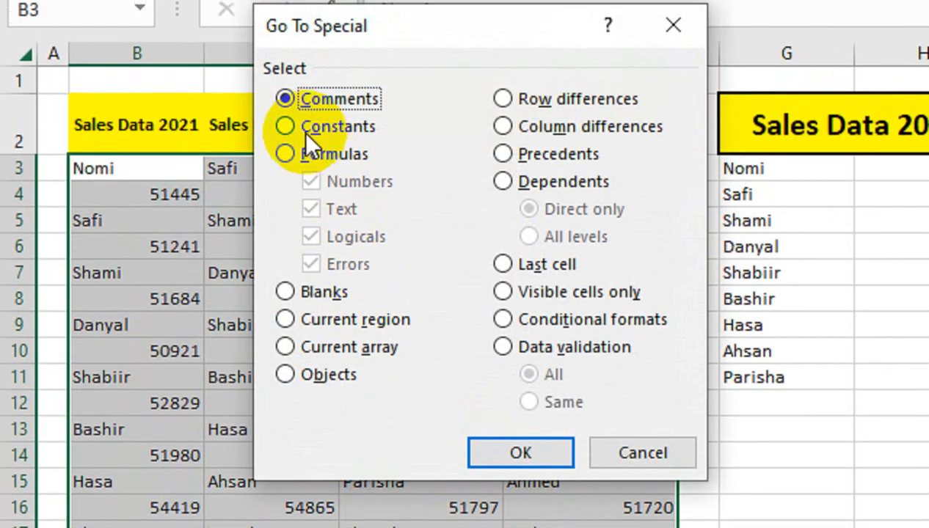
pyautogui.click(304, 131)
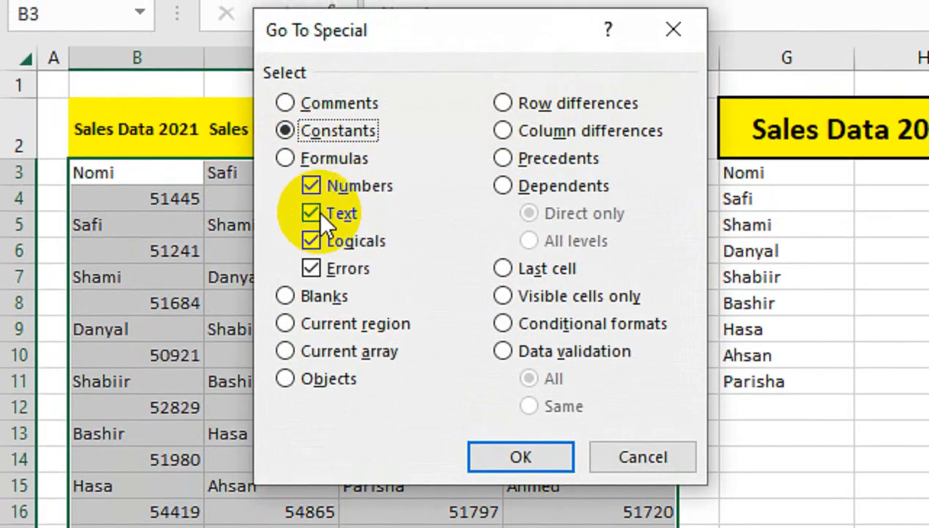
pyautogui.click(311, 212)
pyautogui.click(311, 241)
pyautogui.click(311, 269)
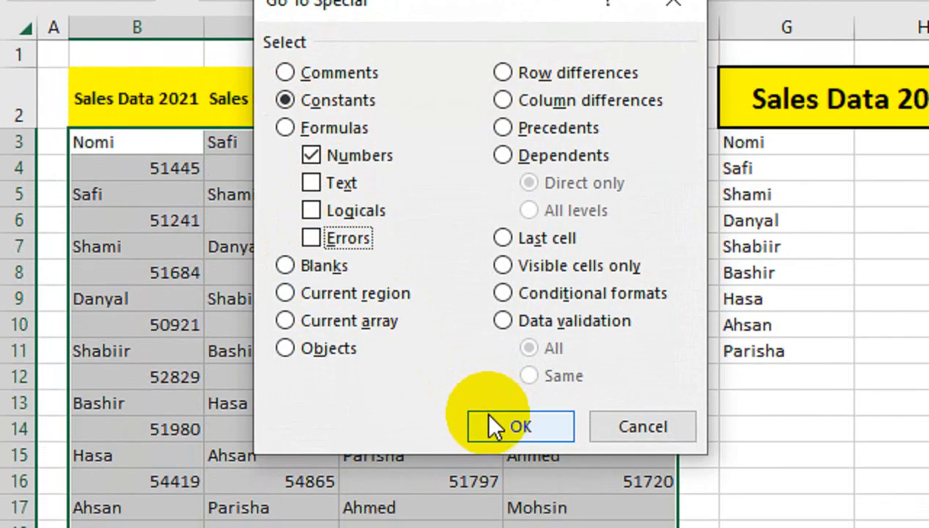
pyautogui.click(493, 427)
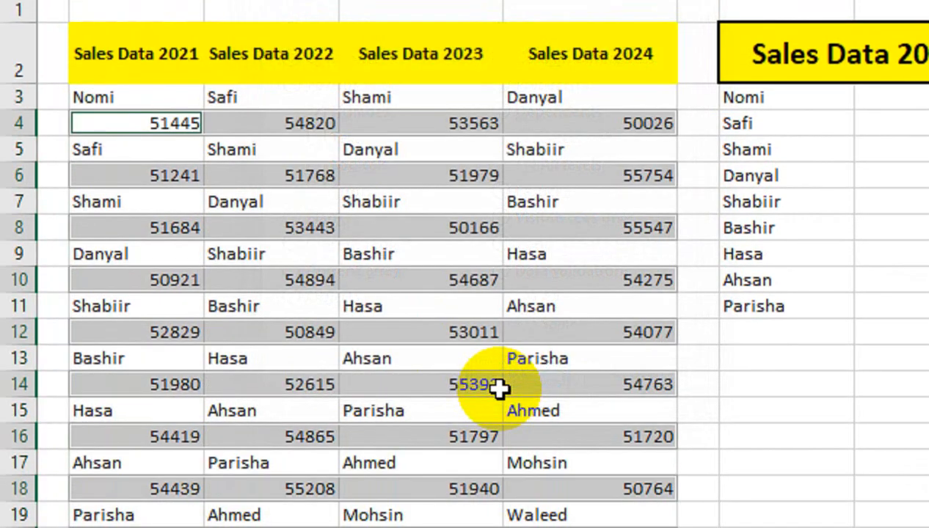
pyautogui.hotkey('ctrl', 'c')
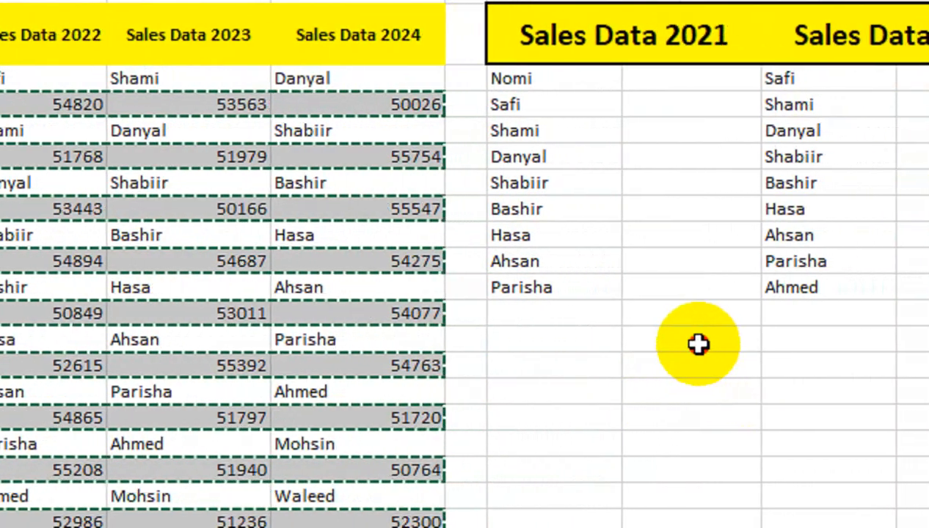
pyautogui.click(696, 344)
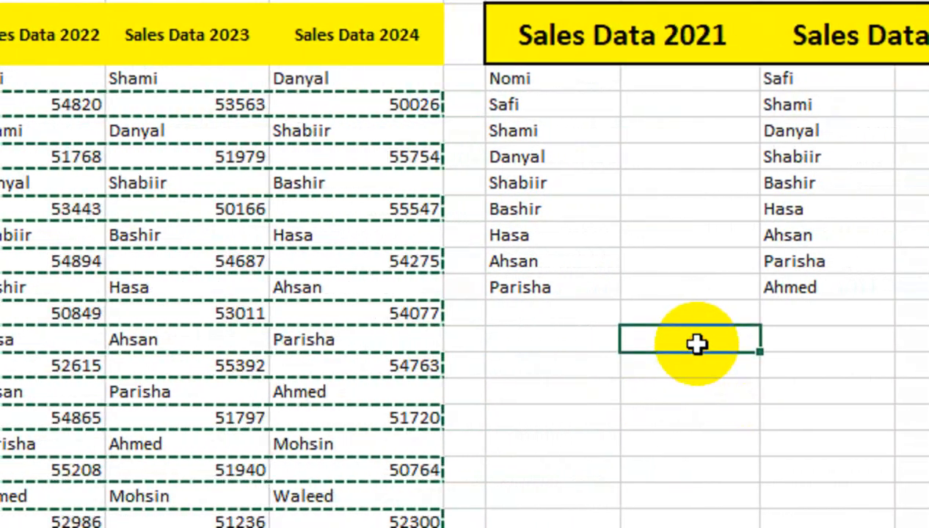
pyautogui.hotkey('ctrl', 'v')
# Move the pasted 2021 amounts from H13:H21 up to H3, beside the 2021 names
pyautogui.moveTo(697, 344); pyautogui.dragTo(697, 407)
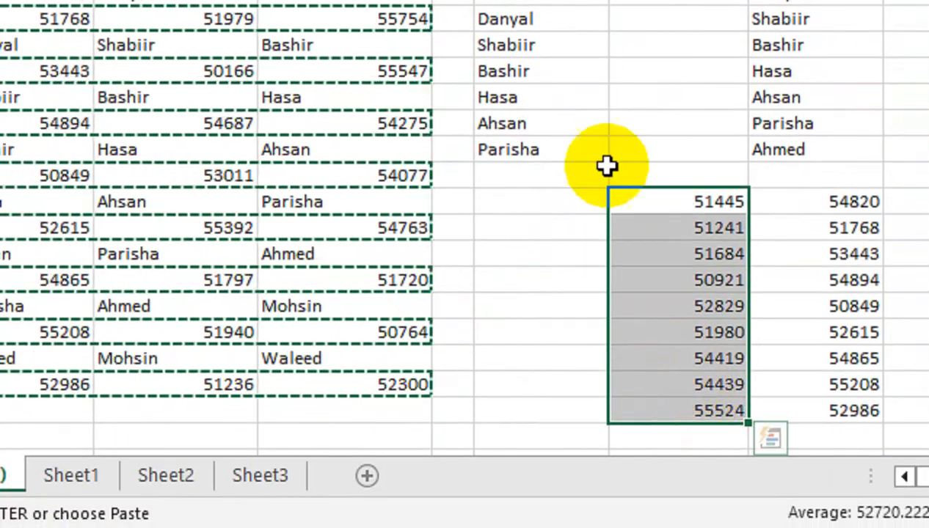
pyautogui.hotkey('ctrl', 'q')
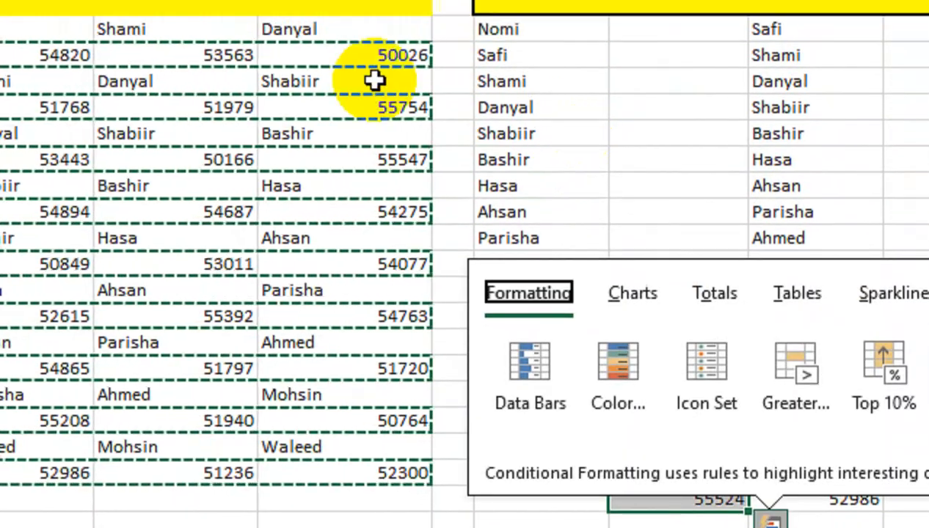
pyautogui.click(310, 245)
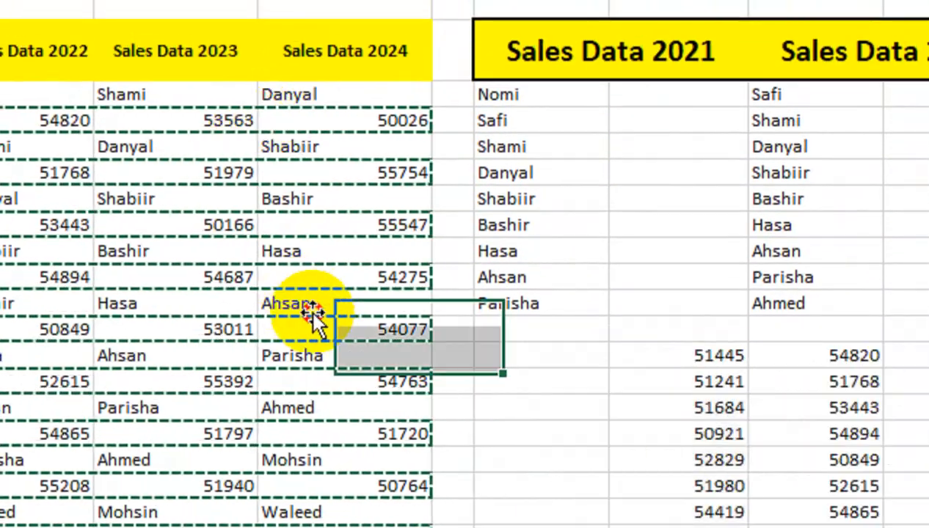
pyautogui.moveTo(660, 289); pyautogui.dragTo(712, 514)
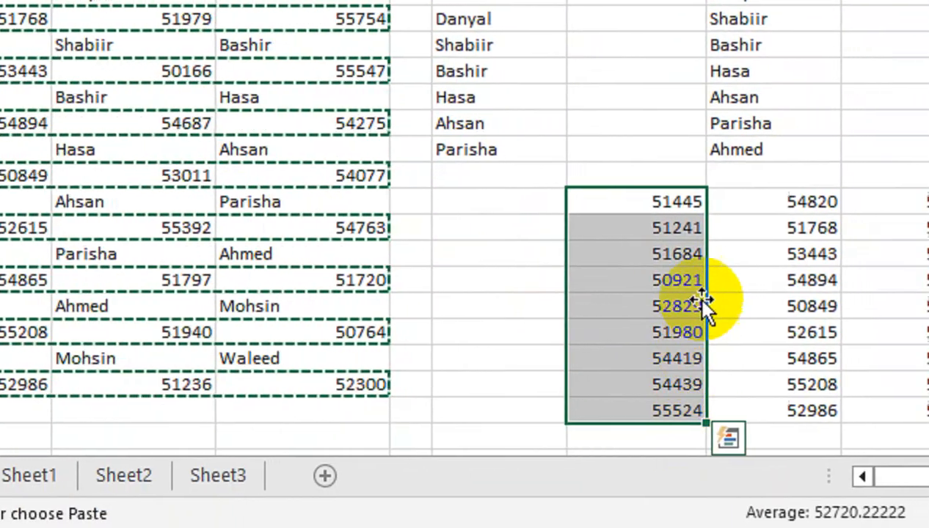
pyautogui.moveTo(731, 299); pyautogui.dragTo(702, 16)
pyautogui.moveTo(662, 135); pyautogui.dragTo(655, 132)
# Move the pasted 2022, 2023 and 2024 amount columns to J3, L3 and N3, beside each year's names
pyautogui.moveTo(803, 323); pyautogui.dragTo(798, 516)
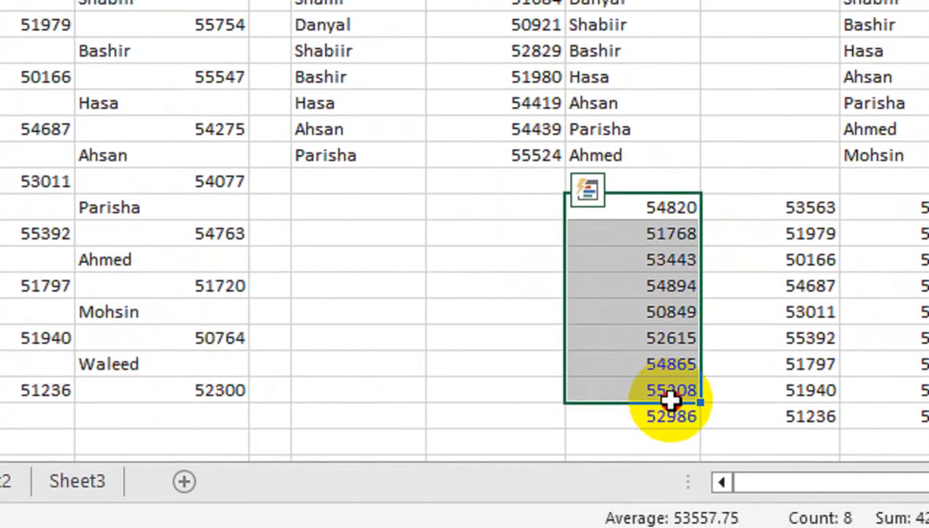
pyautogui.moveTo(670, 400); pyautogui.dragTo(662, 400)
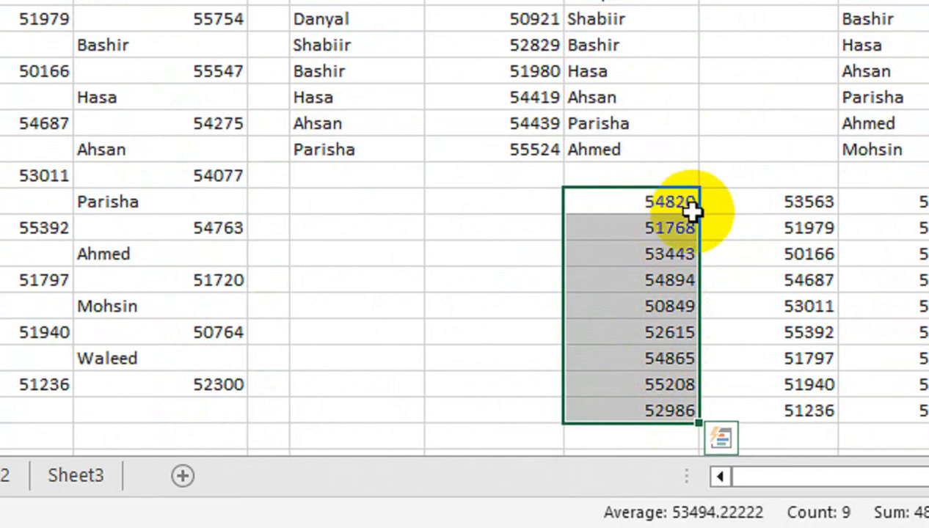
pyautogui.moveTo(696, 214); pyautogui.dragTo(697, 132)
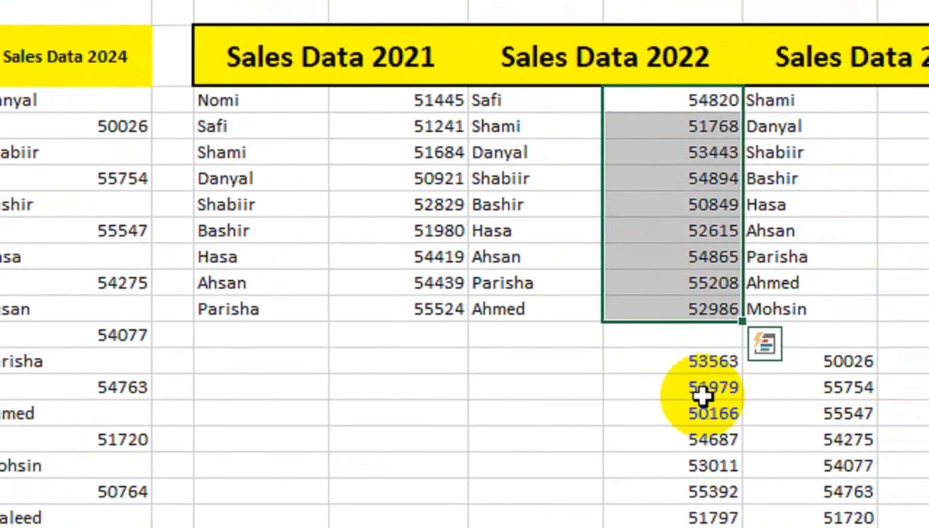
pyautogui.moveTo(704, 361); pyautogui.dragTo(680, 411)
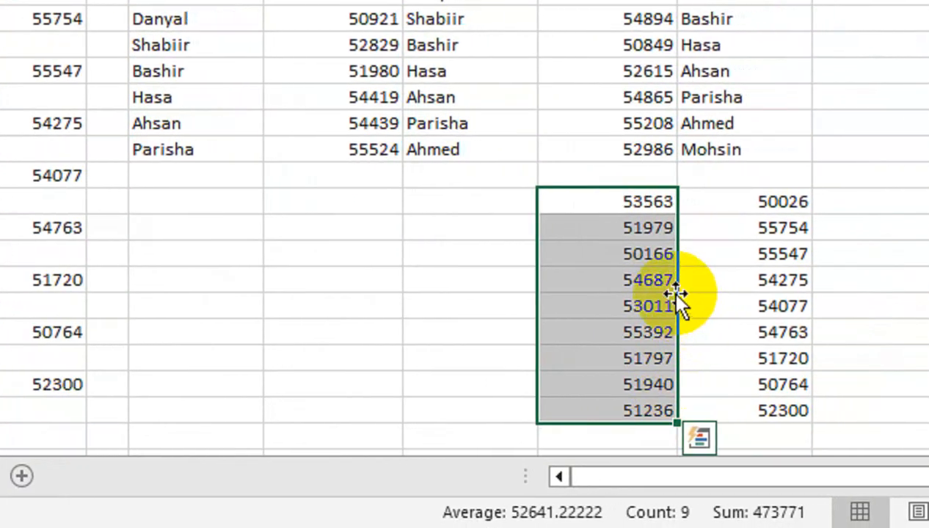
pyautogui.moveTo(668, 291); pyautogui.dragTo(693, 157)
pyautogui.moveTo(610, 313); pyautogui.dragTo(601, 402)
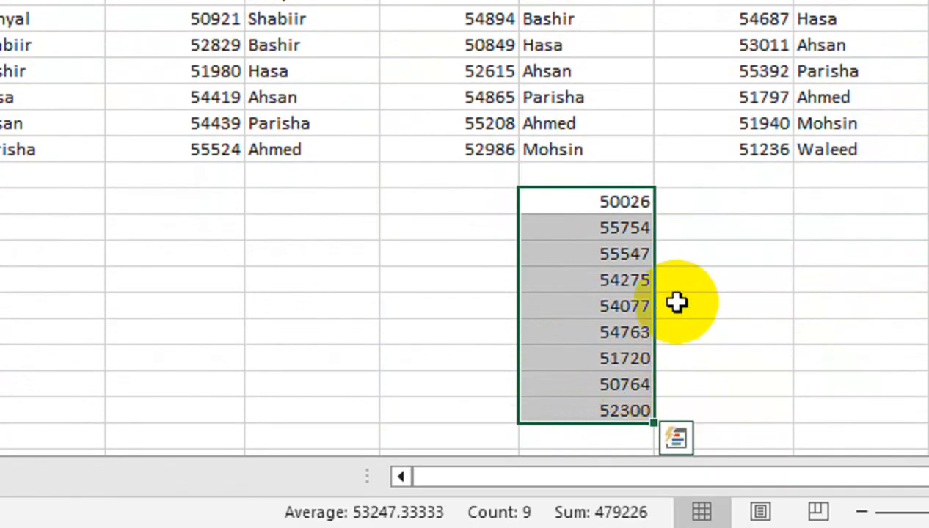
pyautogui.moveTo(658, 266); pyautogui.dragTo(769, 159)
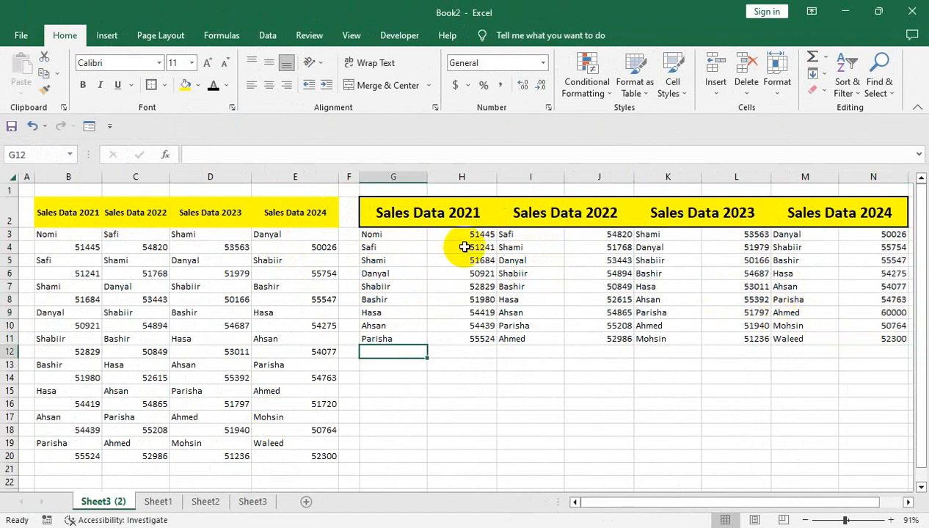
# Center the names and amounts in G3:N11 horizontally and increase their font size to 14
pyautogui.moveTo(416, 236); pyautogui.dragTo(780, 336)
pyautogui.moveTo(850, 338); pyautogui.dragTo(396, 235)
pyautogui.click(268, 85)
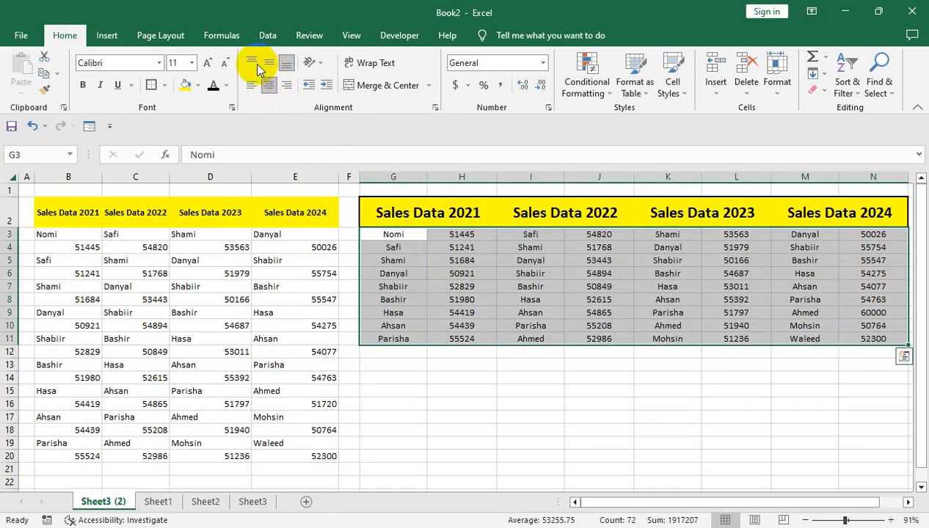
pyautogui.click(207, 64)
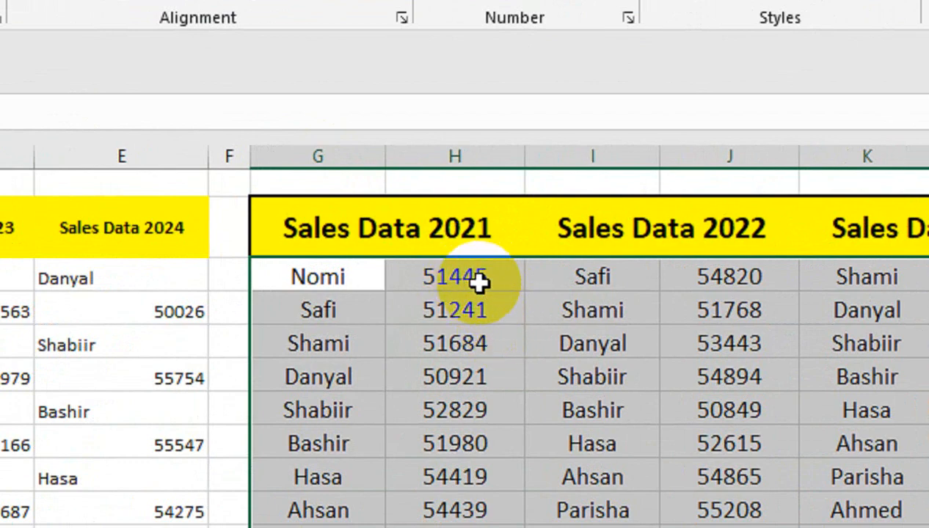
# Start a Top 10 Items conditional formatting rule on the 2021 amounts in H3:H11, limited to the top 1 value
pyautogui.moveTo(455, 279); pyautogui.dragTo(435, 527)
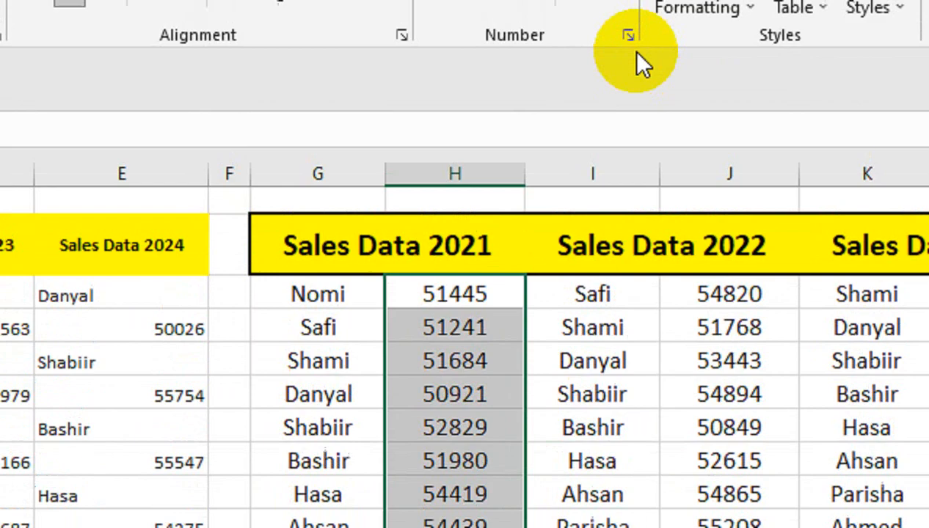
pyautogui.click(678, 145)
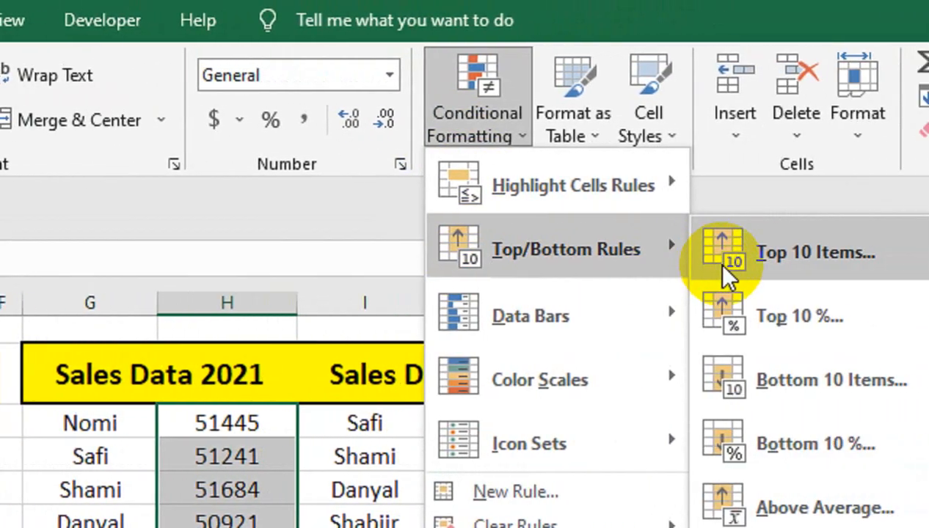
pyautogui.click(690, 259)
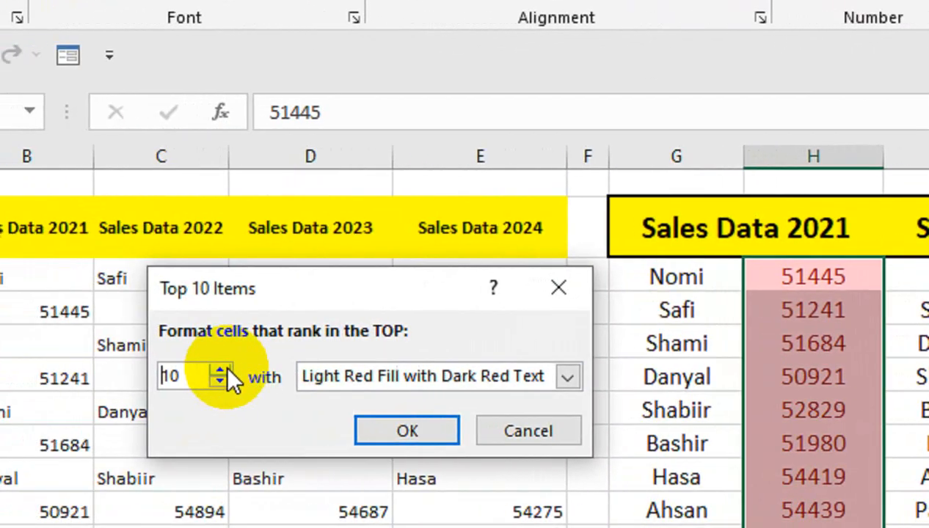
pyautogui.click(220, 365)
pyautogui.click(220, 366)
pyautogui.click(220, 365)
pyautogui.click(220, 365)
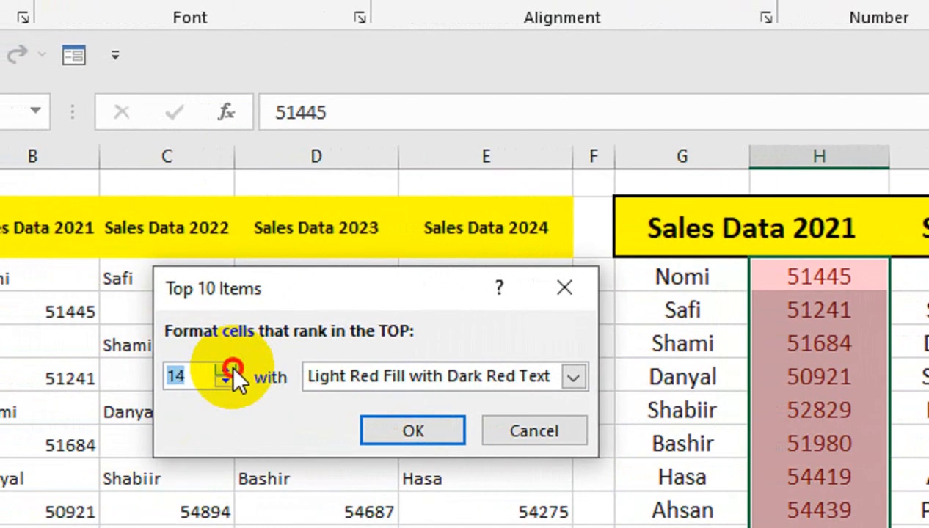
pyautogui.write('1')
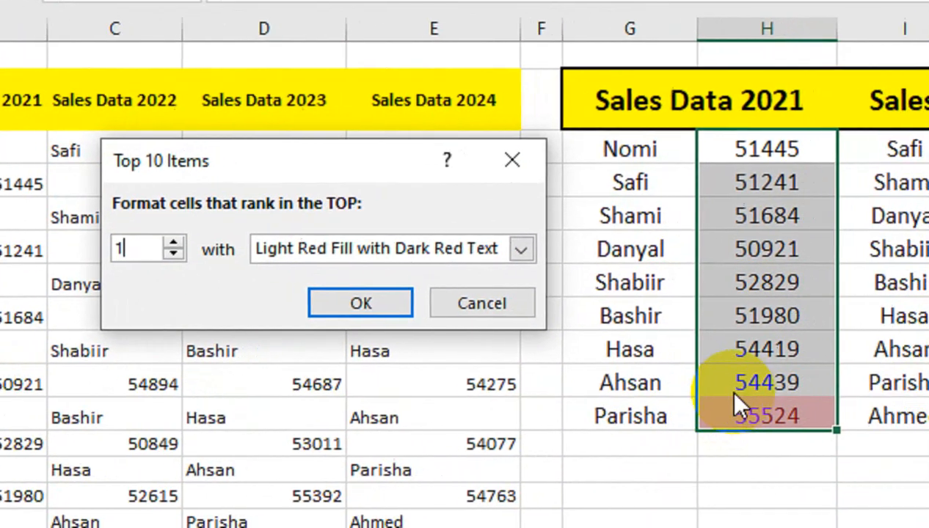
# Try the Yellow Fill with Dark Yellow Text and Green Fill with Dark Green Text formats for the top value
pyautogui.click(520, 250)
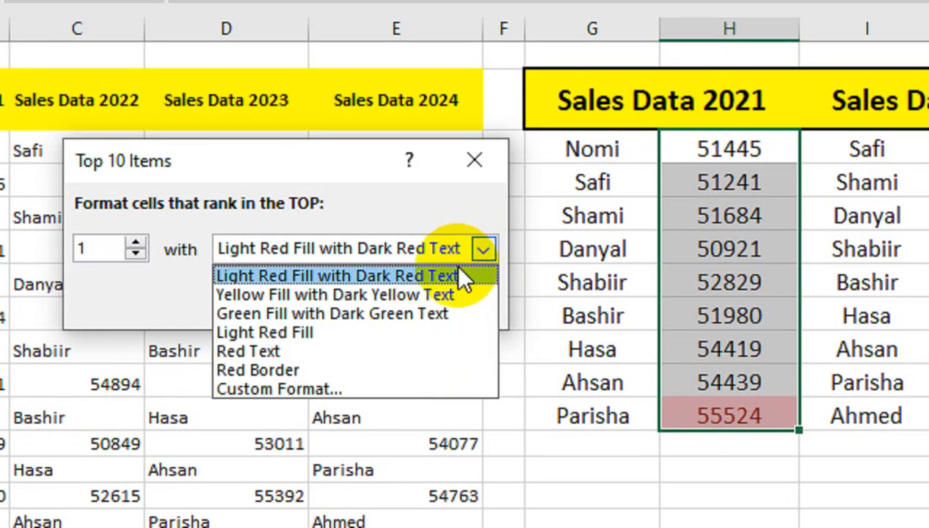
pyautogui.click(421, 390)
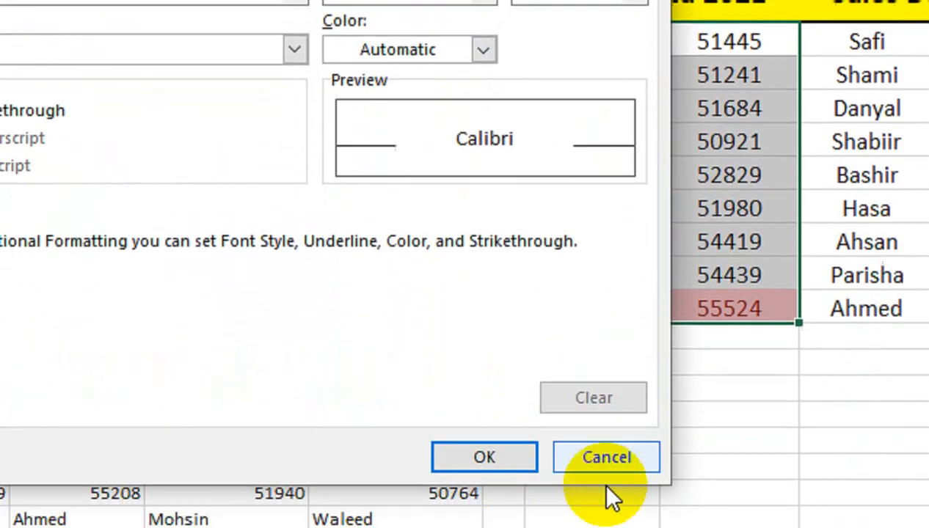
pyautogui.click(603, 527)
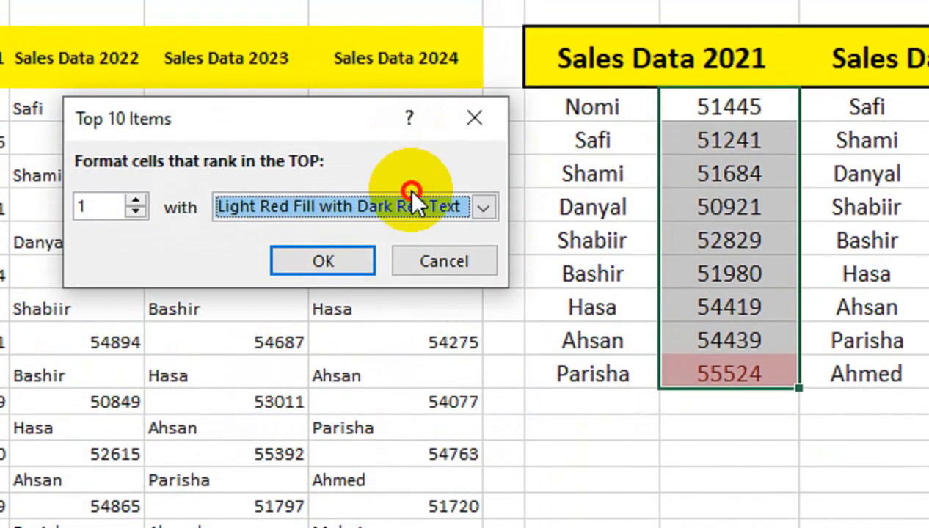
pyautogui.click(413, 195)
pyautogui.click(382, 257)
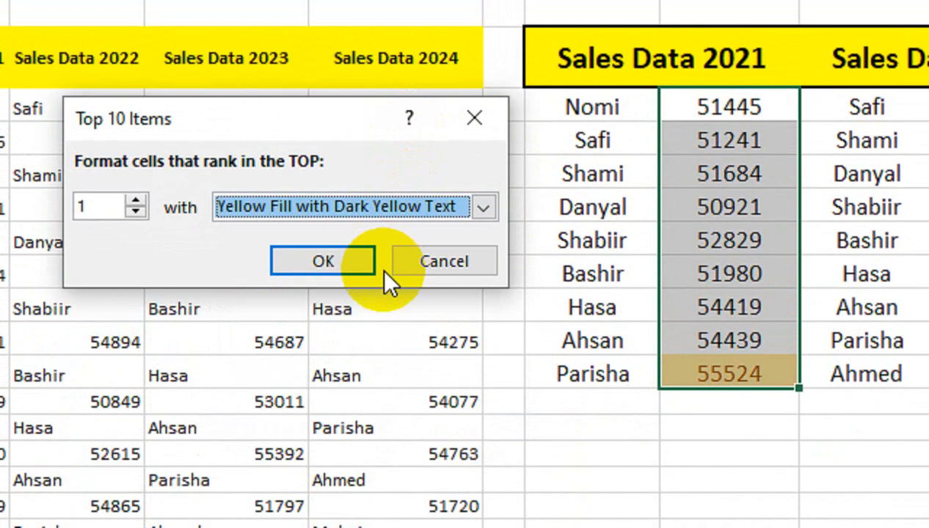
pyautogui.click(389, 209)
pyautogui.click(370, 268)
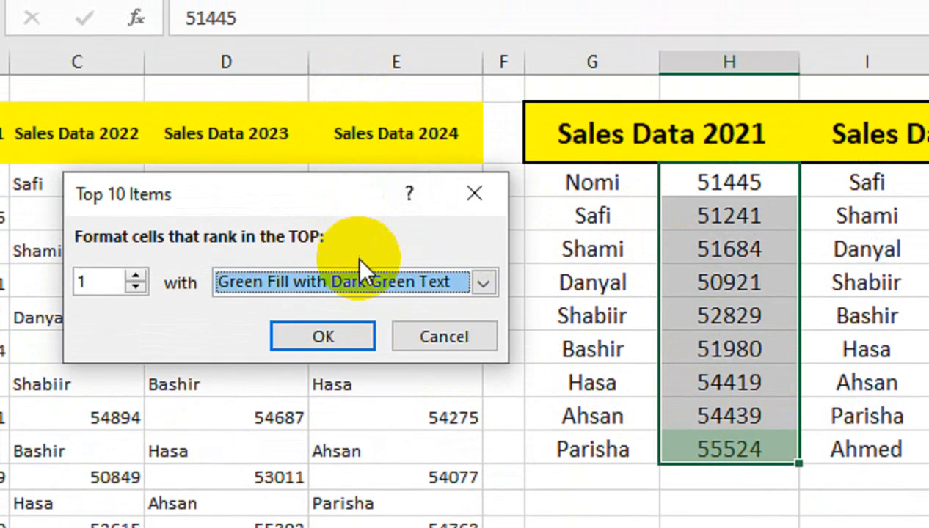
# Give the top-value rule a custom format with a fill colour and bold white text, and apply it to the 2021 amounts
pyautogui.click(363, 207)
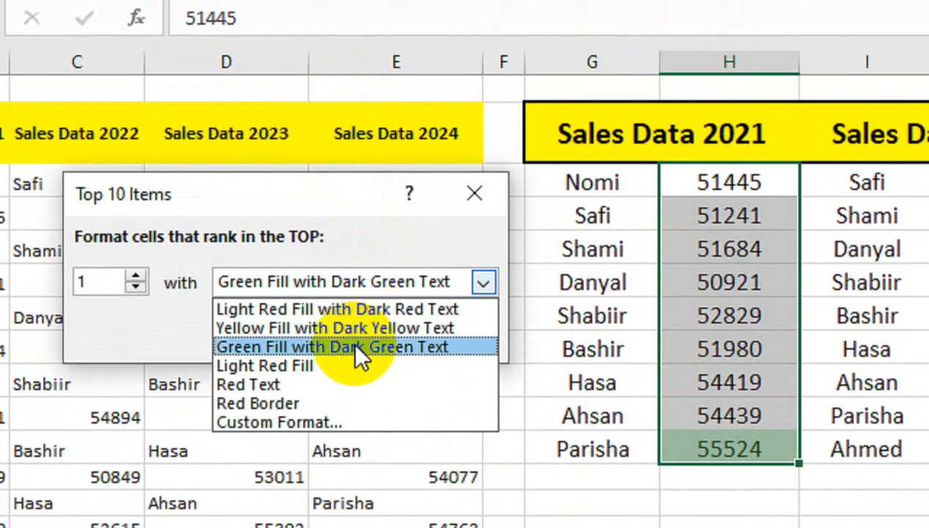
pyautogui.click(357, 401)
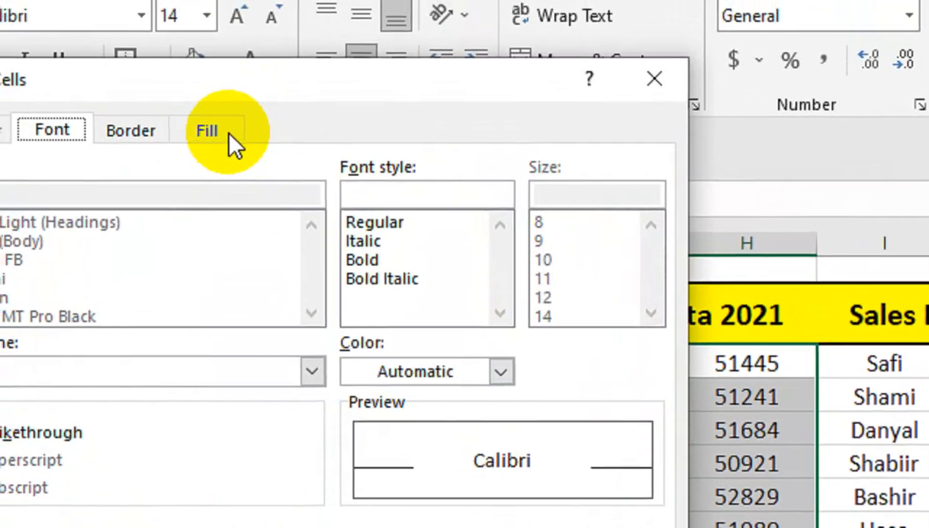
pyautogui.click(228, 145)
pyautogui.click(291, 379)
pyautogui.click(166, 95)
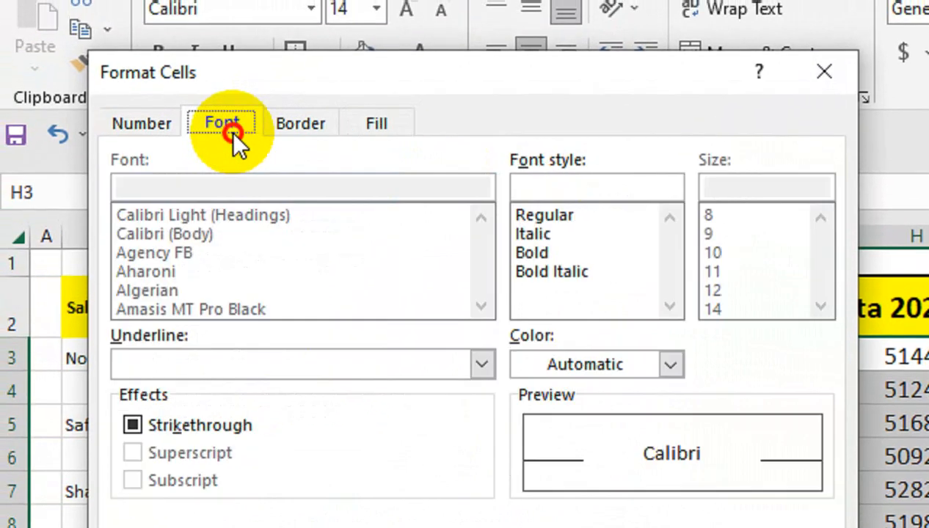
pyautogui.click(531, 255)
pyautogui.click(570, 366)
pyautogui.click(534, 463)
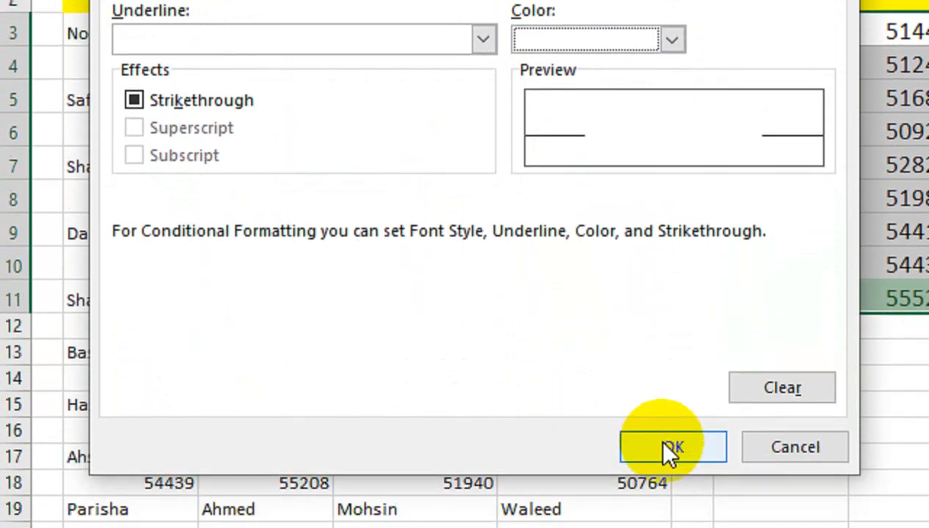
pyautogui.click(671, 448)
pyautogui.click(394, 138)
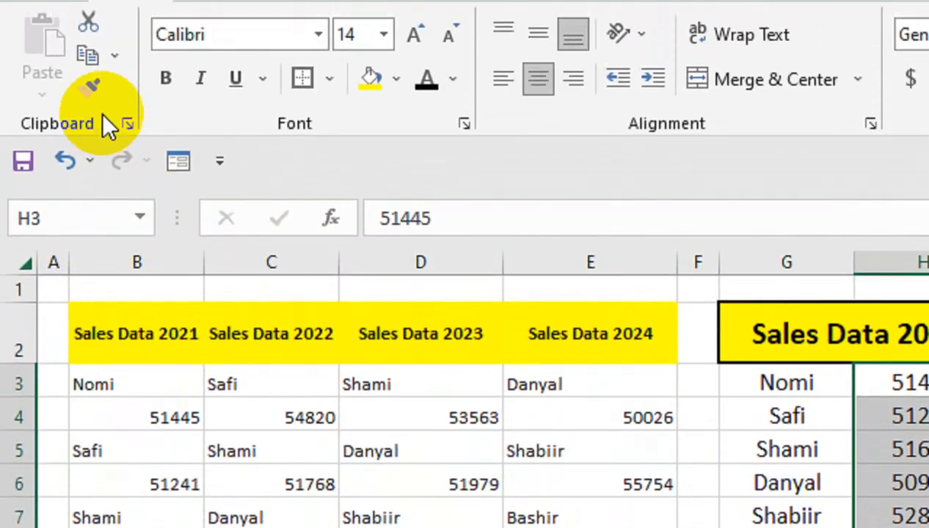
# Copy the 2021 amounts' formatting with Format Painter onto the 2022, 2023 and 2024 amounts in J3:J11, L3:L11 and N3:N11
pyautogui.click(97, 129)
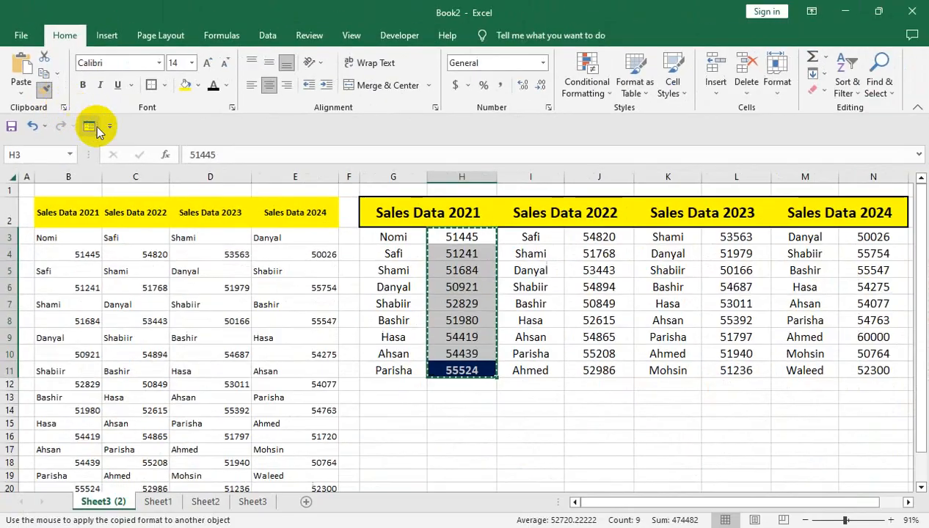
pyautogui.moveTo(580, 237)
pyautogui.mouseDown()
pyautogui.moveTo(595, 317)
pyautogui.moveTo(589, 375)
pyautogui.mouseUp()
pyautogui.moveTo(734, 237); pyautogui.dragTo(736, 369)
pyautogui.moveTo(871, 237); pyautogui.dragTo(872, 371)
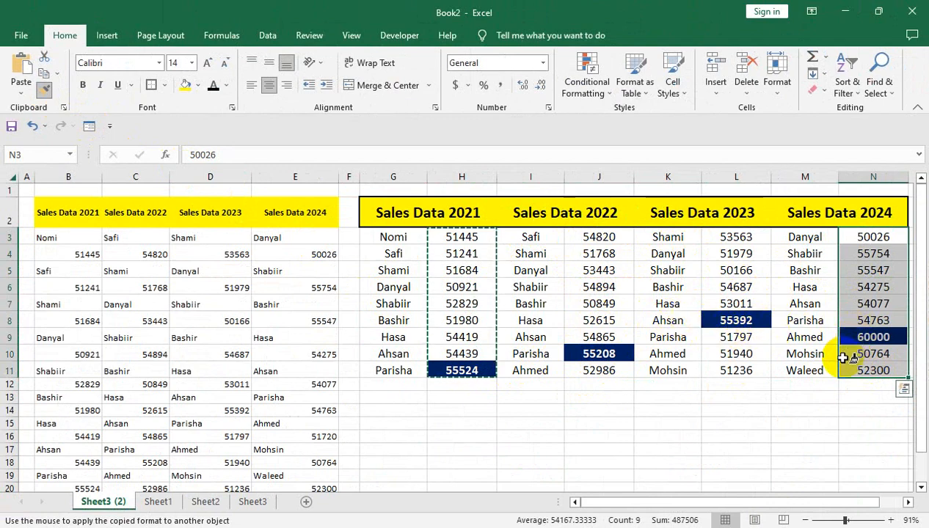
pyautogui.click(45, 95)
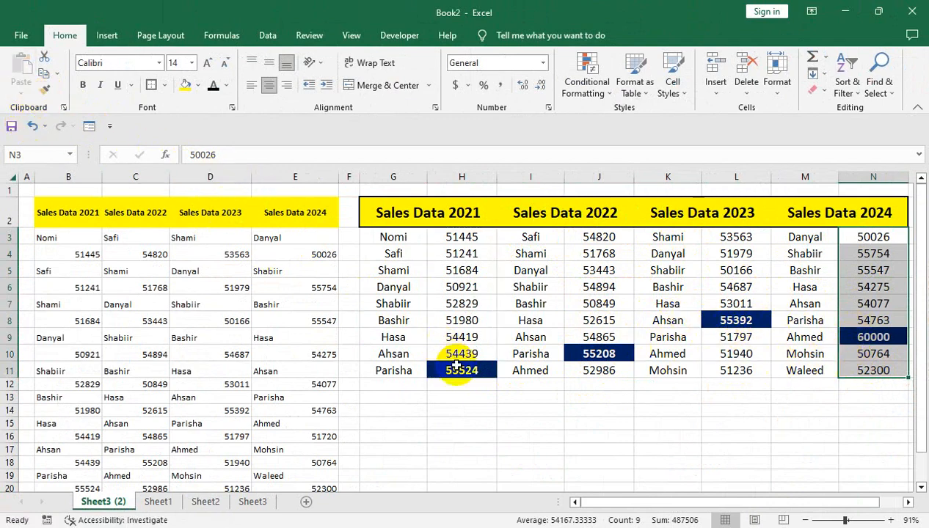
# Sum each year's amounts with AutoSum in H12, J12, L12 and N12
pyautogui.click(468, 387)
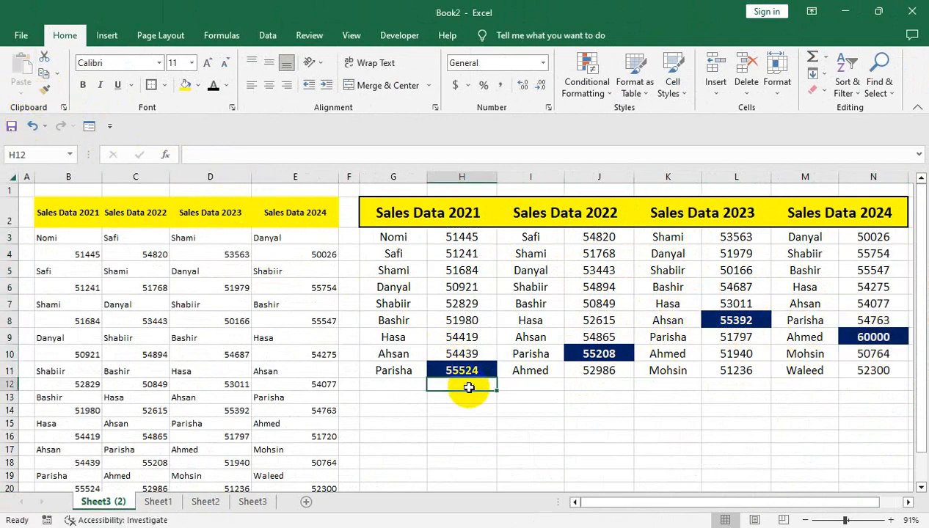
pyautogui.click(600, 385)
pyautogui.click(725, 385)
pyautogui.click(851, 386)
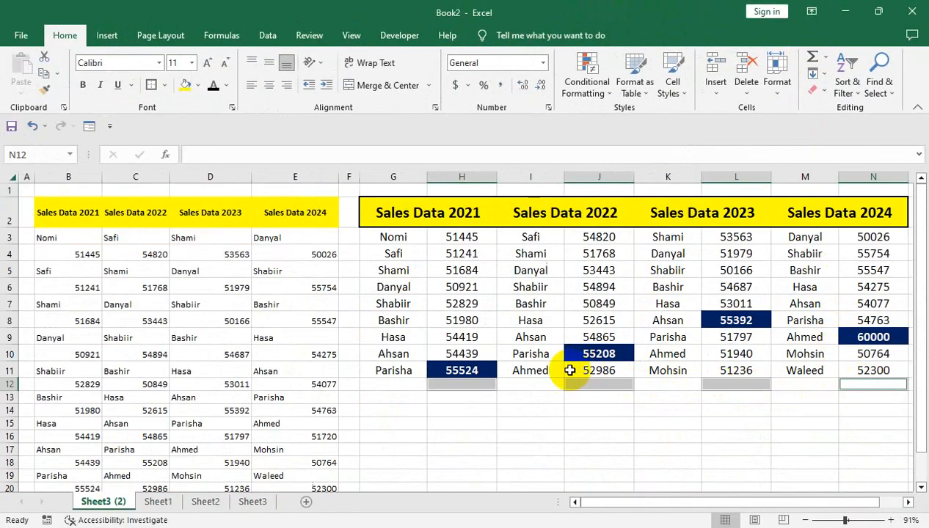
pyautogui.click(812, 60)
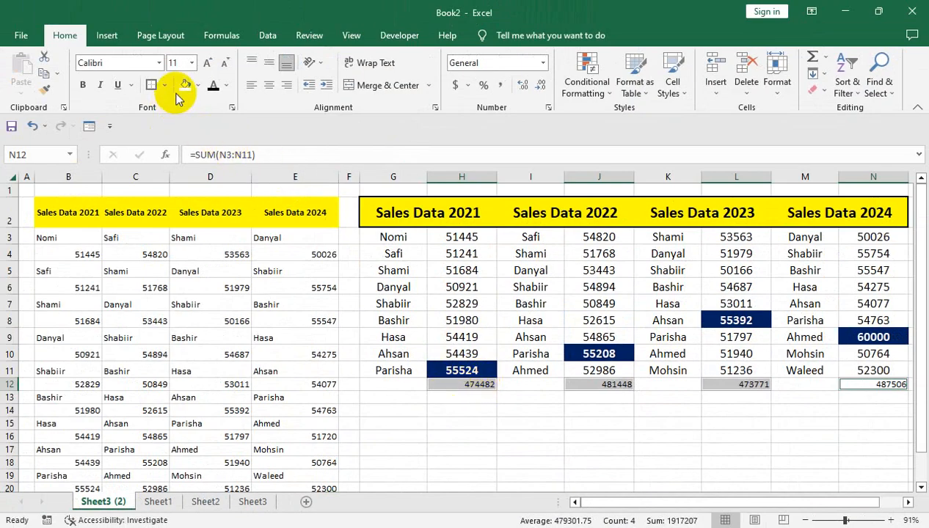
# Format the four yearly totals in row 12 with a light green fill, bold larger text and comma style
pyautogui.click(197, 85)
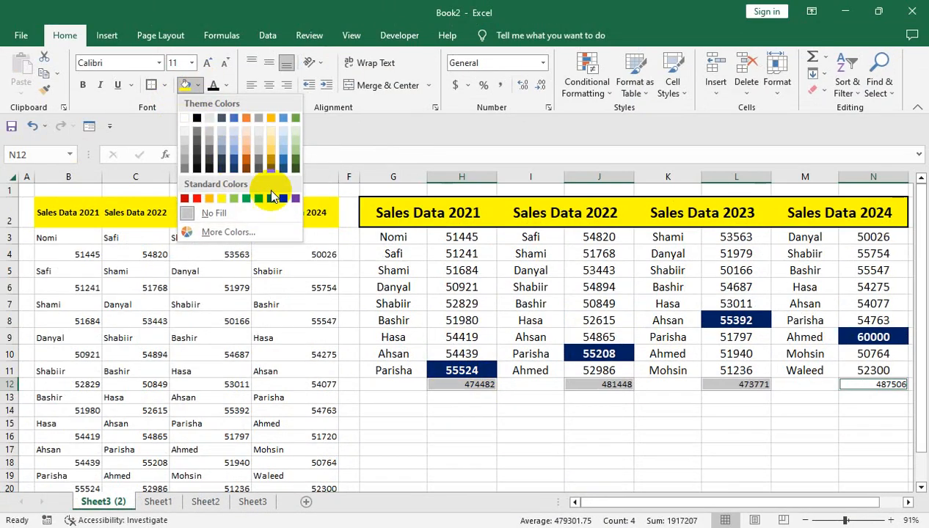
pyautogui.click(233, 198)
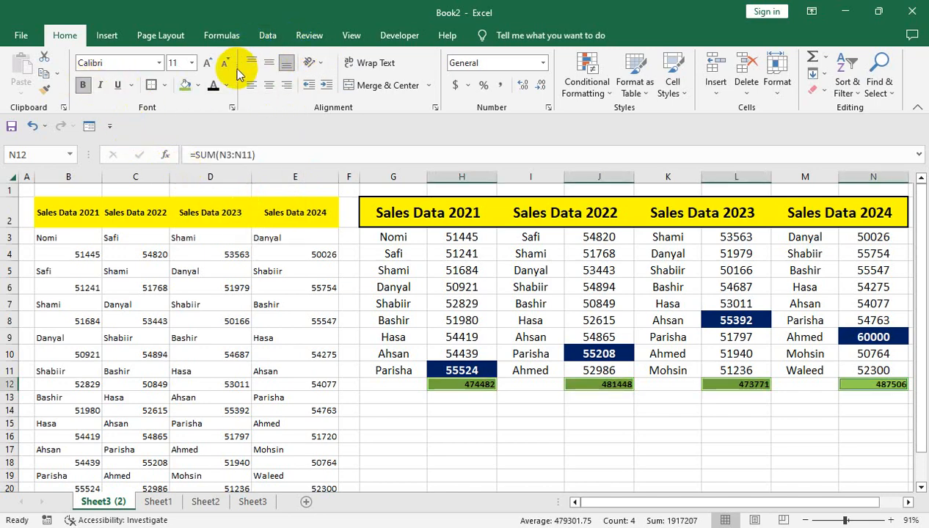
pyautogui.click(207, 64)
pyautogui.click(206, 65)
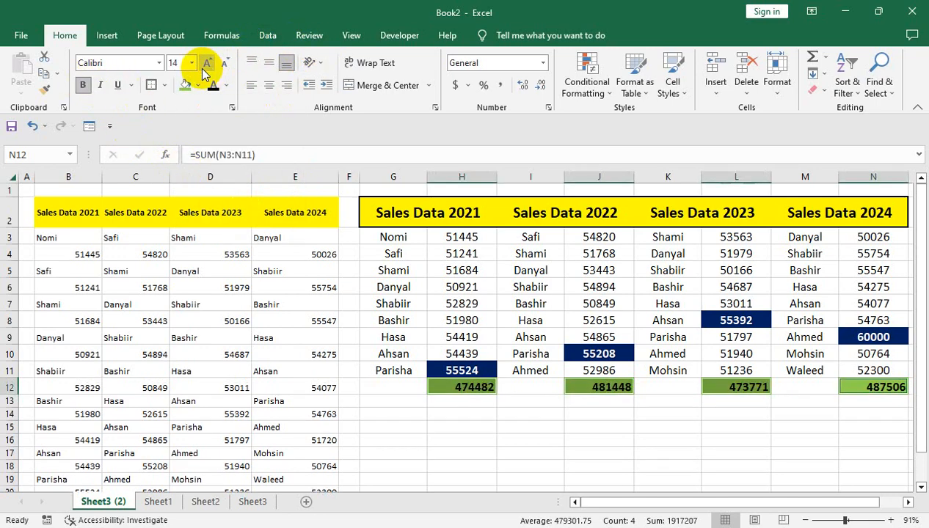
pyautogui.click(207, 64)
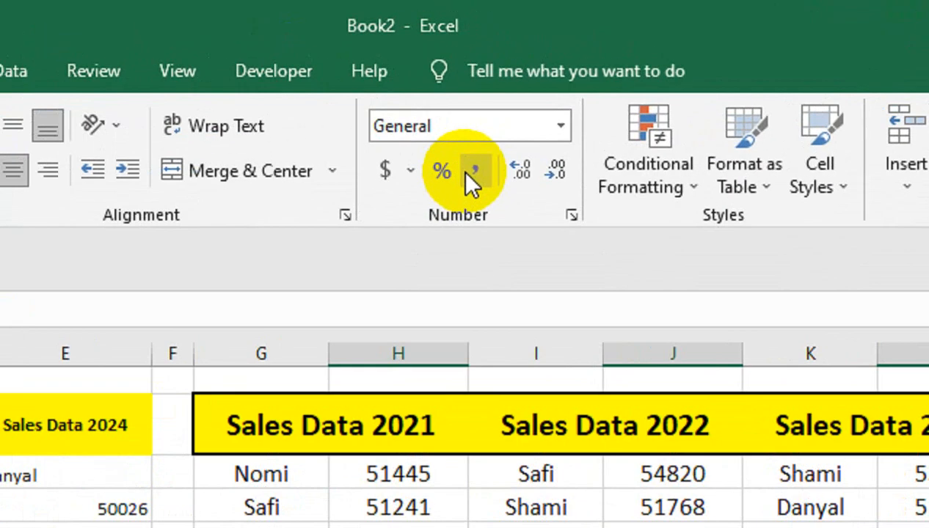
pyautogui.click(498, 86)
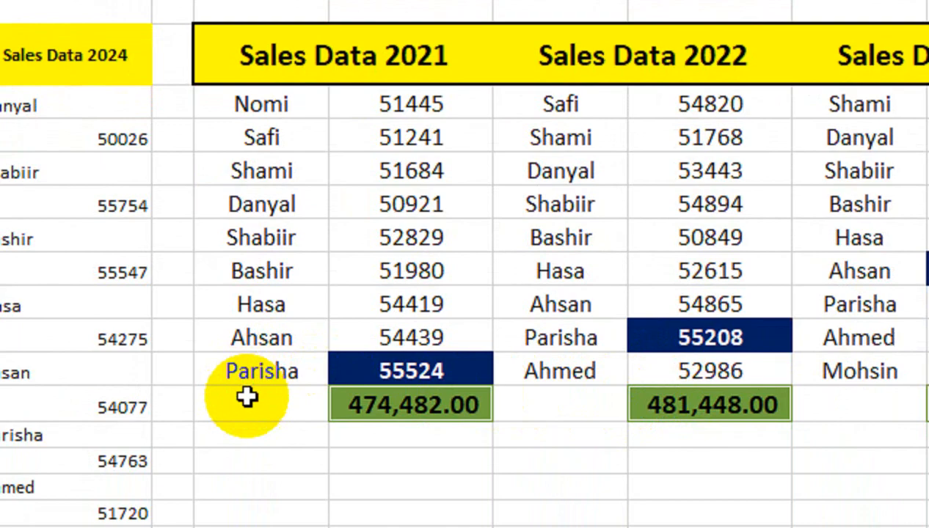
# Enter the label "Total Sales" in G12, I12, K12 and M12 at once
pyautogui.click(247, 398)
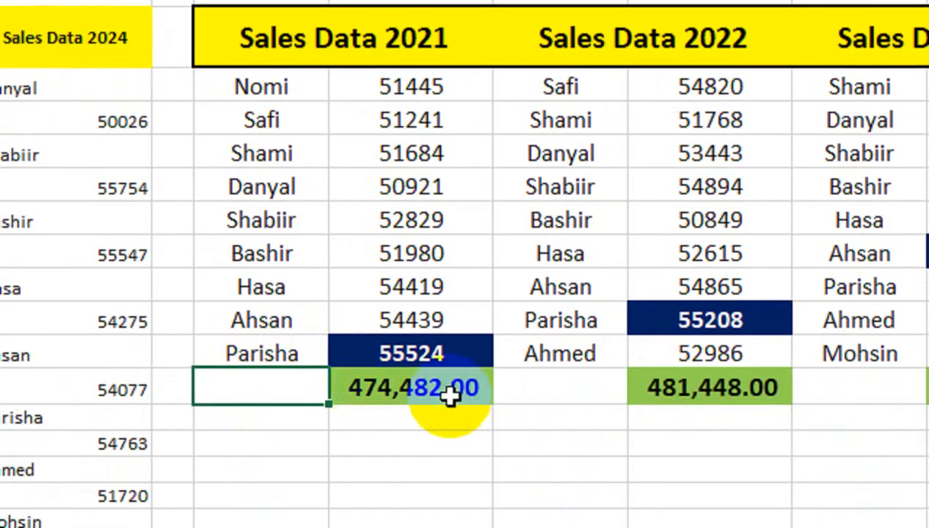
pyautogui.keyDown('ctrl'); pyautogui.click(575, 380); pyautogui.keyUp('ctrl')
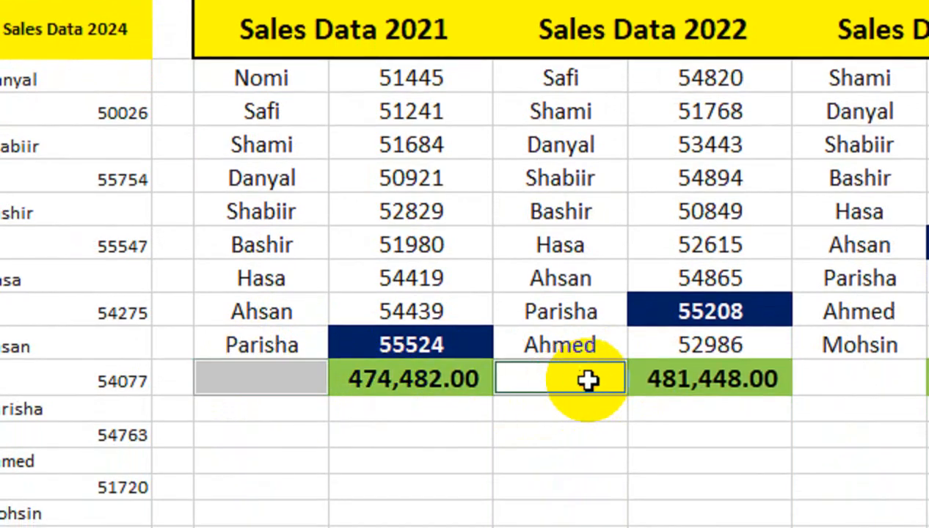
pyautogui.keyDown('ctrl'); pyautogui.click(851, 380); pyautogui.keyUp('ctrl')
pyautogui.keyDown('ctrl'); pyautogui.click(753, 364); pyautogui.keyUp('ctrl')
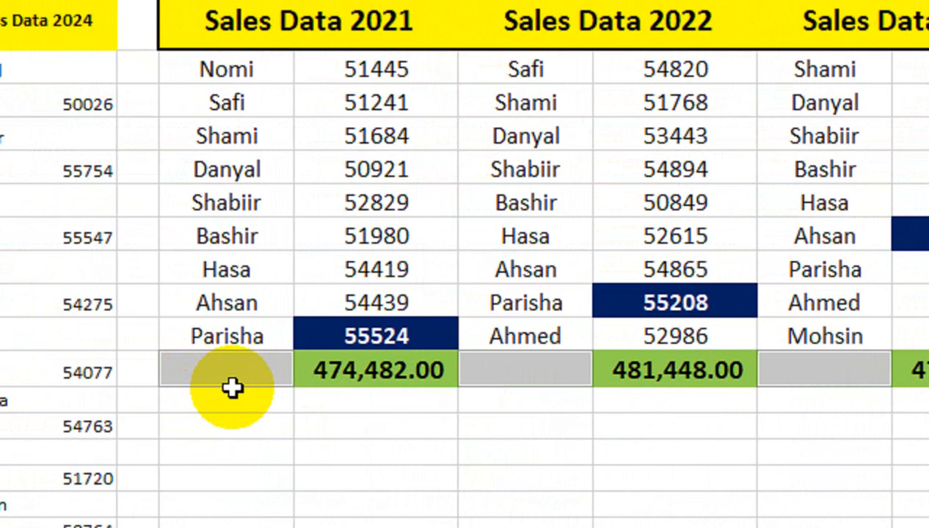
pyautogui.write('Total Sales')
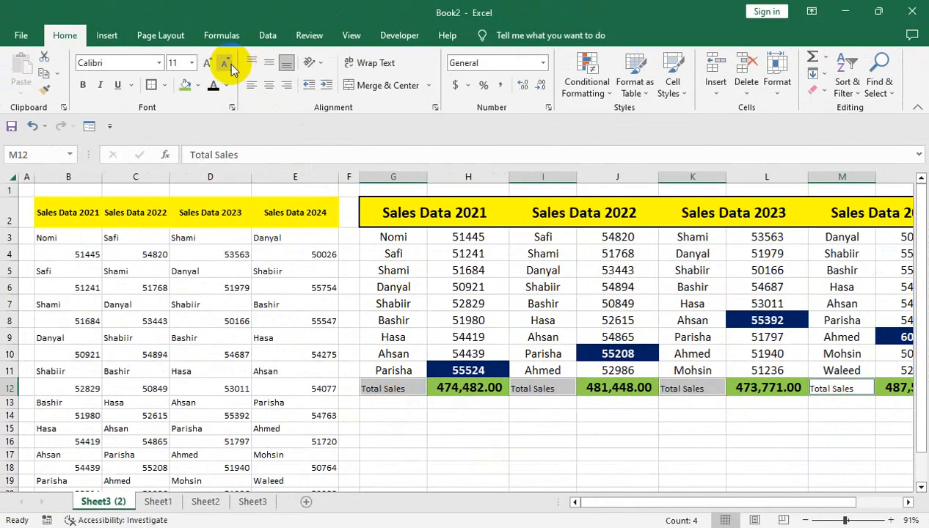
# Format the Total Sales labels with middle alignment, bold white text at size 14 and a dark red fill
pyautogui.click(264, 63)
pyautogui.click(82, 85)
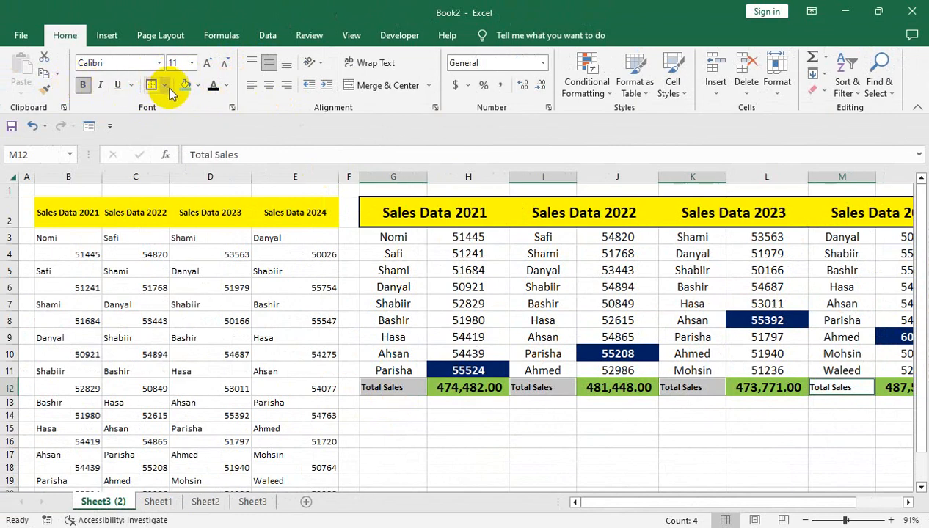
pyautogui.click(197, 85)
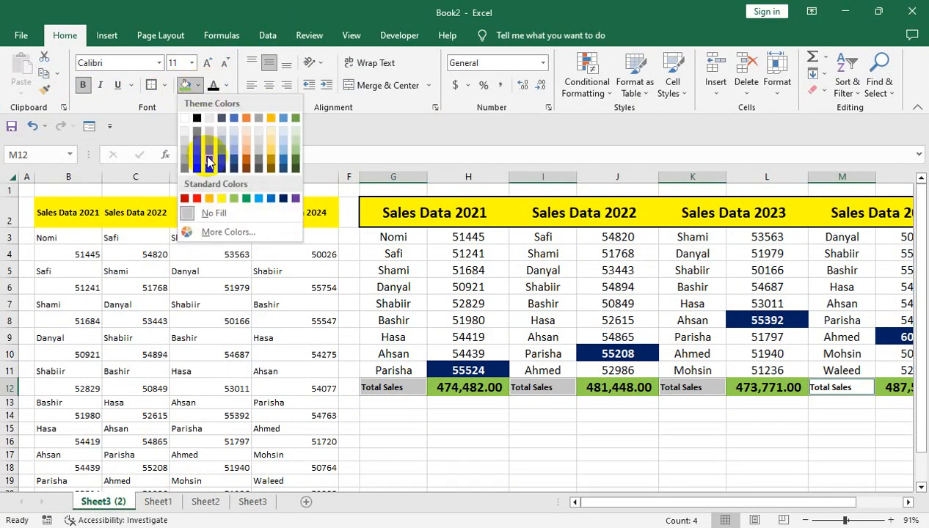
pyautogui.click(193, 198)
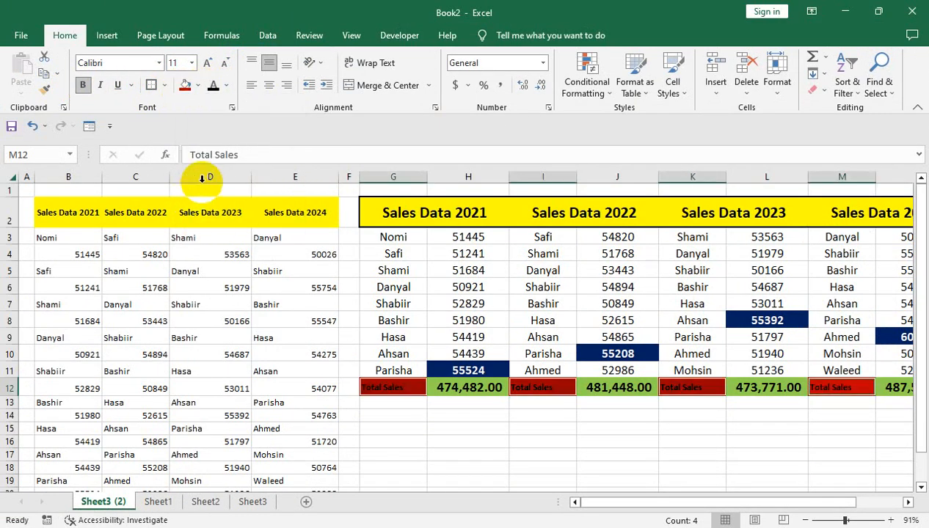
pyautogui.click(227, 85)
pyautogui.click(222, 135)
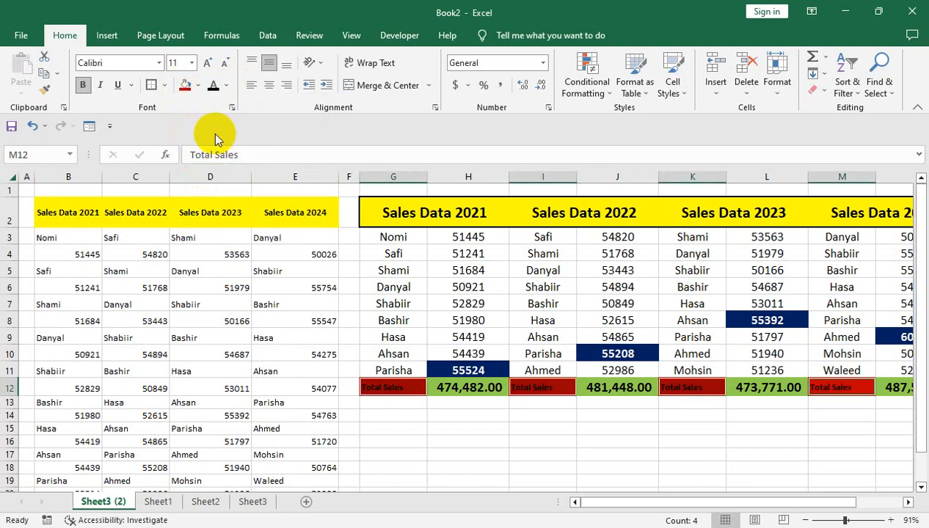
pyautogui.click(226, 85)
pyautogui.click(211, 132)
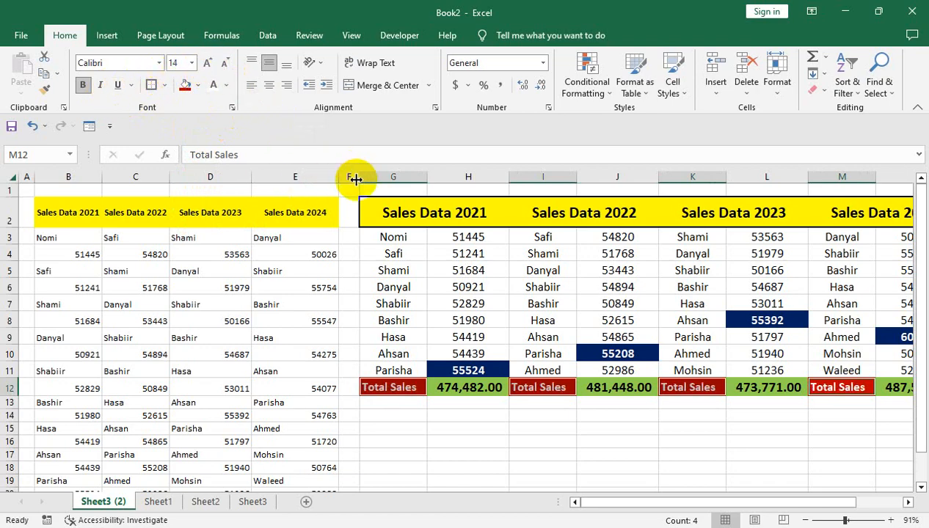
# Narrow the empty column F between the source data and the separated table slightly
pyautogui.moveTo(356, 179); pyautogui.dragTo(351, 177)
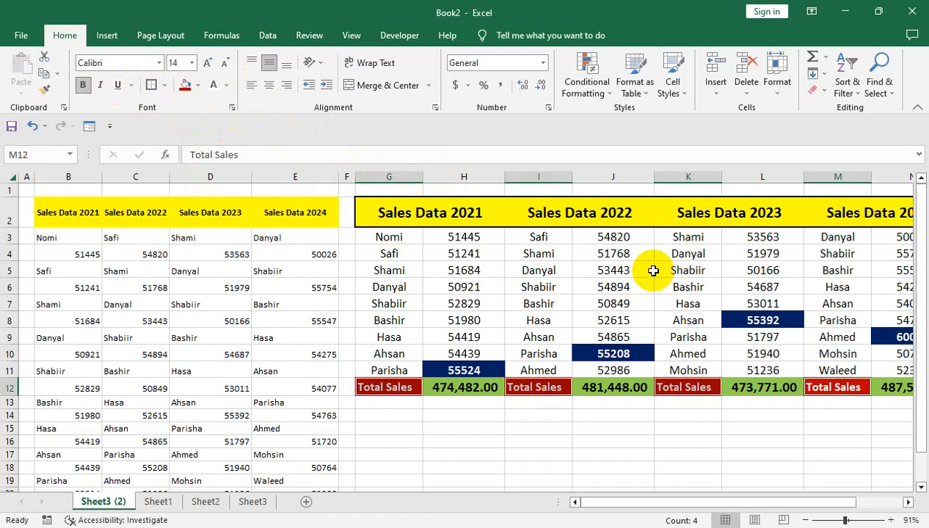
pyautogui.click(93, 174)
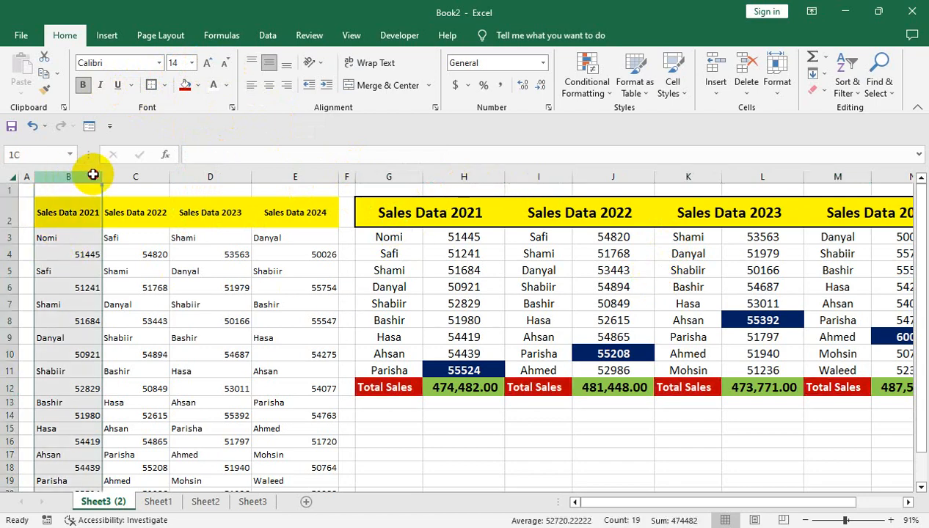
pyautogui.moveTo(93, 174); pyautogui.dragTo(286, 174)
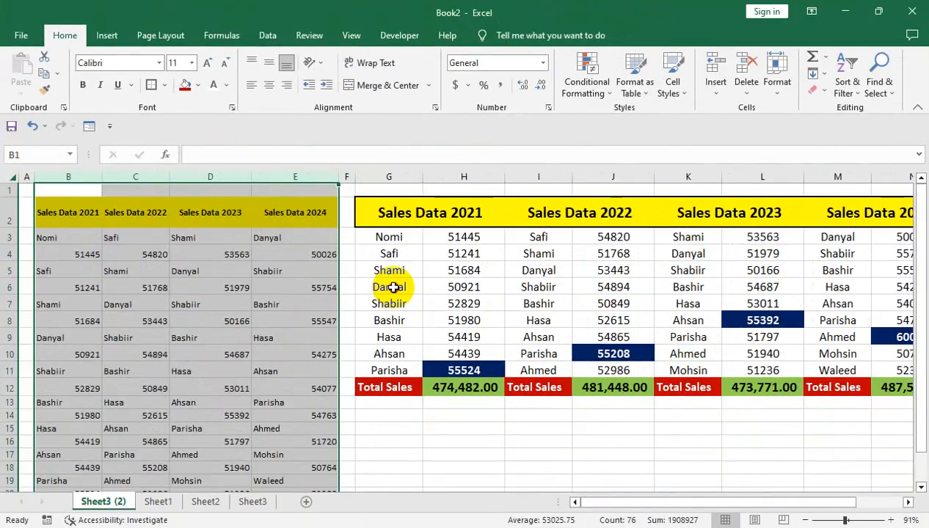
pyautogui.click(675, 364)
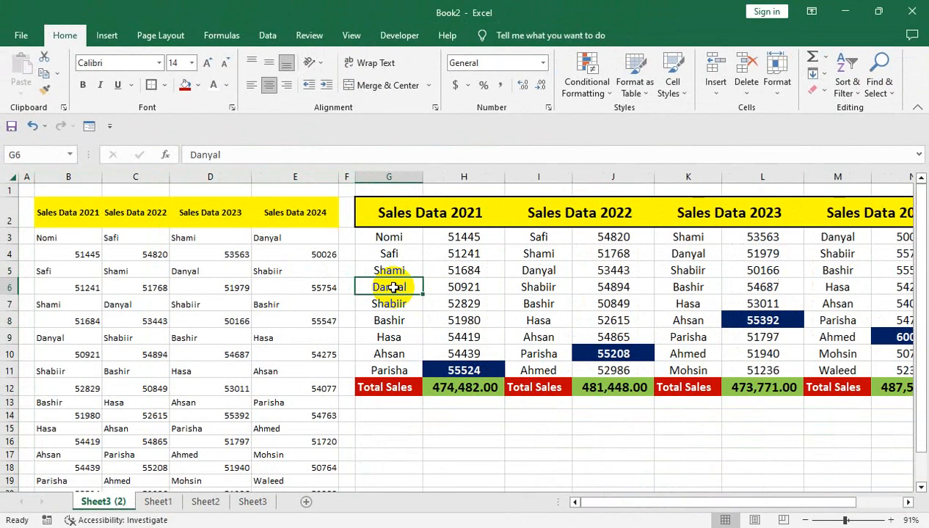